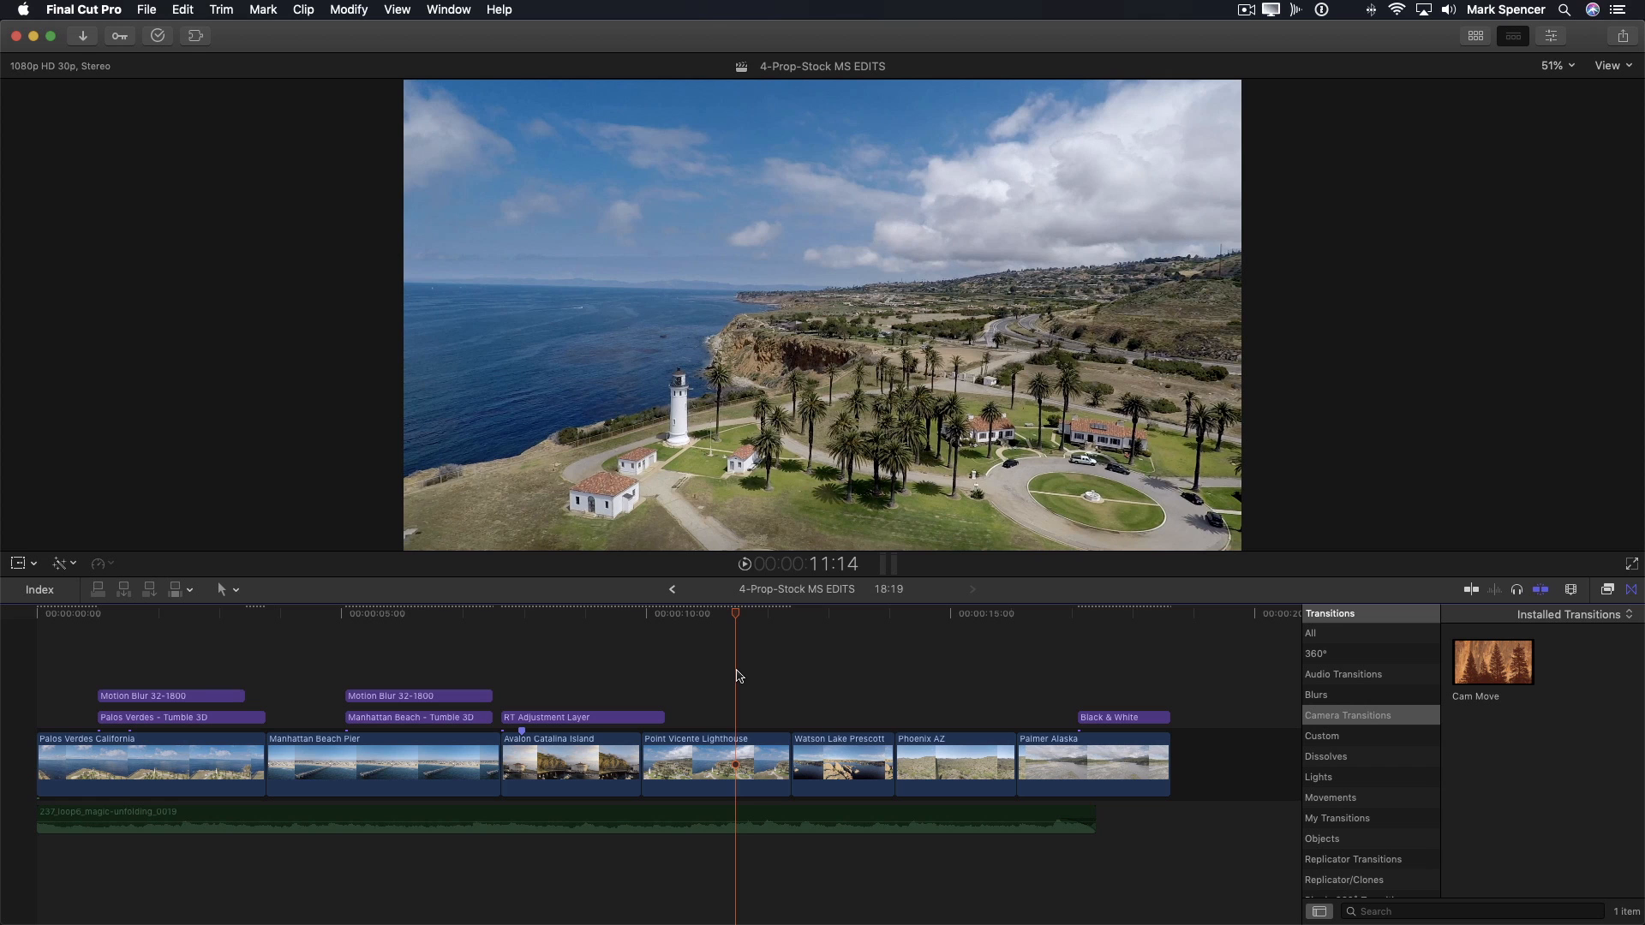
Step: Add the Cam Move transition at the cut between the Point Vicente Lighthouse and Watson Lake Prescott clips, and preview it
left_click_drag(1495, 670, 779, 758)
key("space")
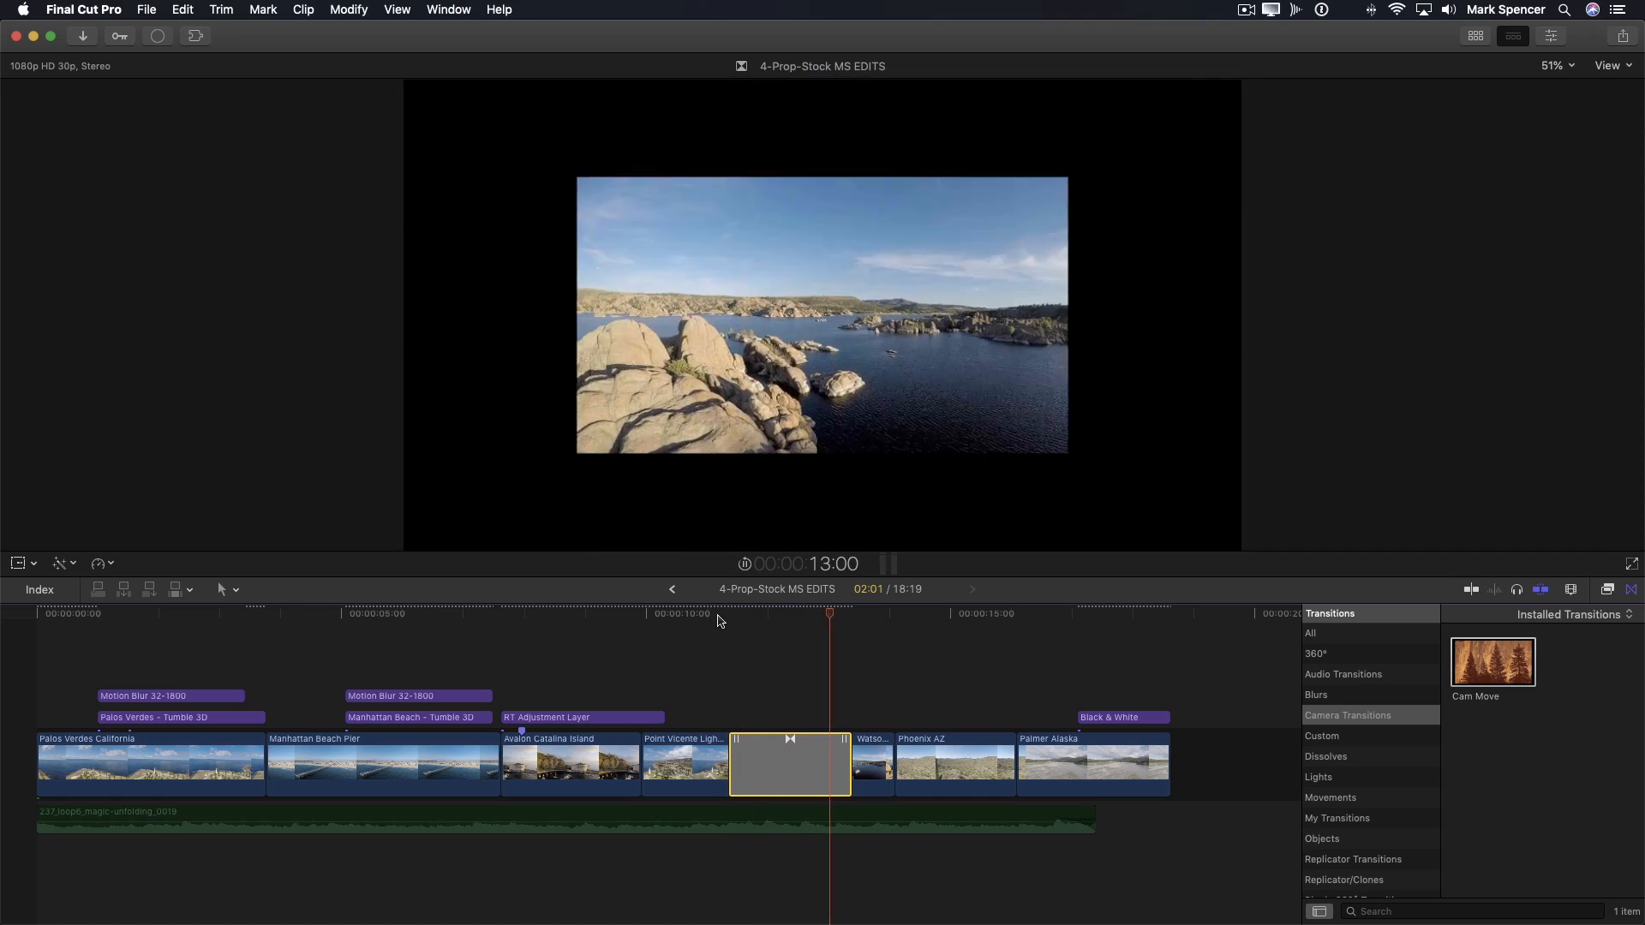
left_click_drag(719, 620, 864, 647)
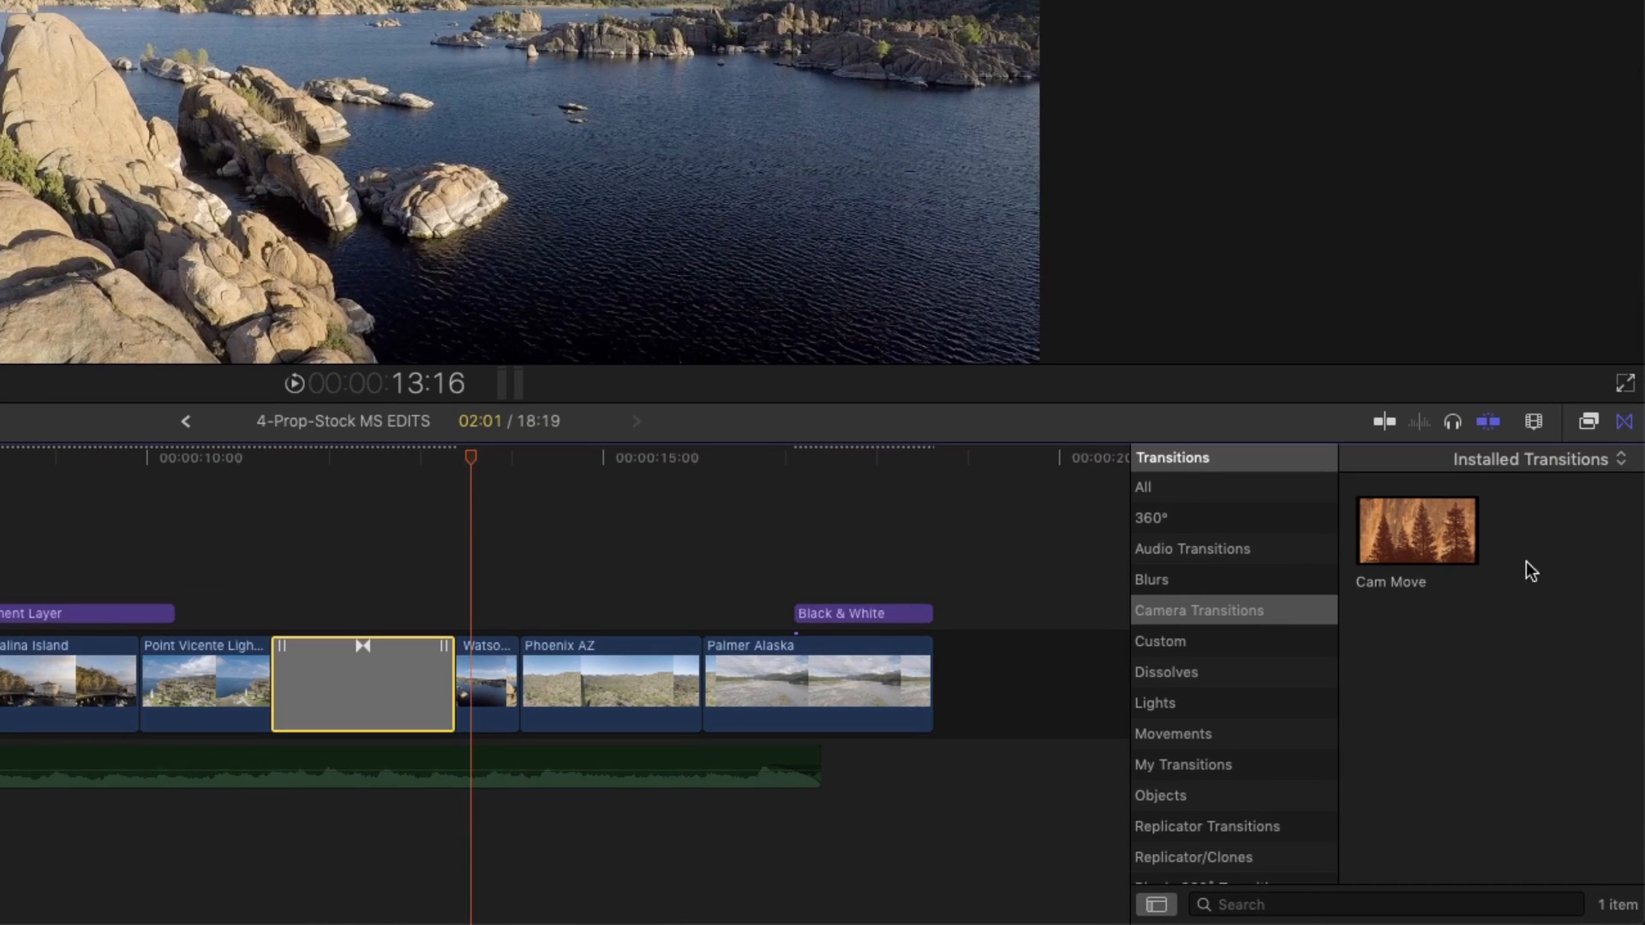
Step: Open the Cam Move transition for editing in Motion
right_click(1436, 545)
left_click(1470, 580)
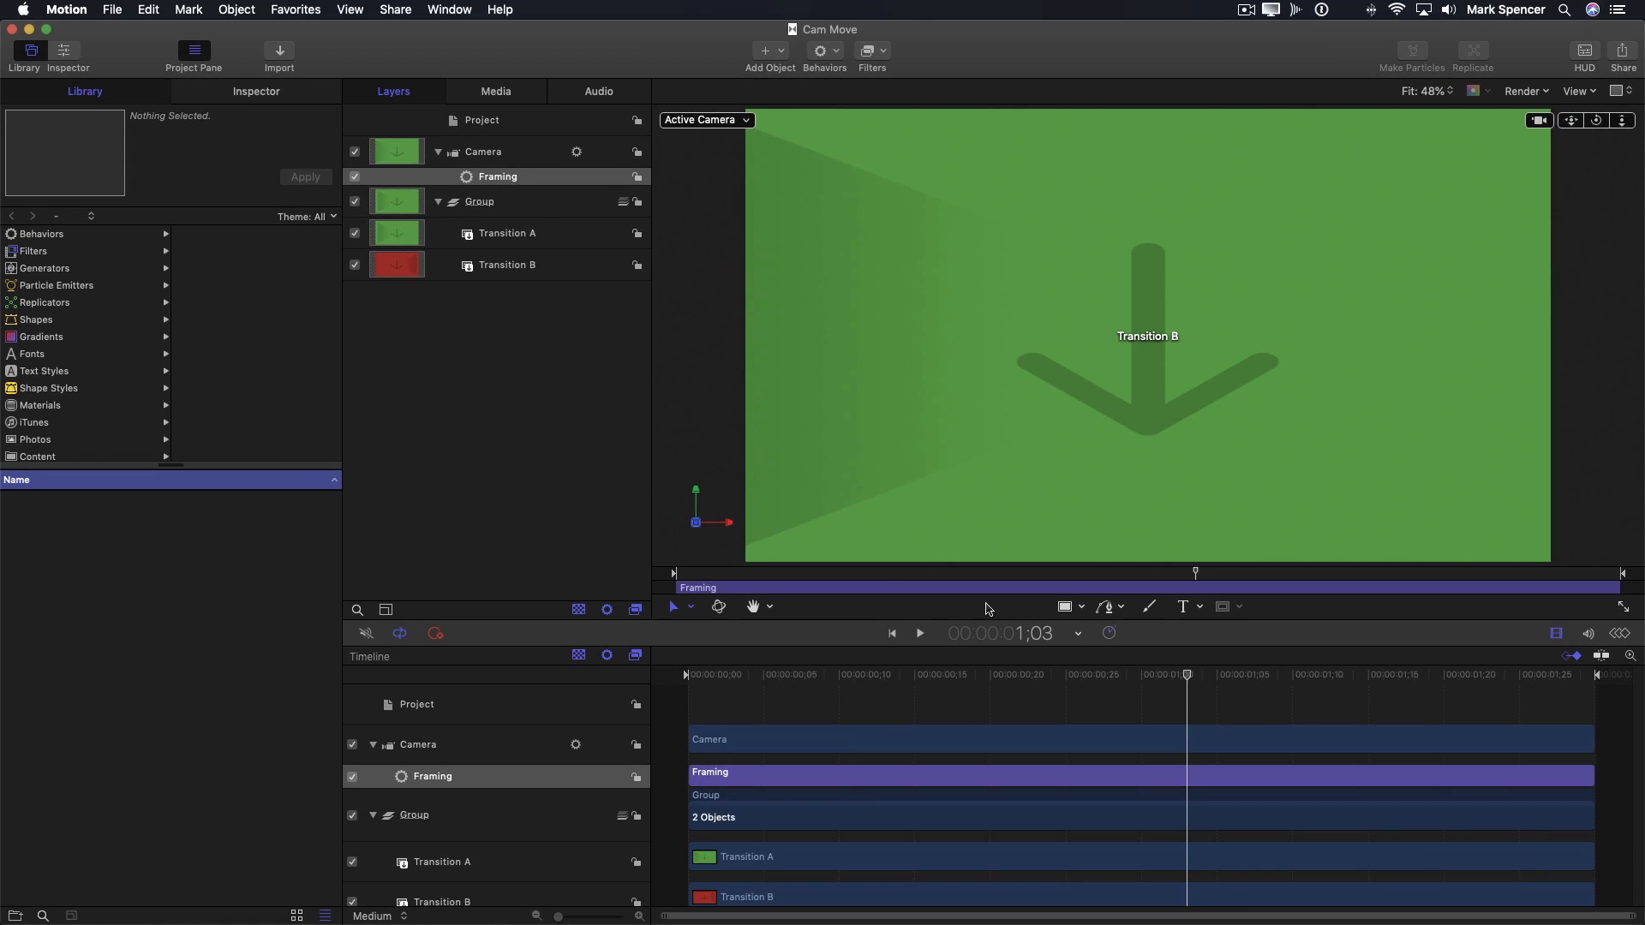
Step: Examine the camera's move from Transition A to Transition B by playing and scrubbing it in the Perspective view with the Camera selected
left_click(741, 198)
left_click(753, 125)
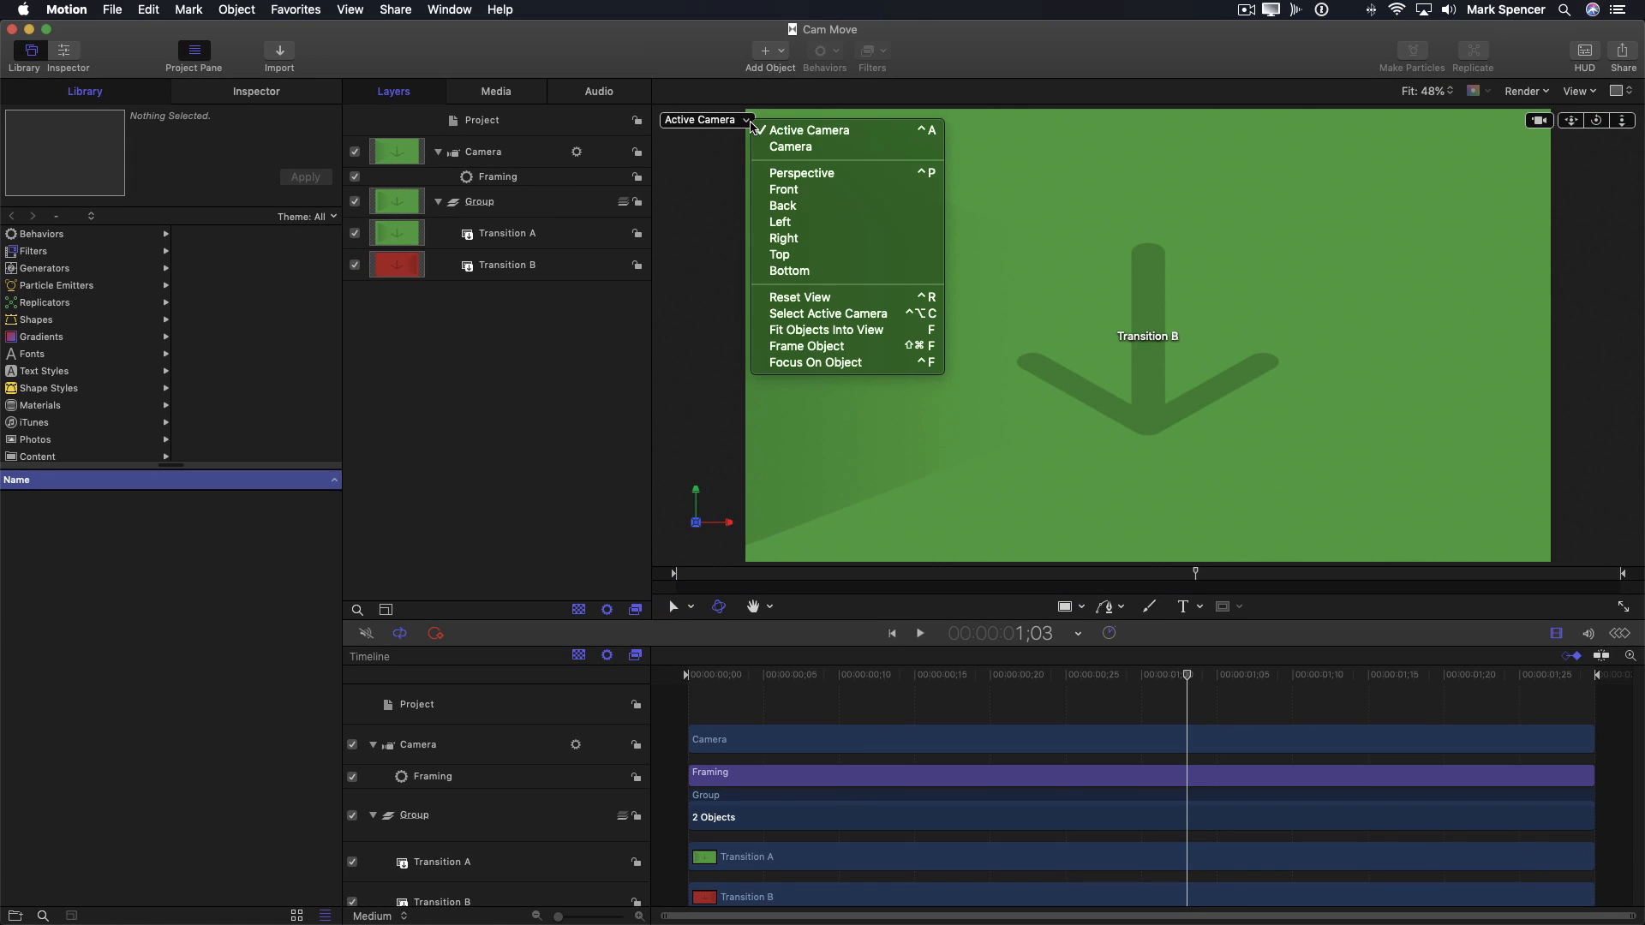
left_click(793, 176)
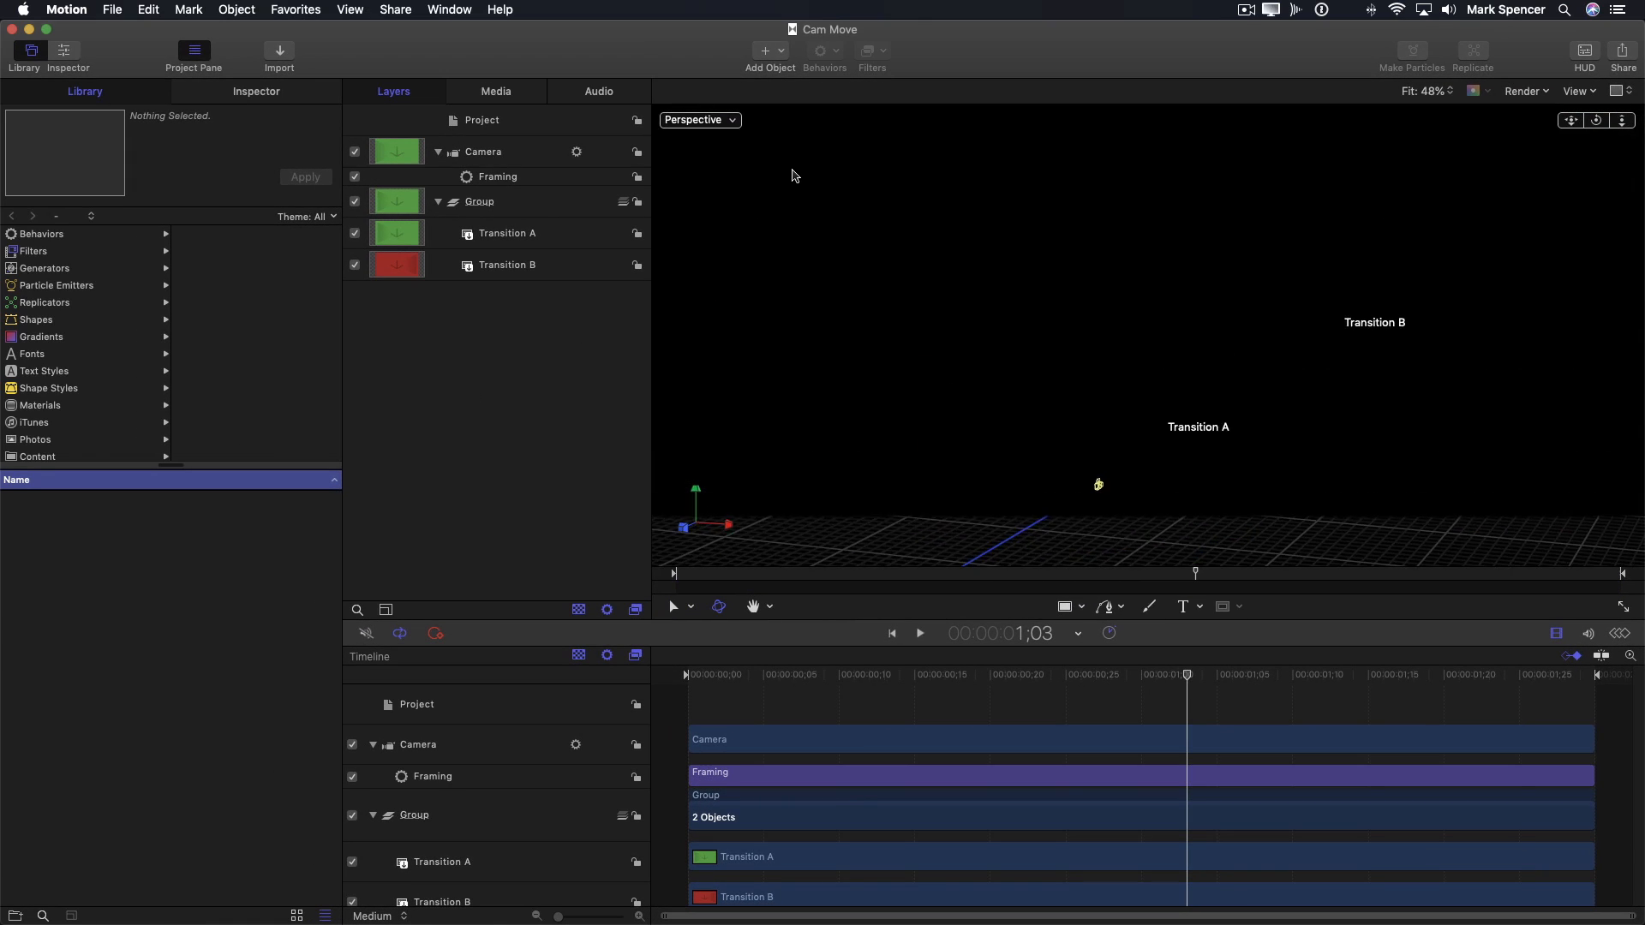
left_click(511, 153)
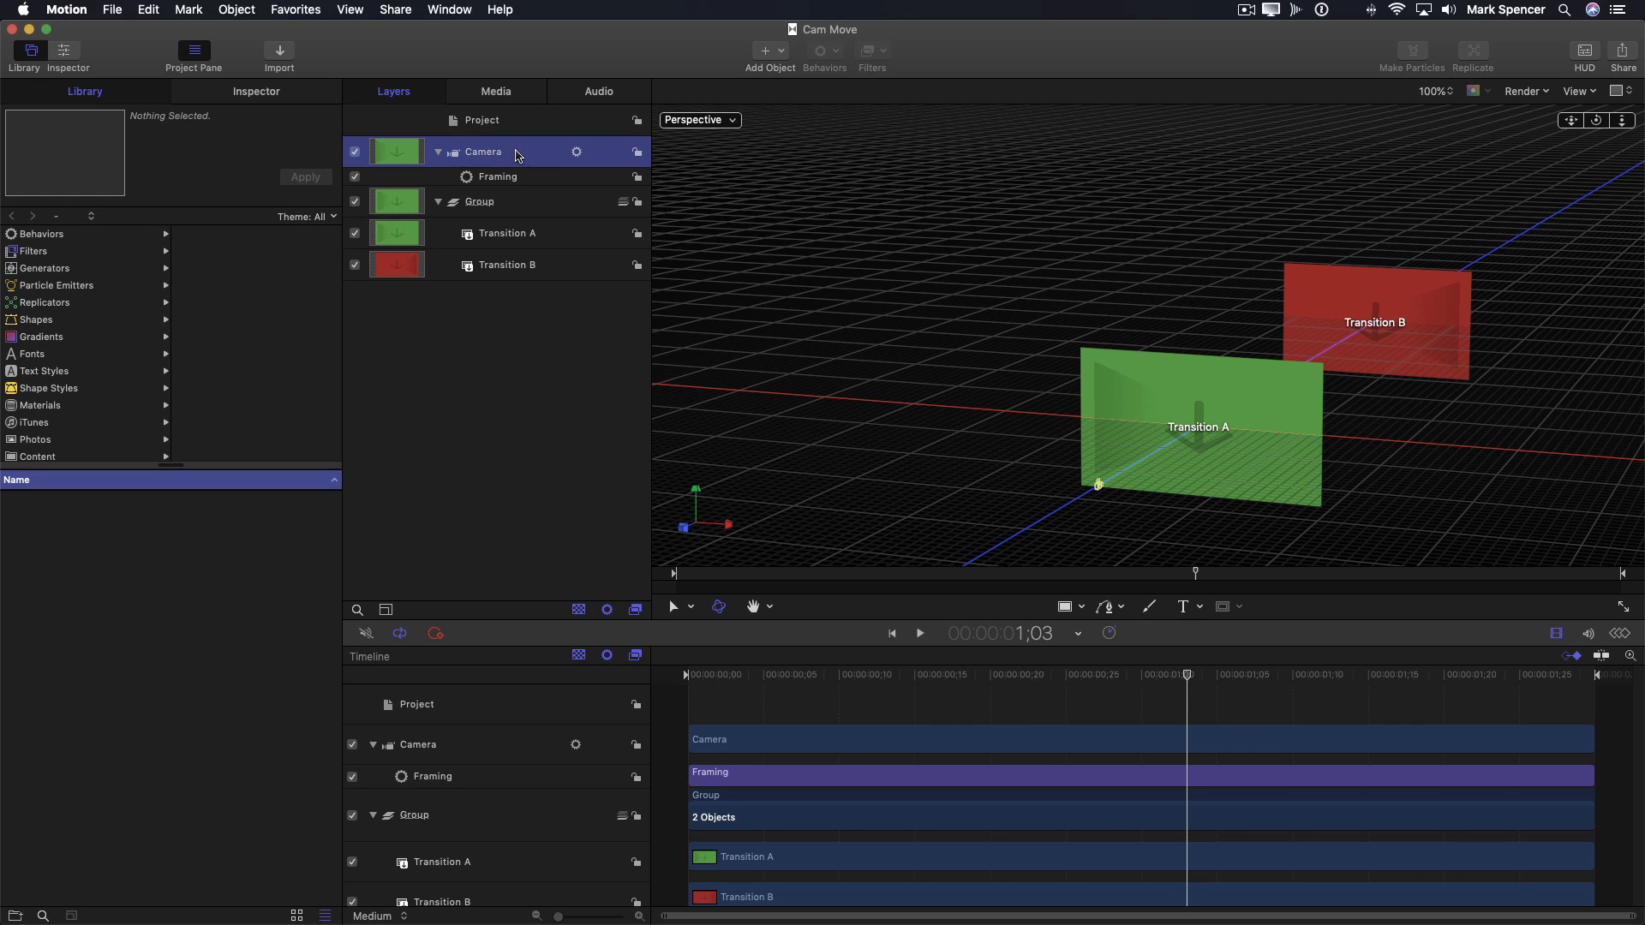
left_click_drag(916, 571, 676, 572)
key("space")
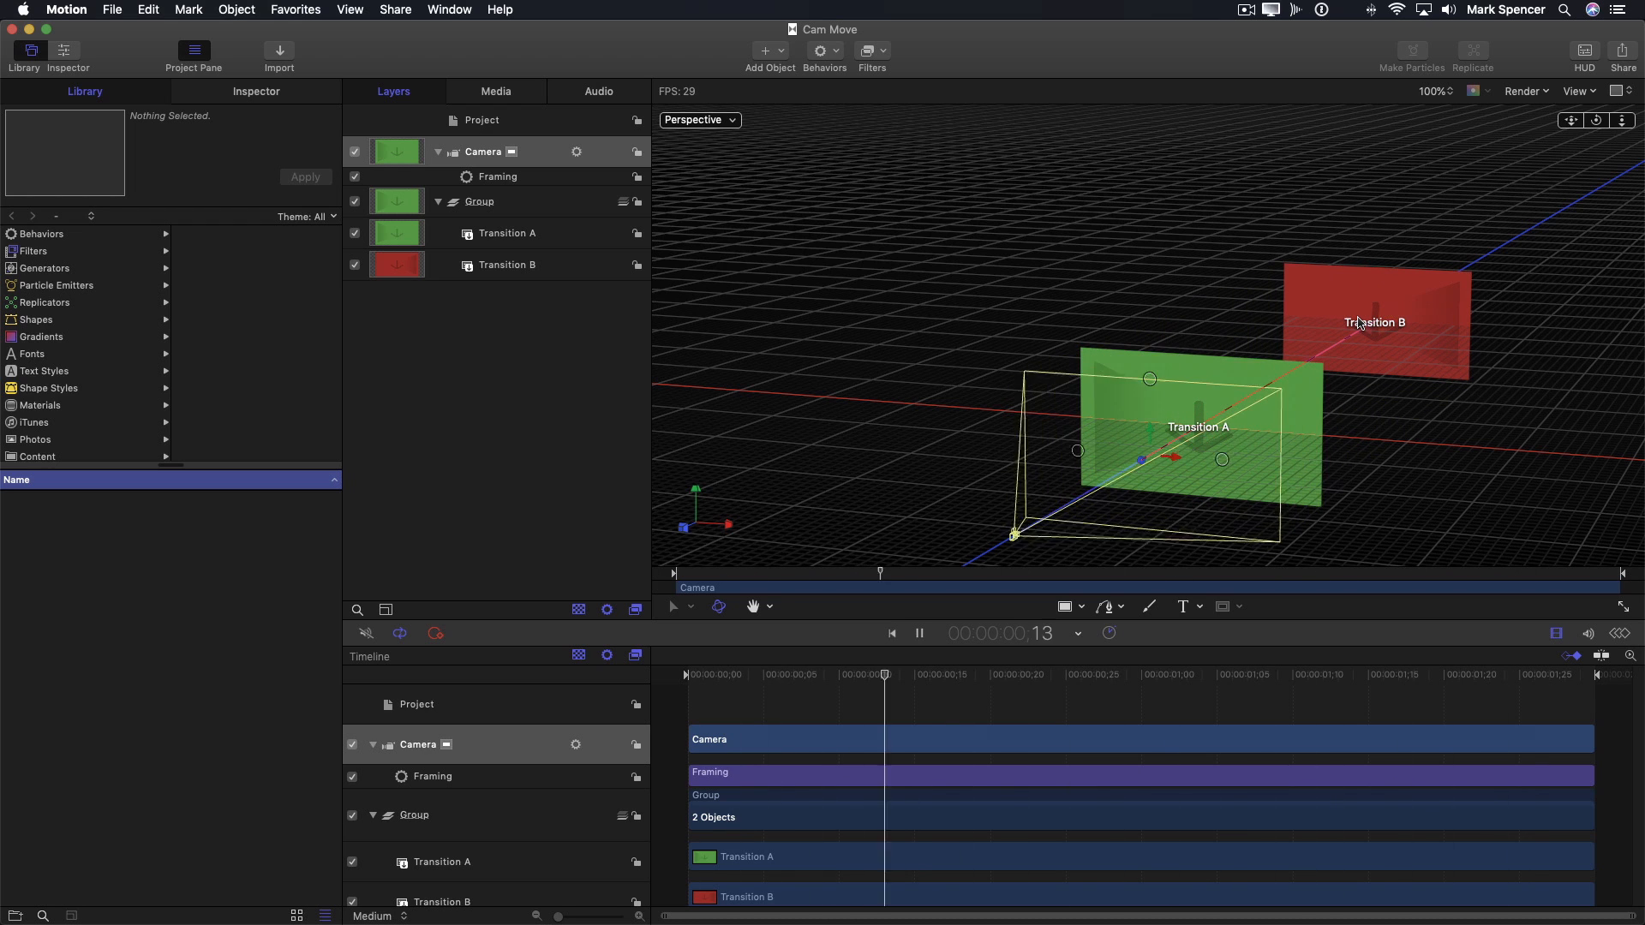
key("space")
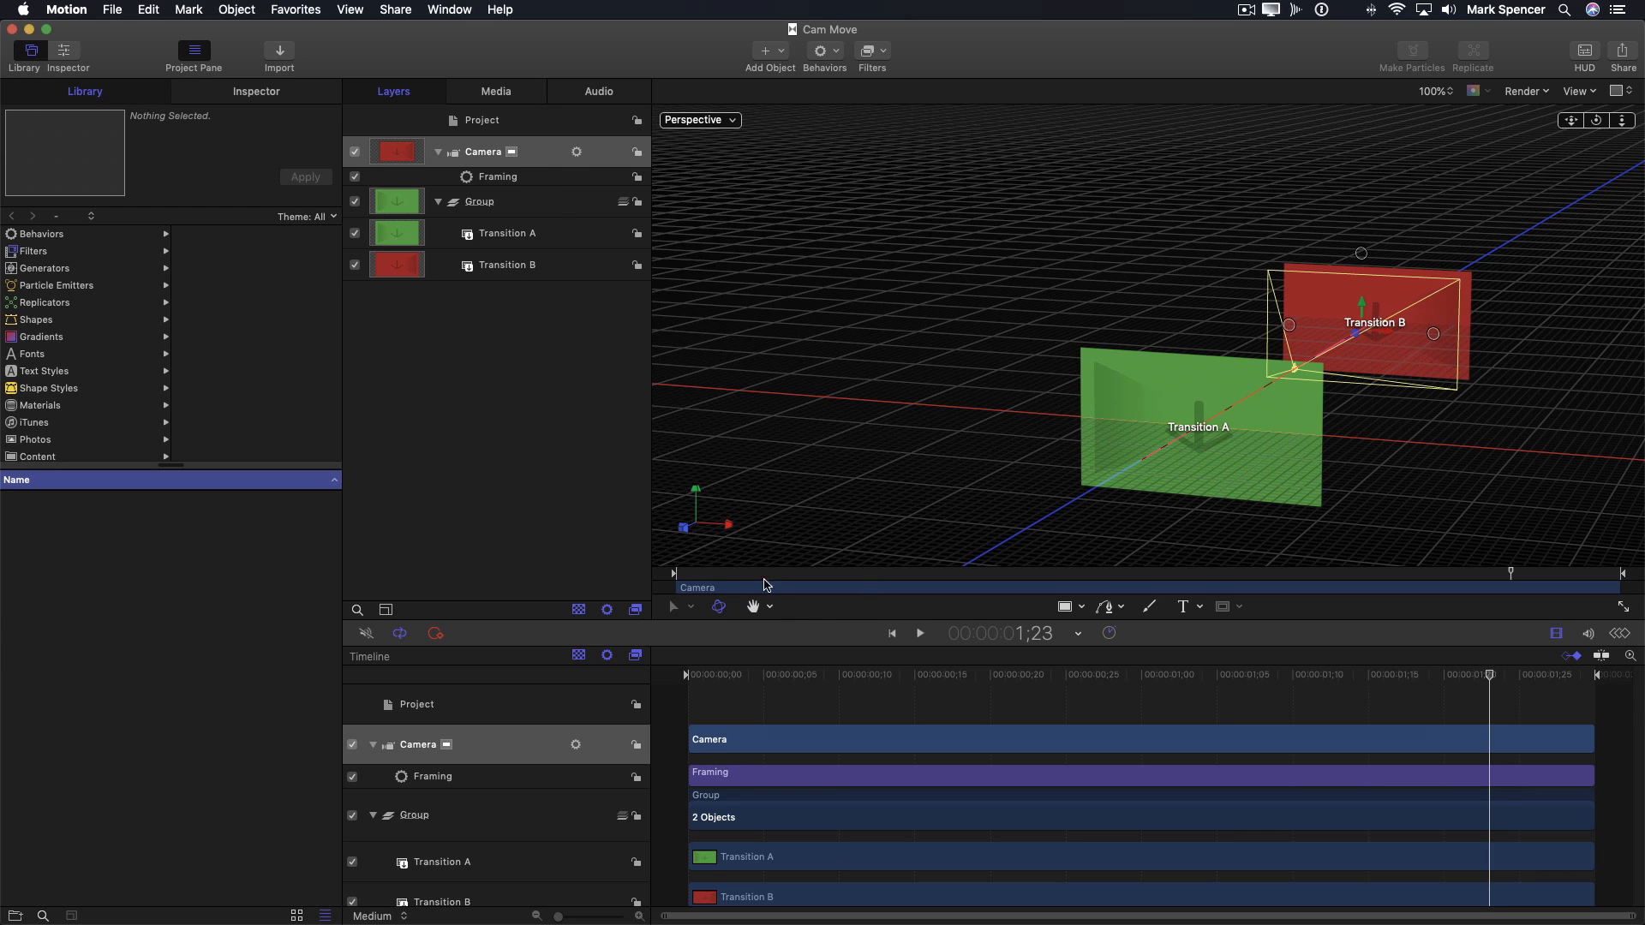
left_click_drag(677, 574, 814, 585)
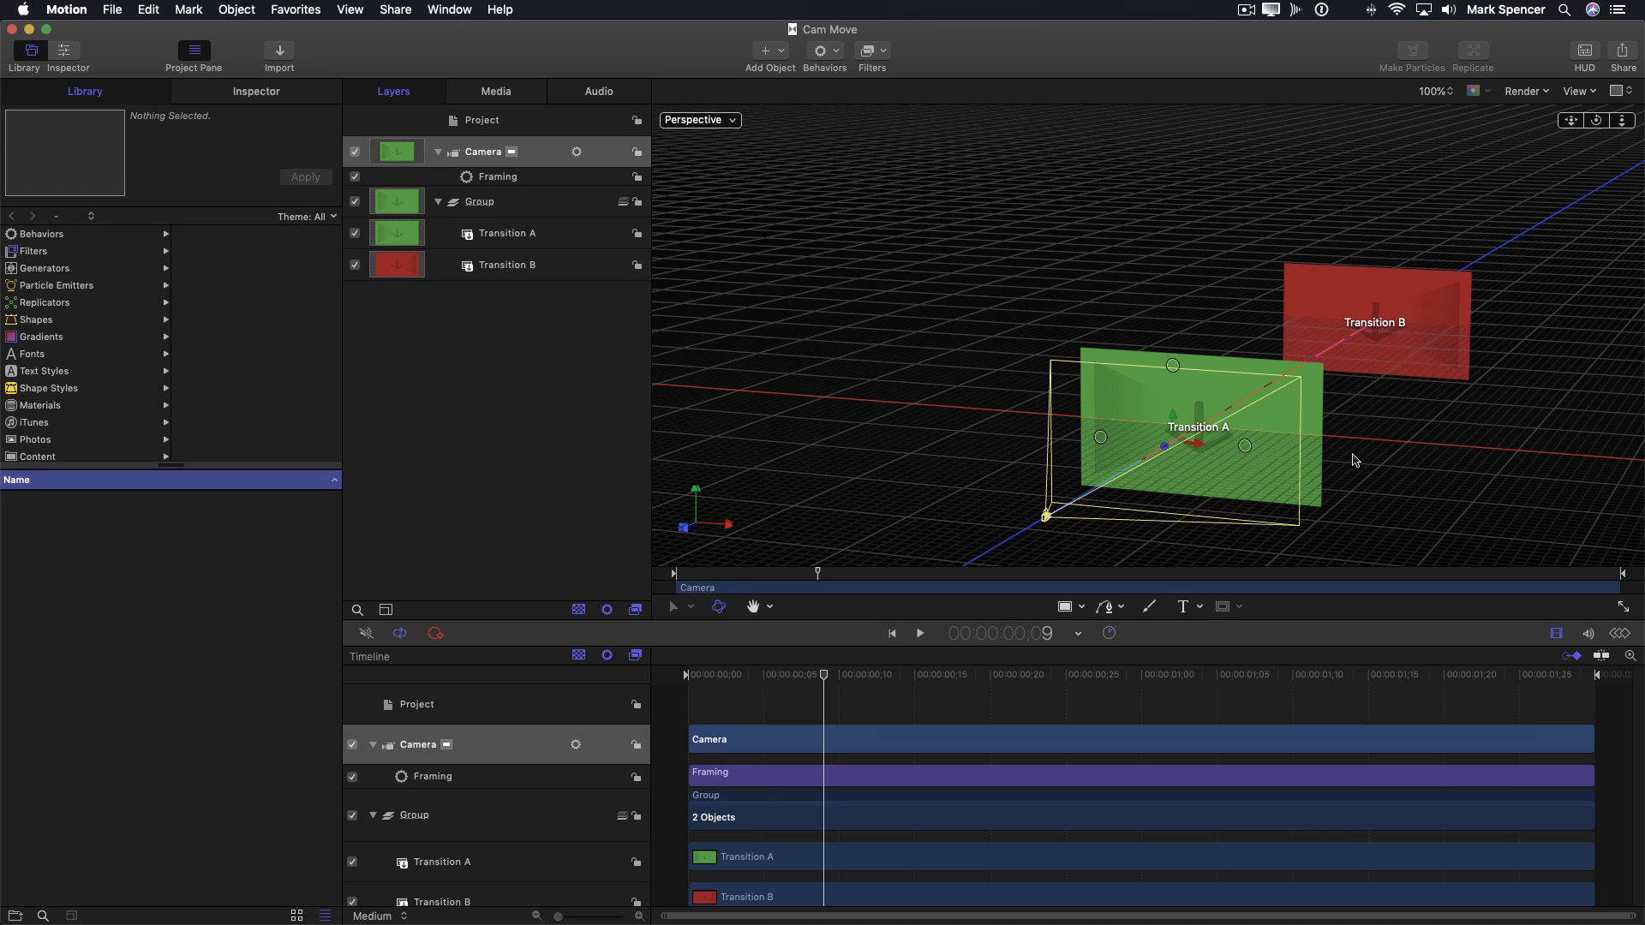
Step: Return to the Active Camera view and move the playhead to the start of the project
left_click(734, 124)
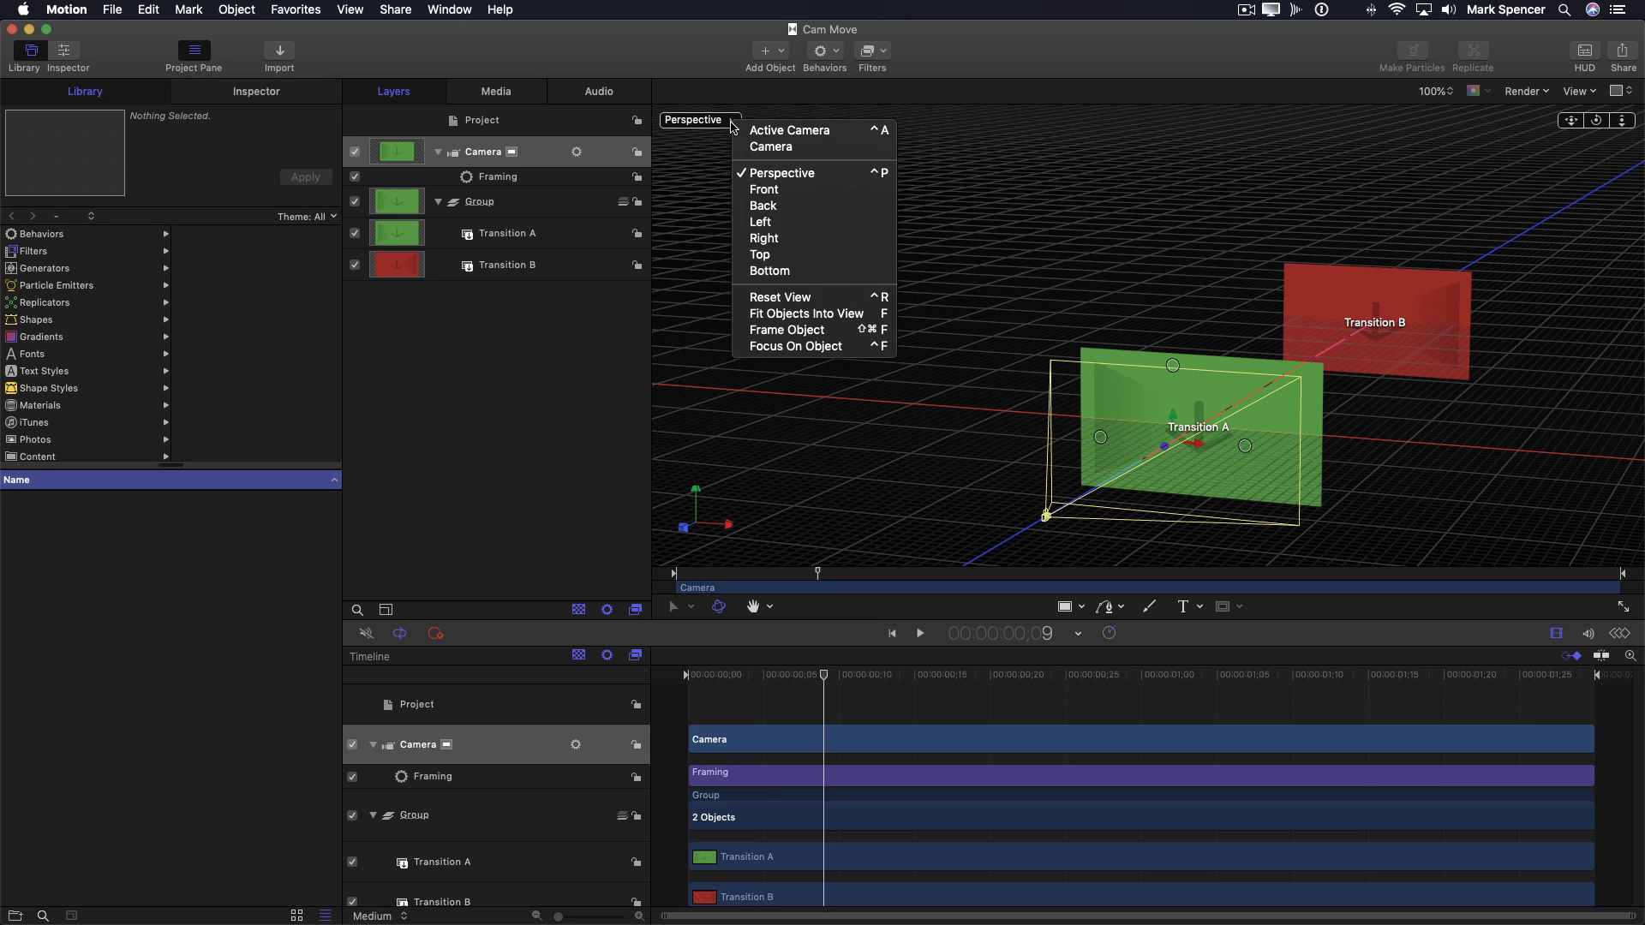
left_click(775, 125)
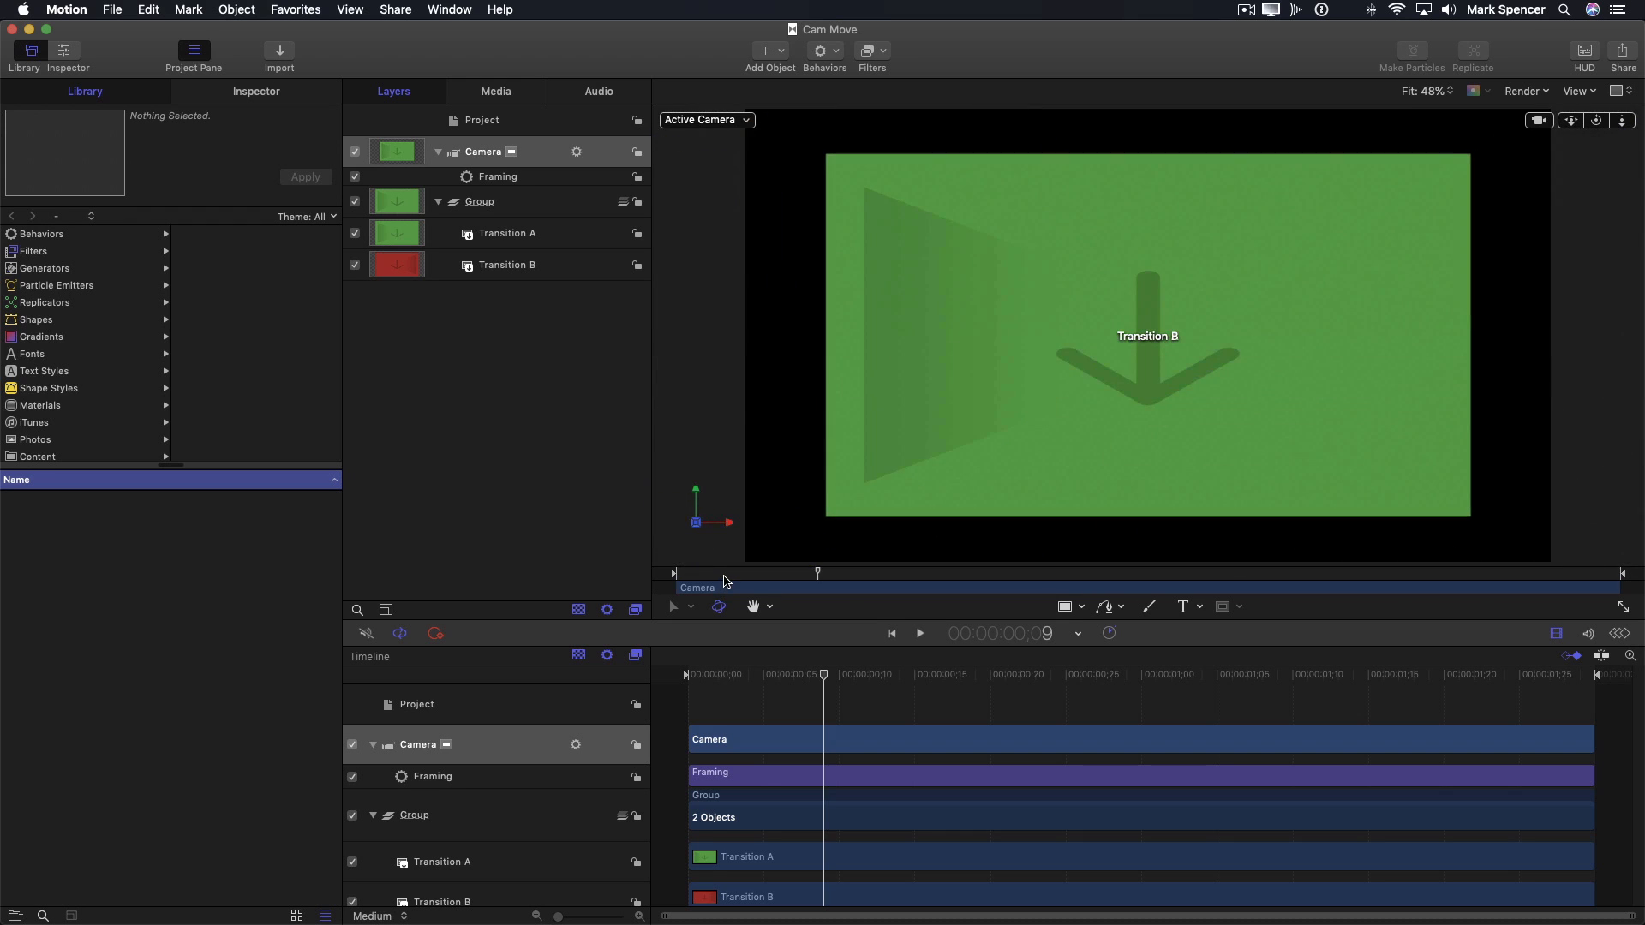
left_click_drag(817, 573, 675, 574)
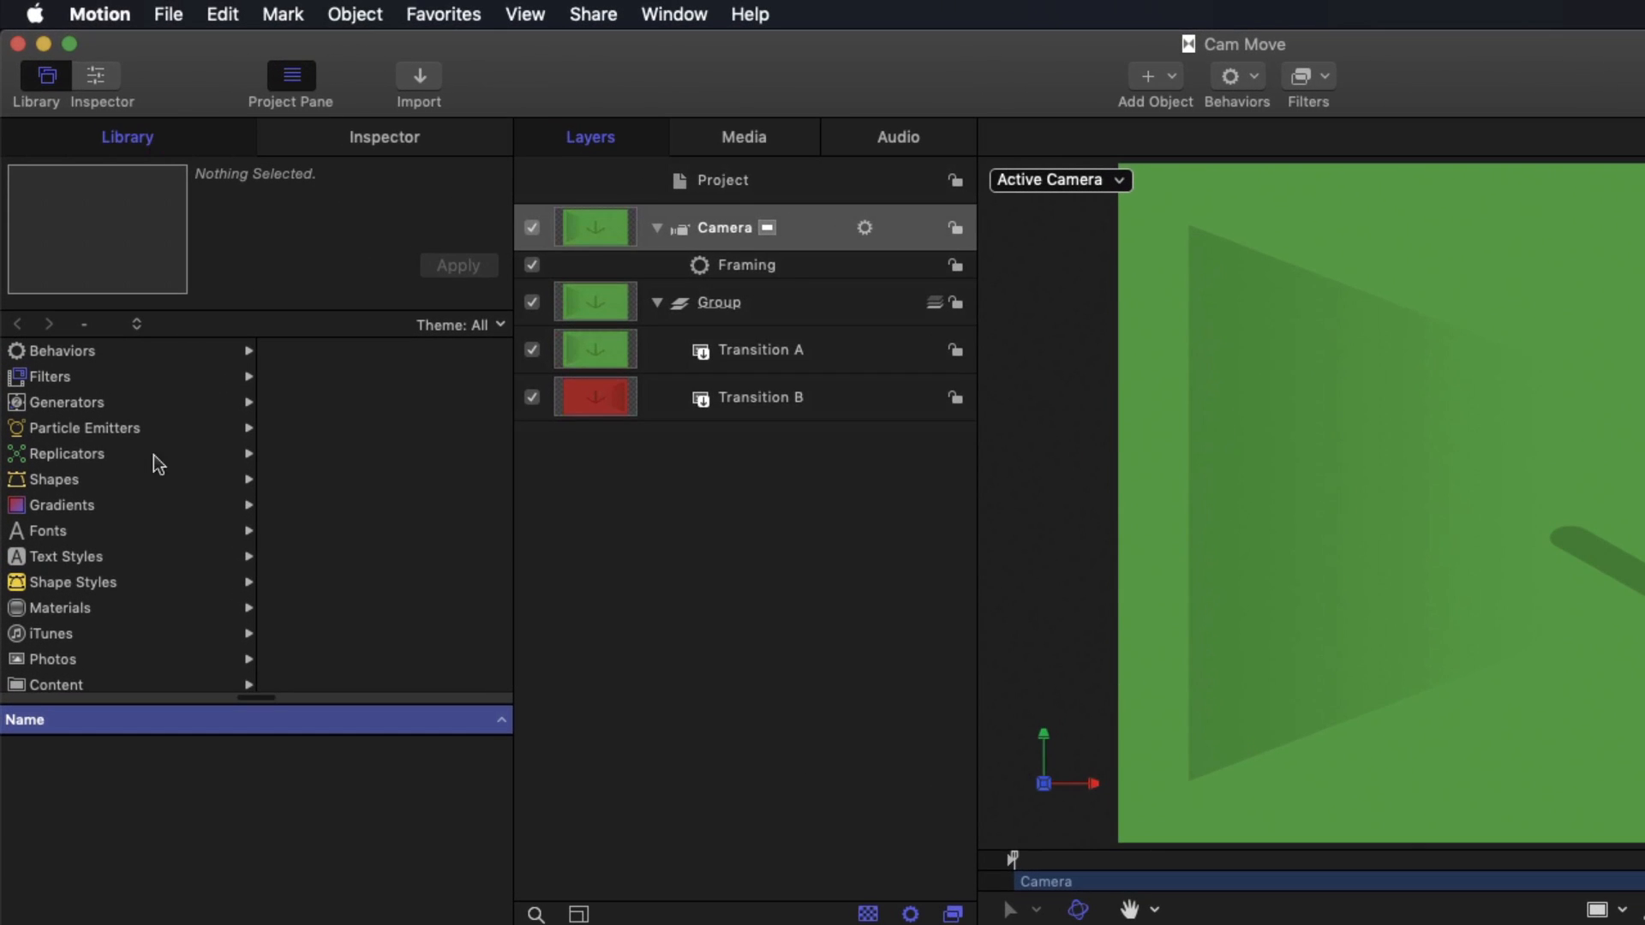
Step: Add a Color Solid generator to the Group, above Transition A
left_click(65, 403)
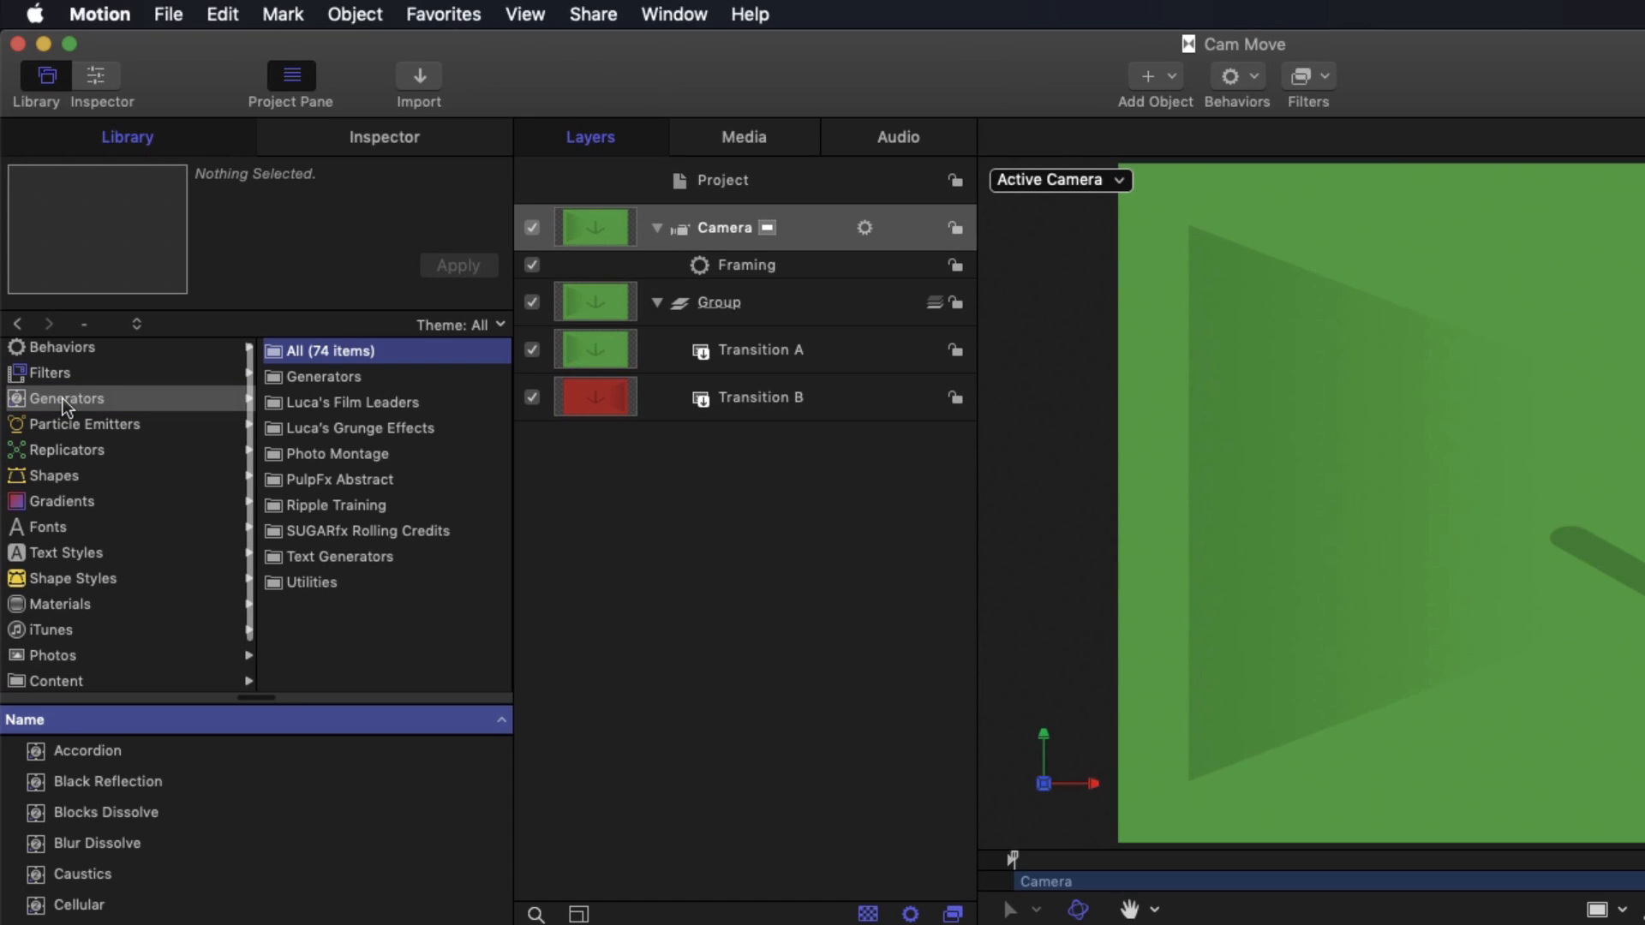
left_click(333, 381)
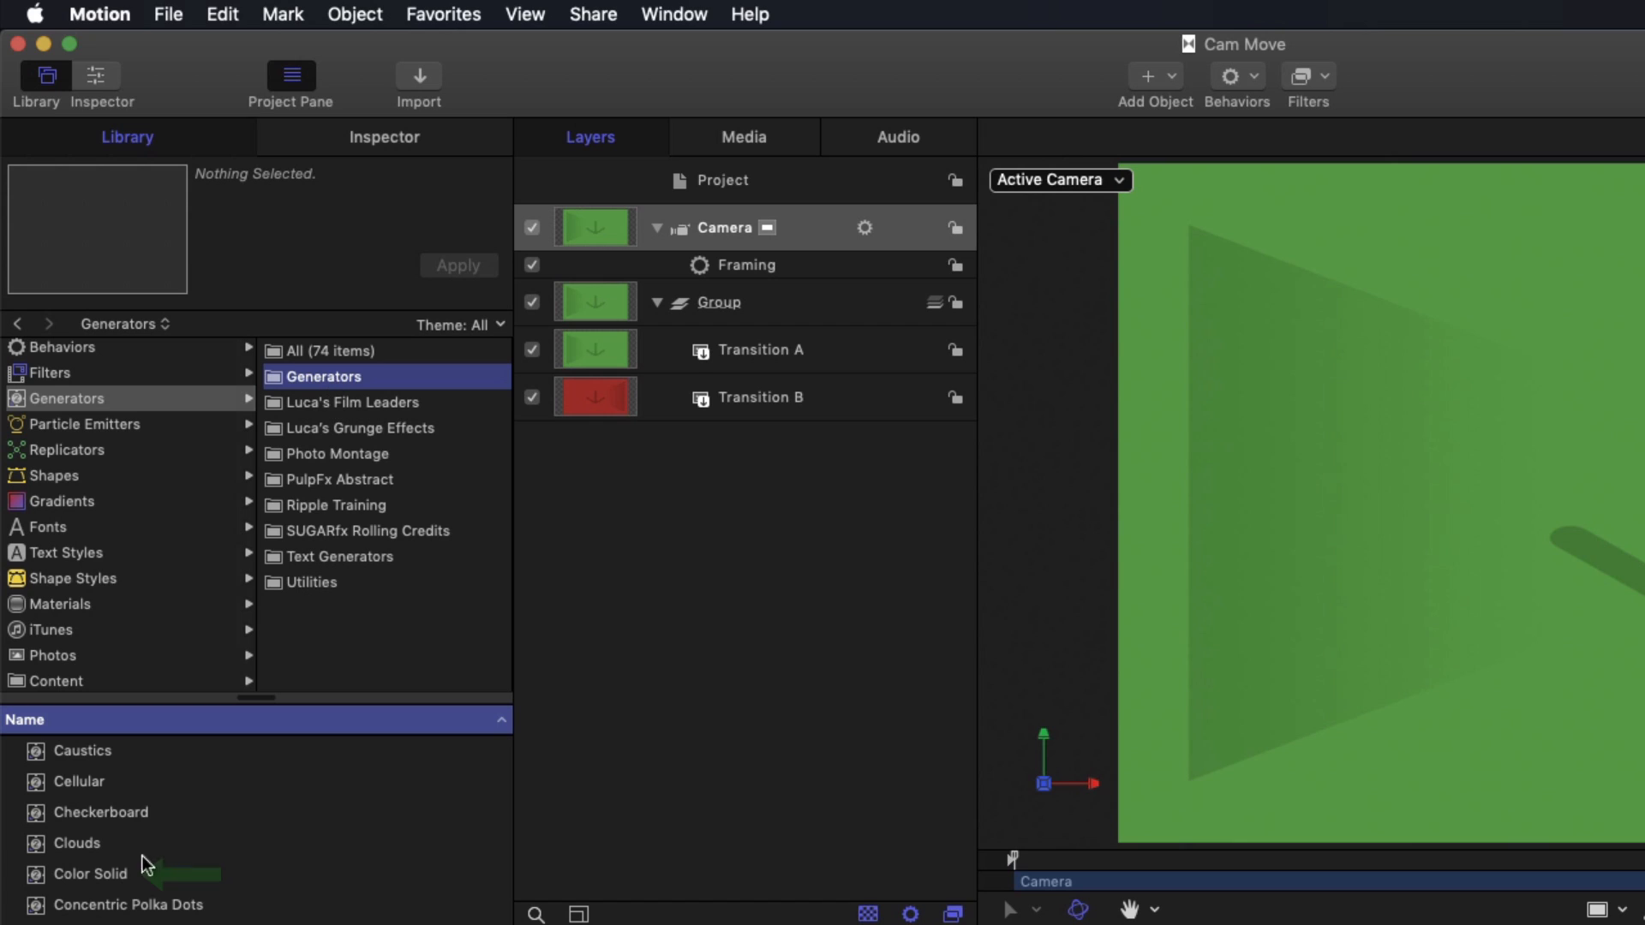
left_click(34, 875)
left_click(36, 875)
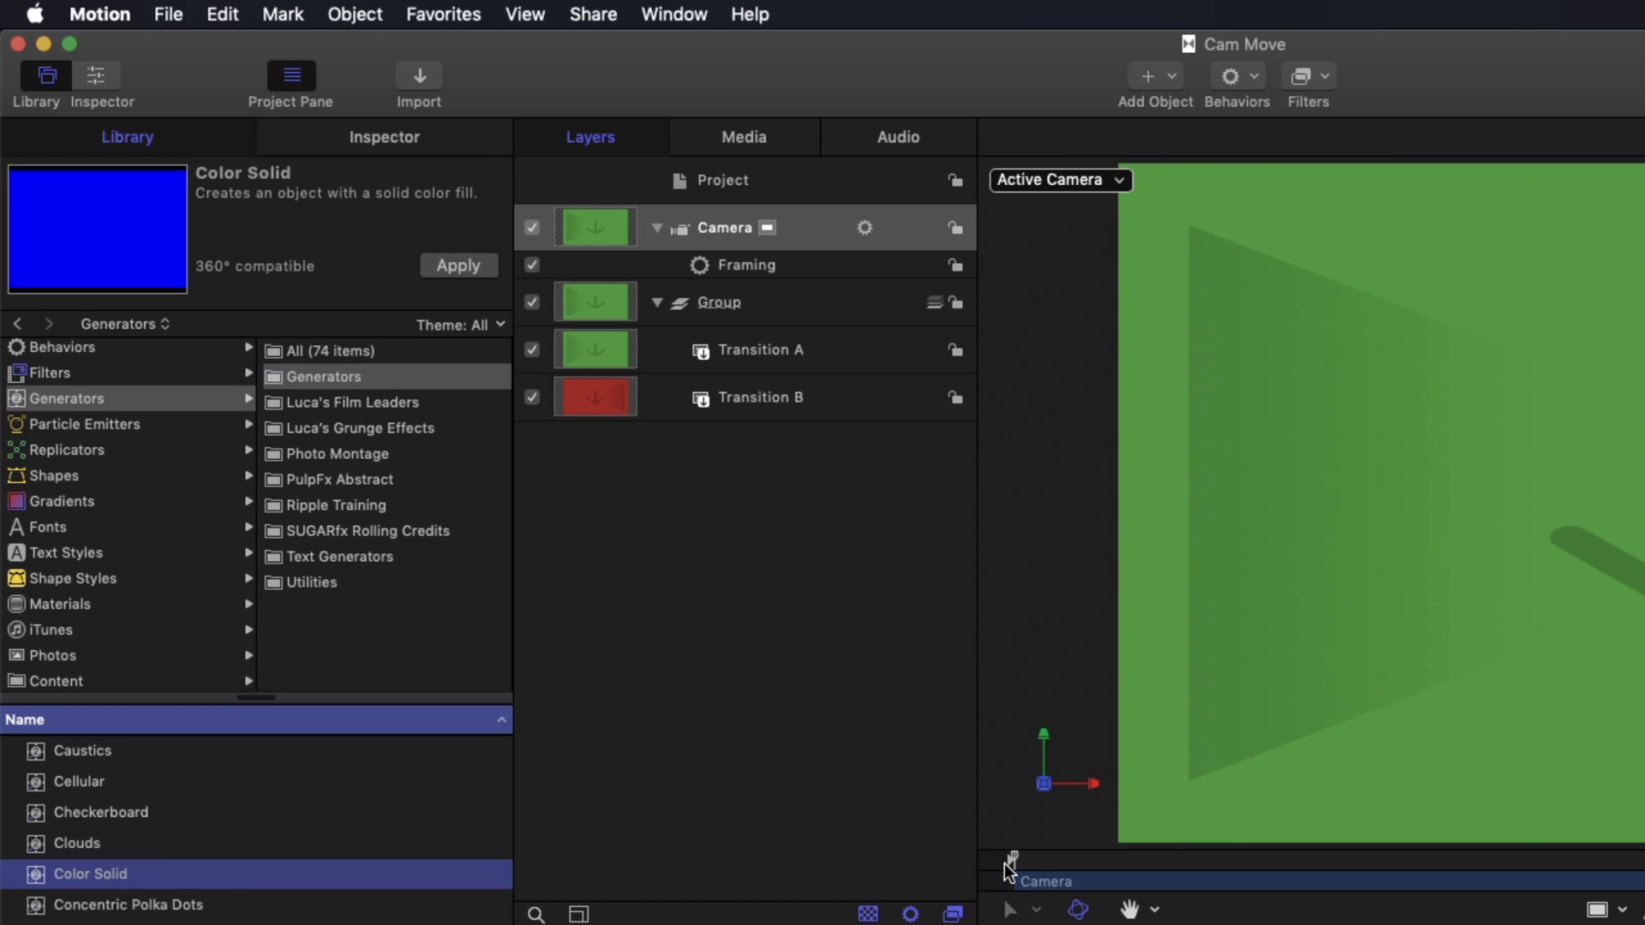
left_click_drag(38, 875, 730, 306)
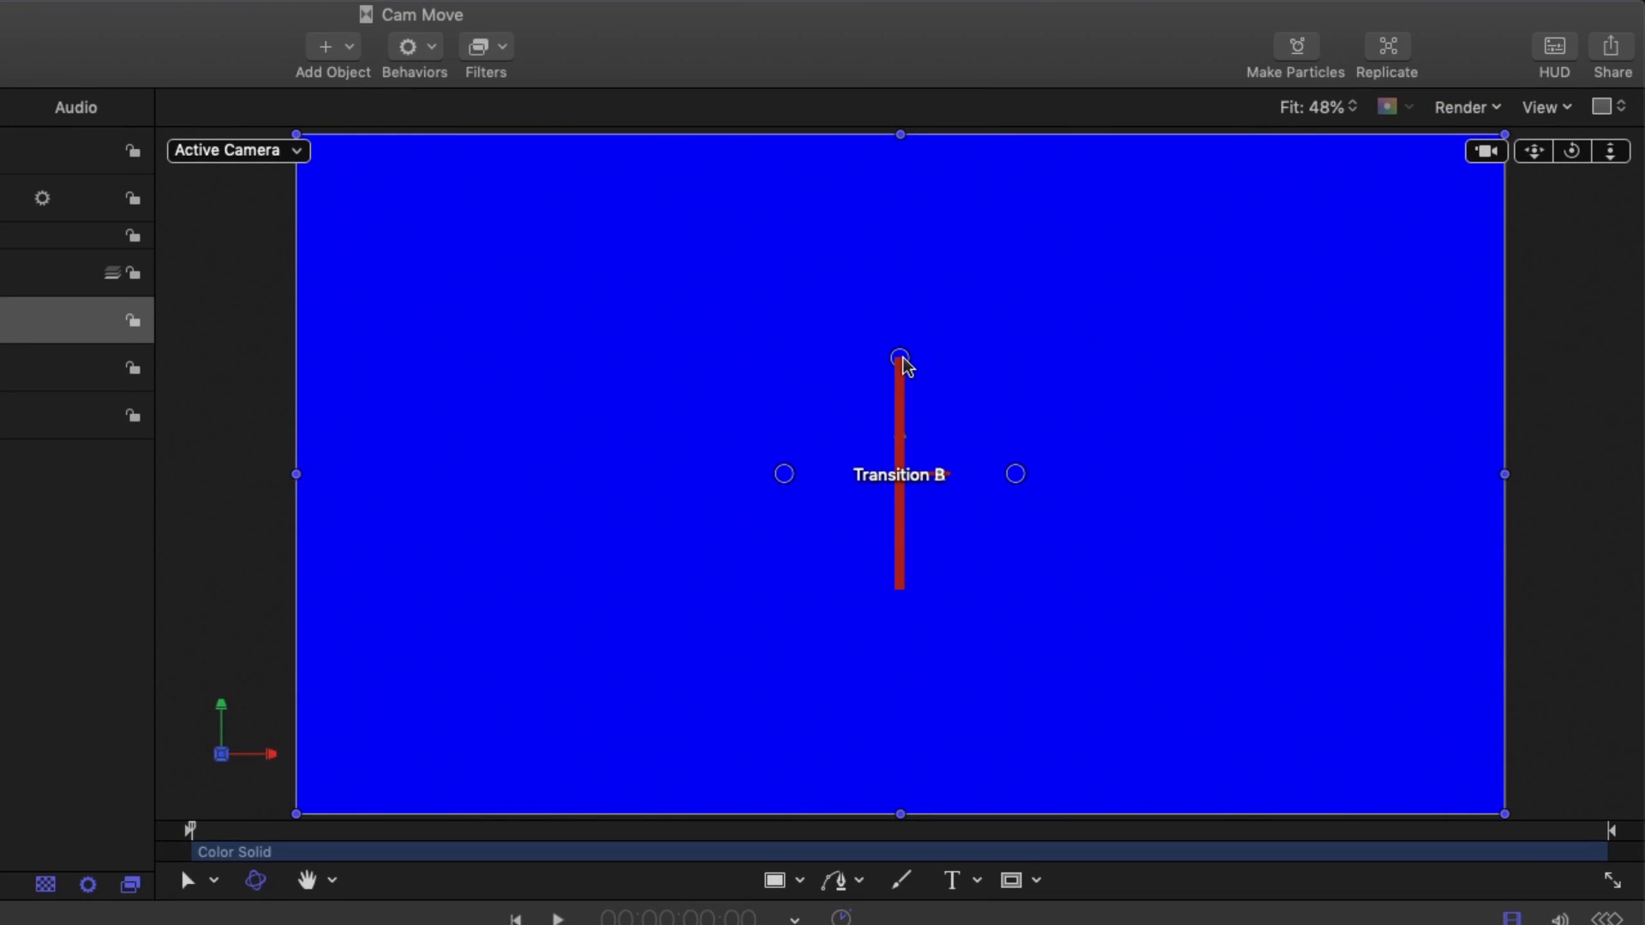
Step: Rotate the Color Solid to -90° on X, lower it to a Y position of about -445 px, and check its position and rotation values
left_click_drag(900, 360, 908, 304)
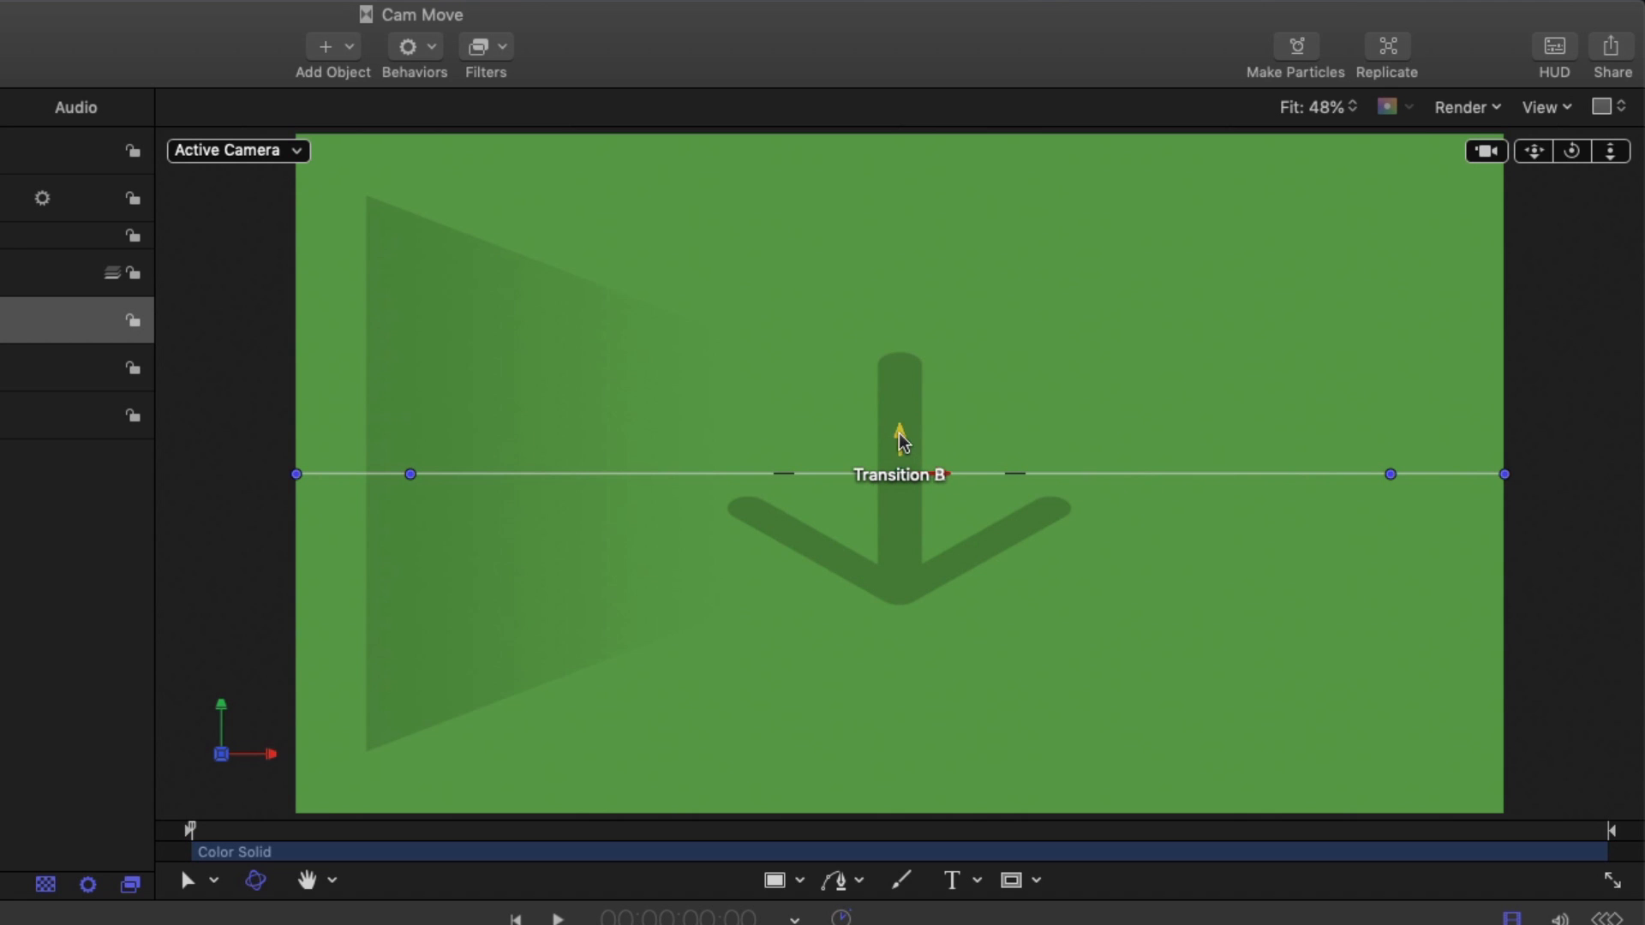
left_click_drag(899, 433, 882, 720)
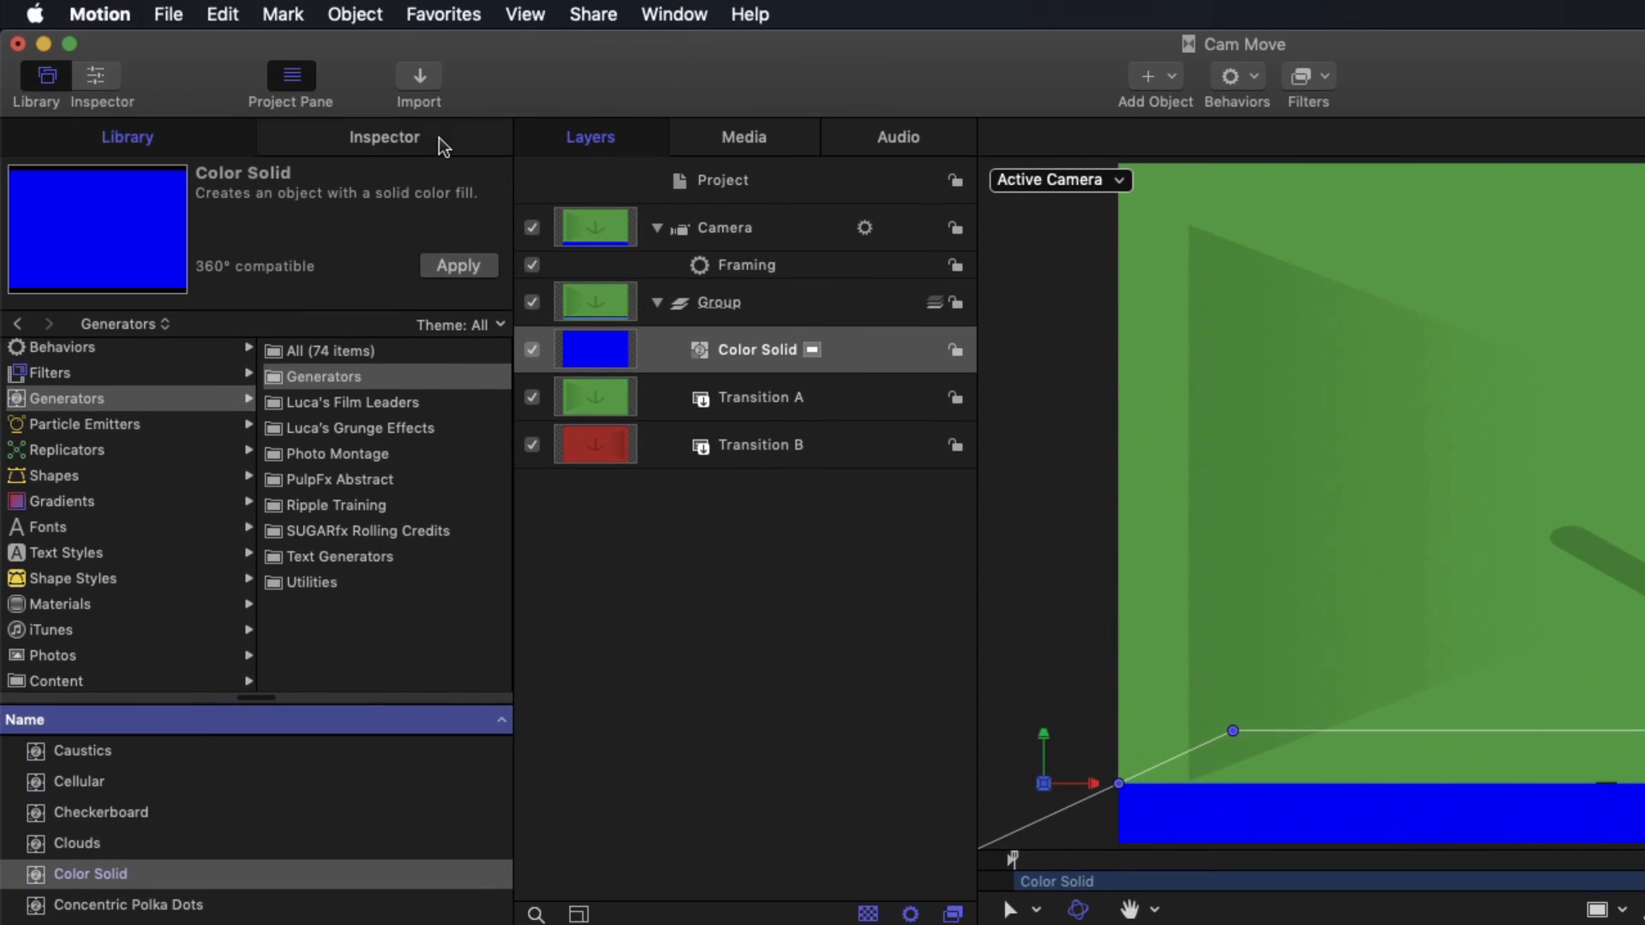
left_click(439, 137)
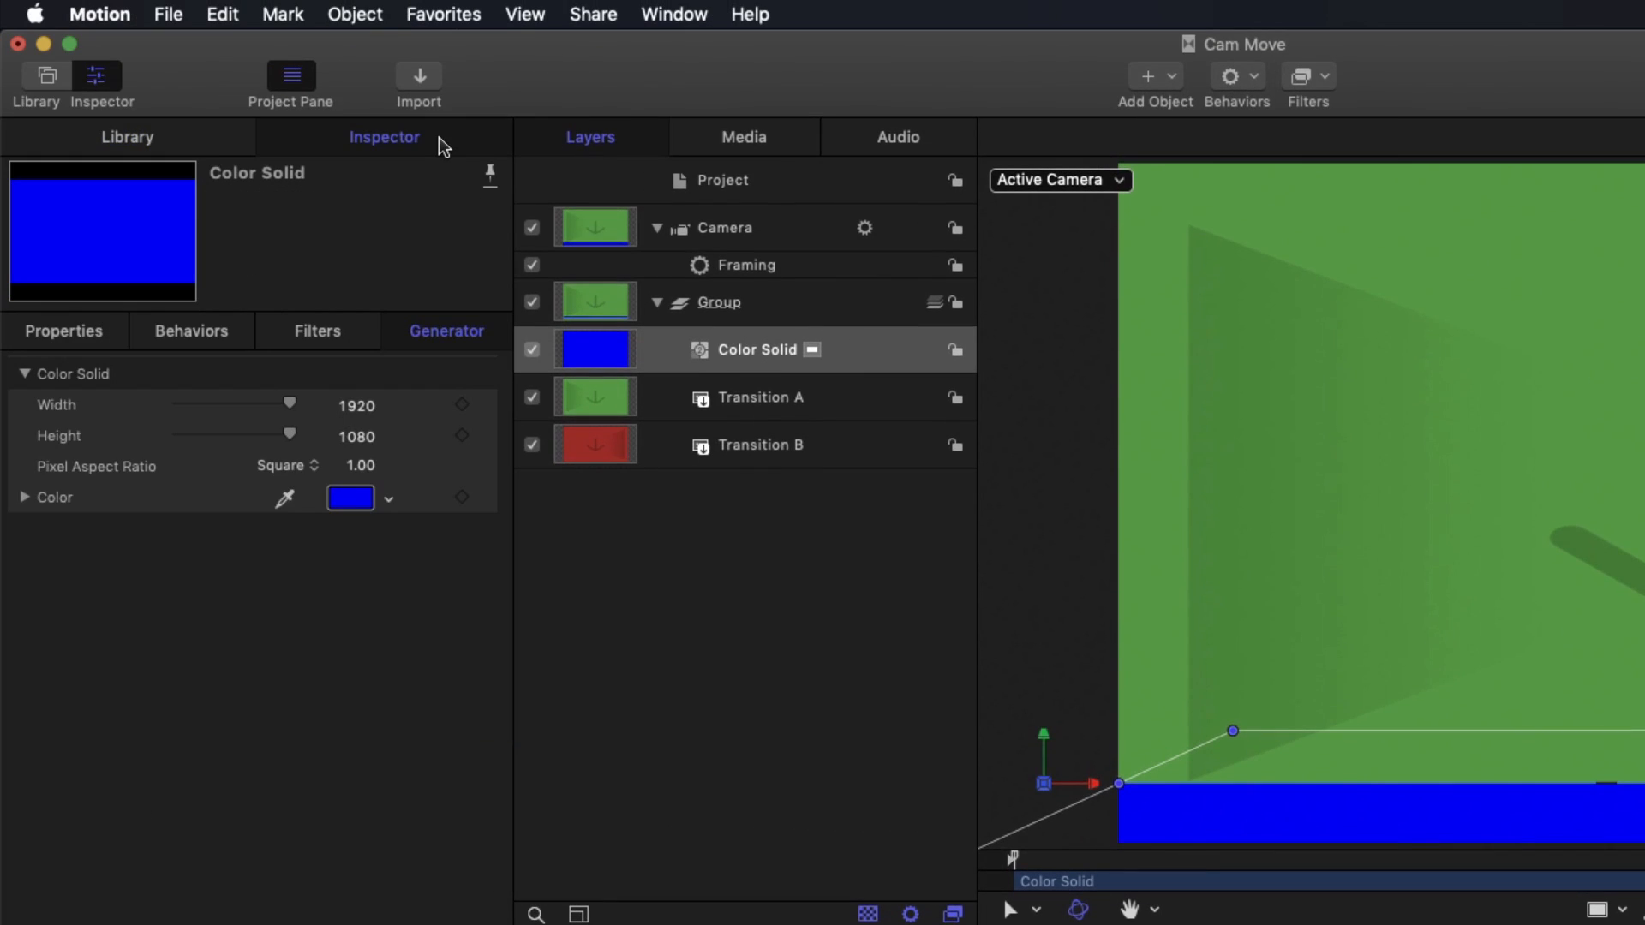
left_click(93, 334)
left_click(24, 405)
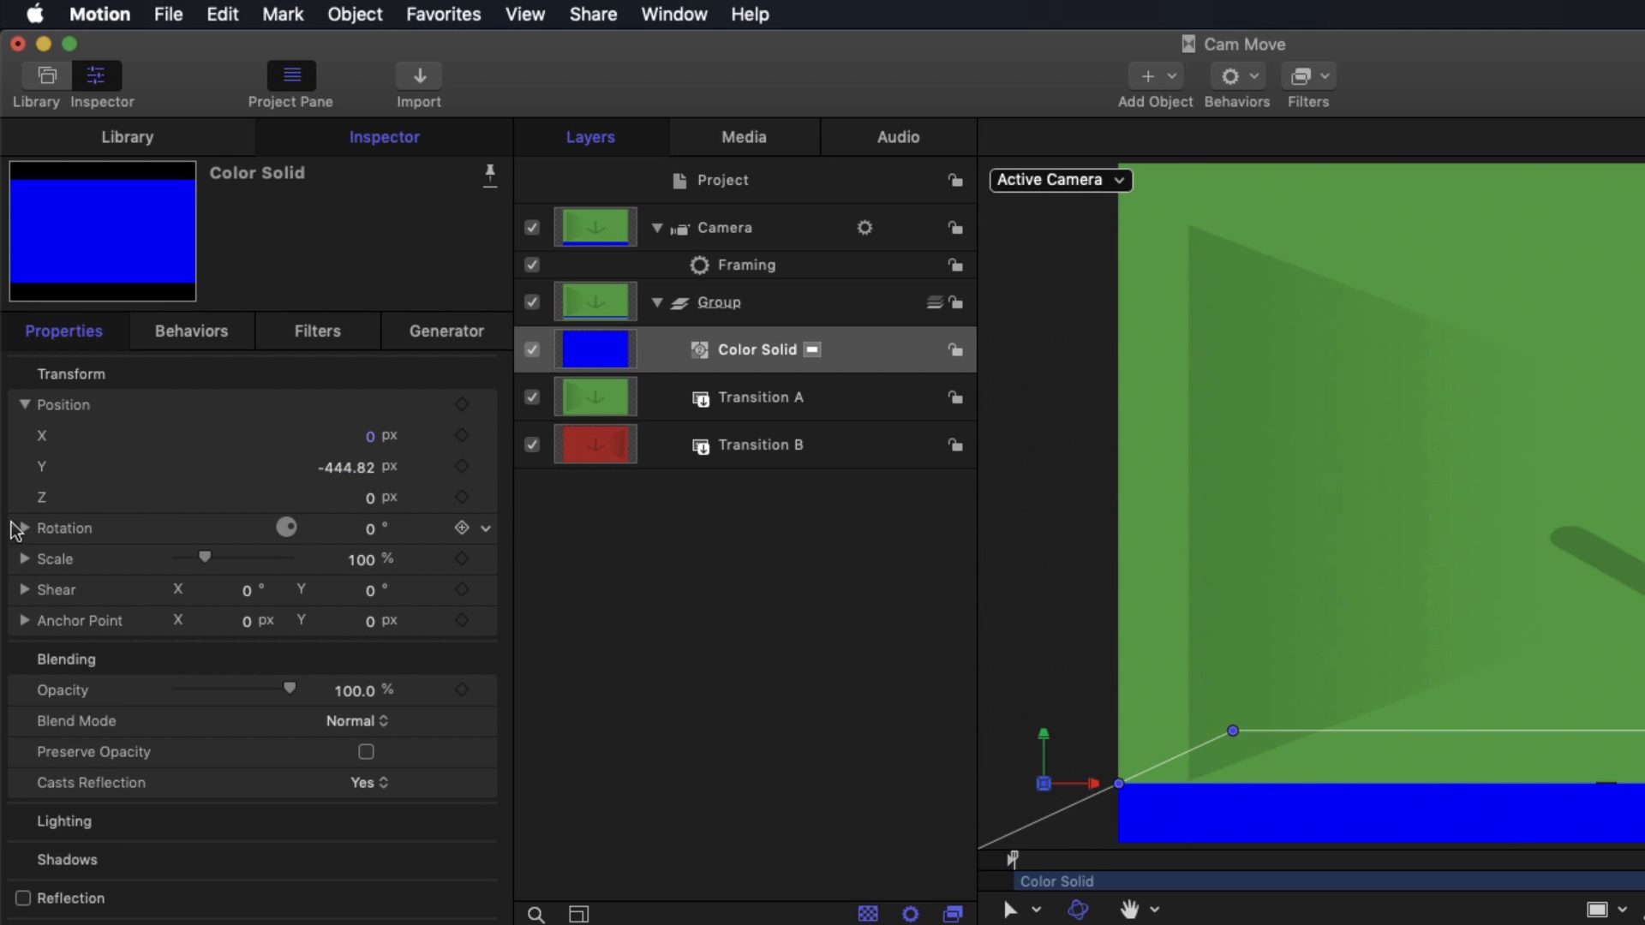
left_click(24, 529)
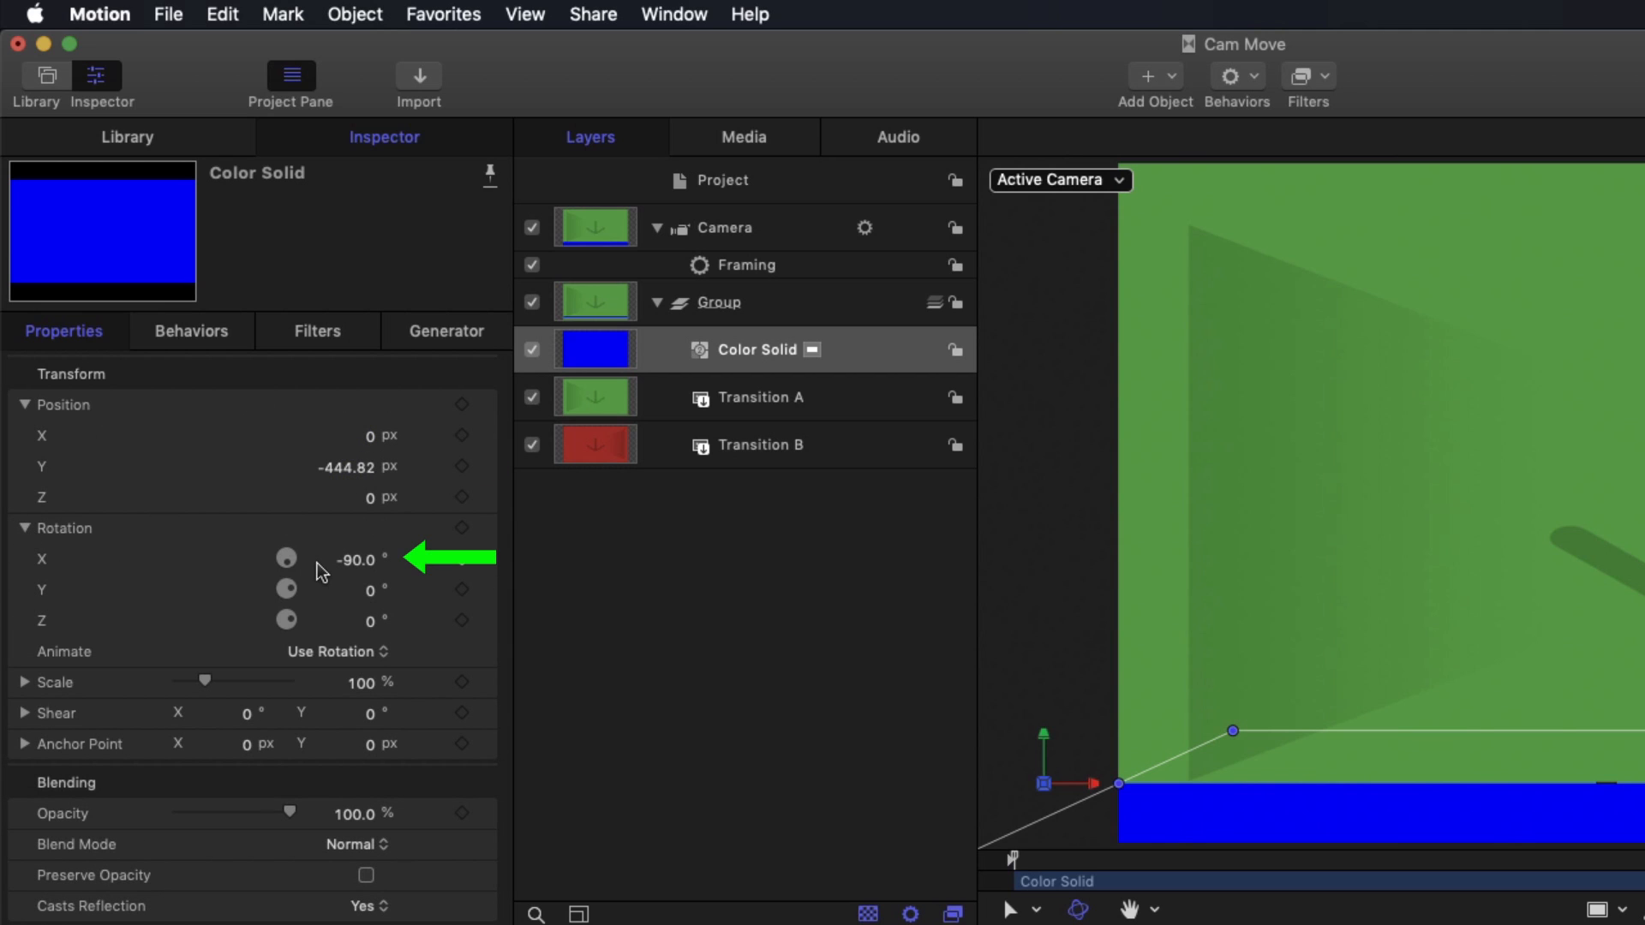
Step: In the Perspective view, lower the Color Solid to just beneath Transition A's bottom edge, at a Y position of about -546 px
left_click(1117, 180)
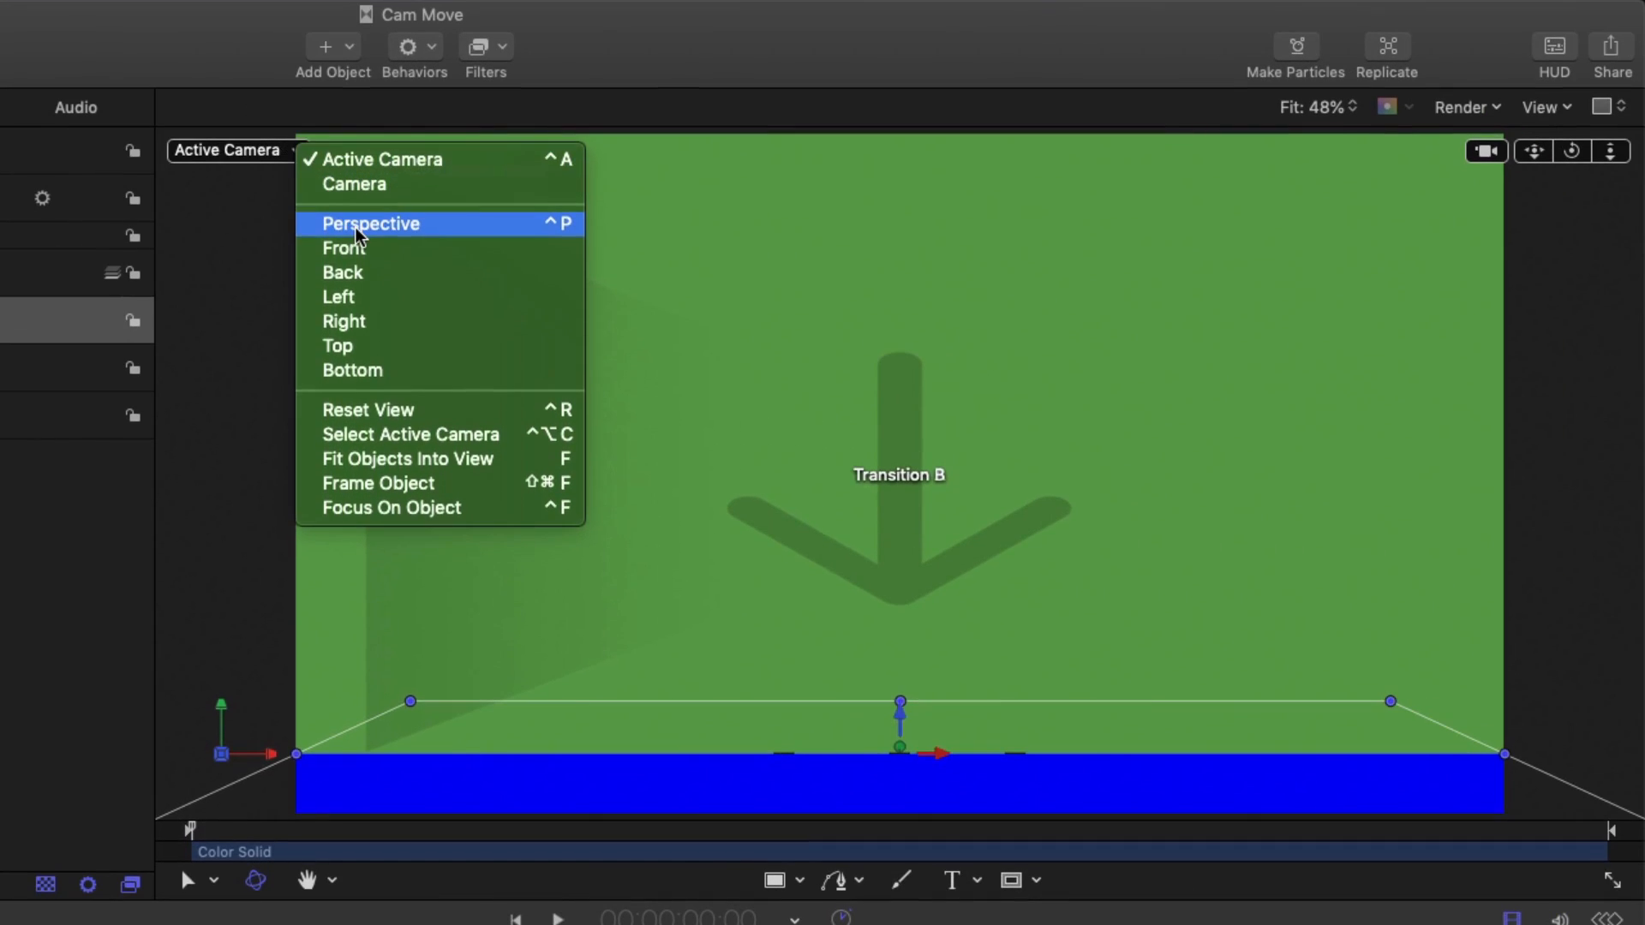
left_click(357, 228)
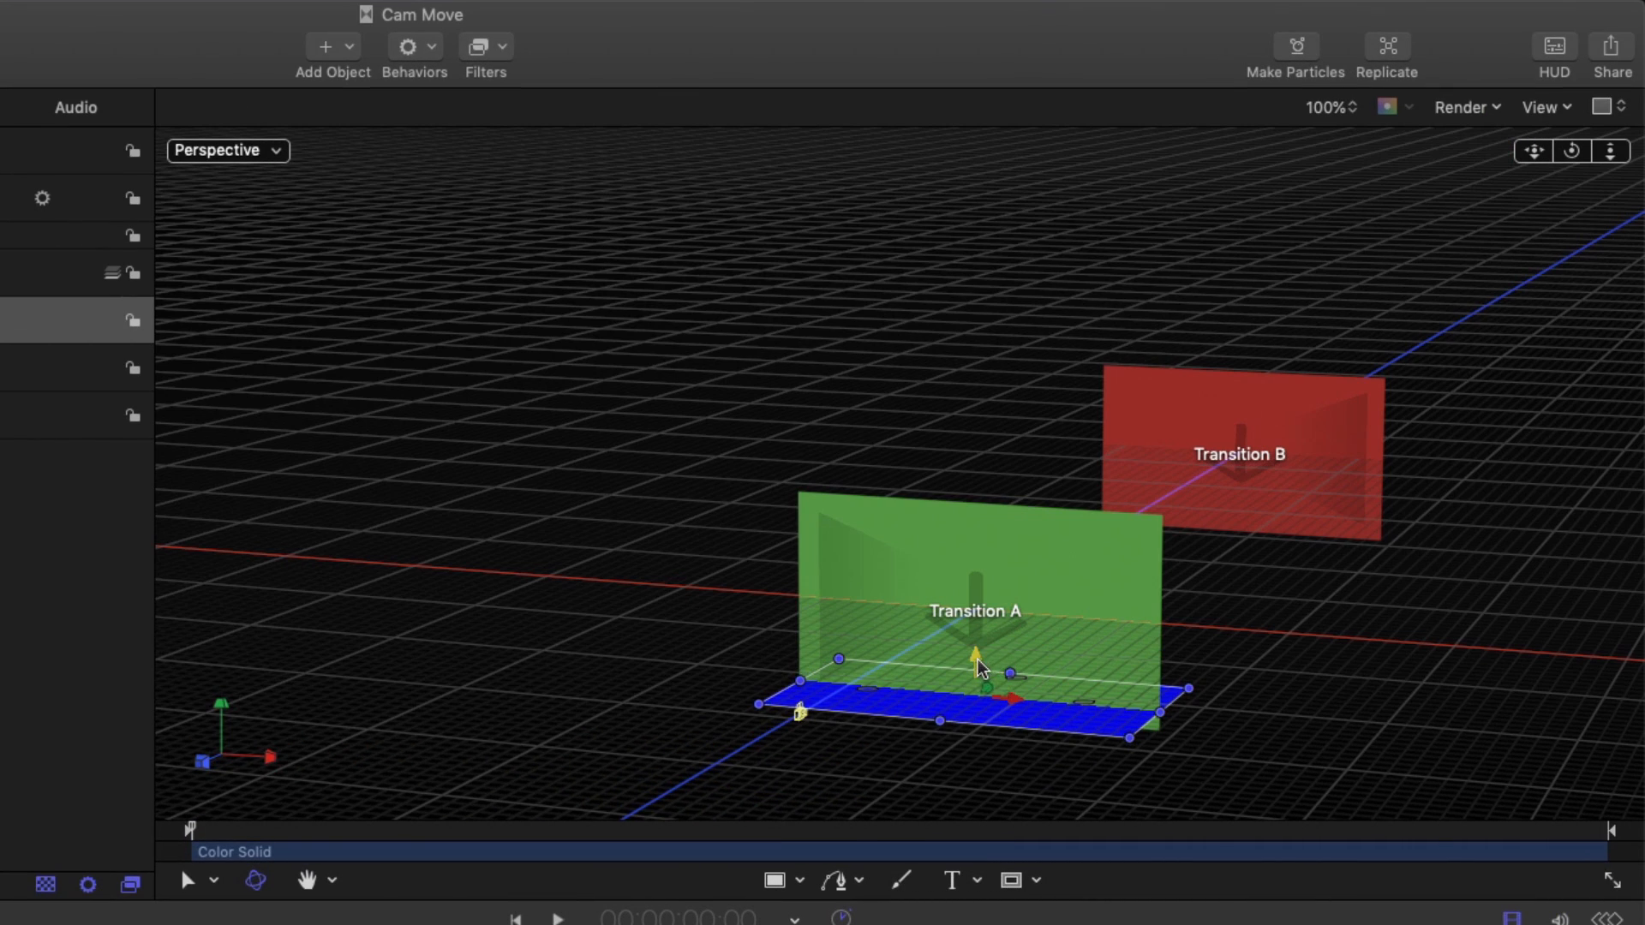
left_click_drag(981, 666, 980, 684)
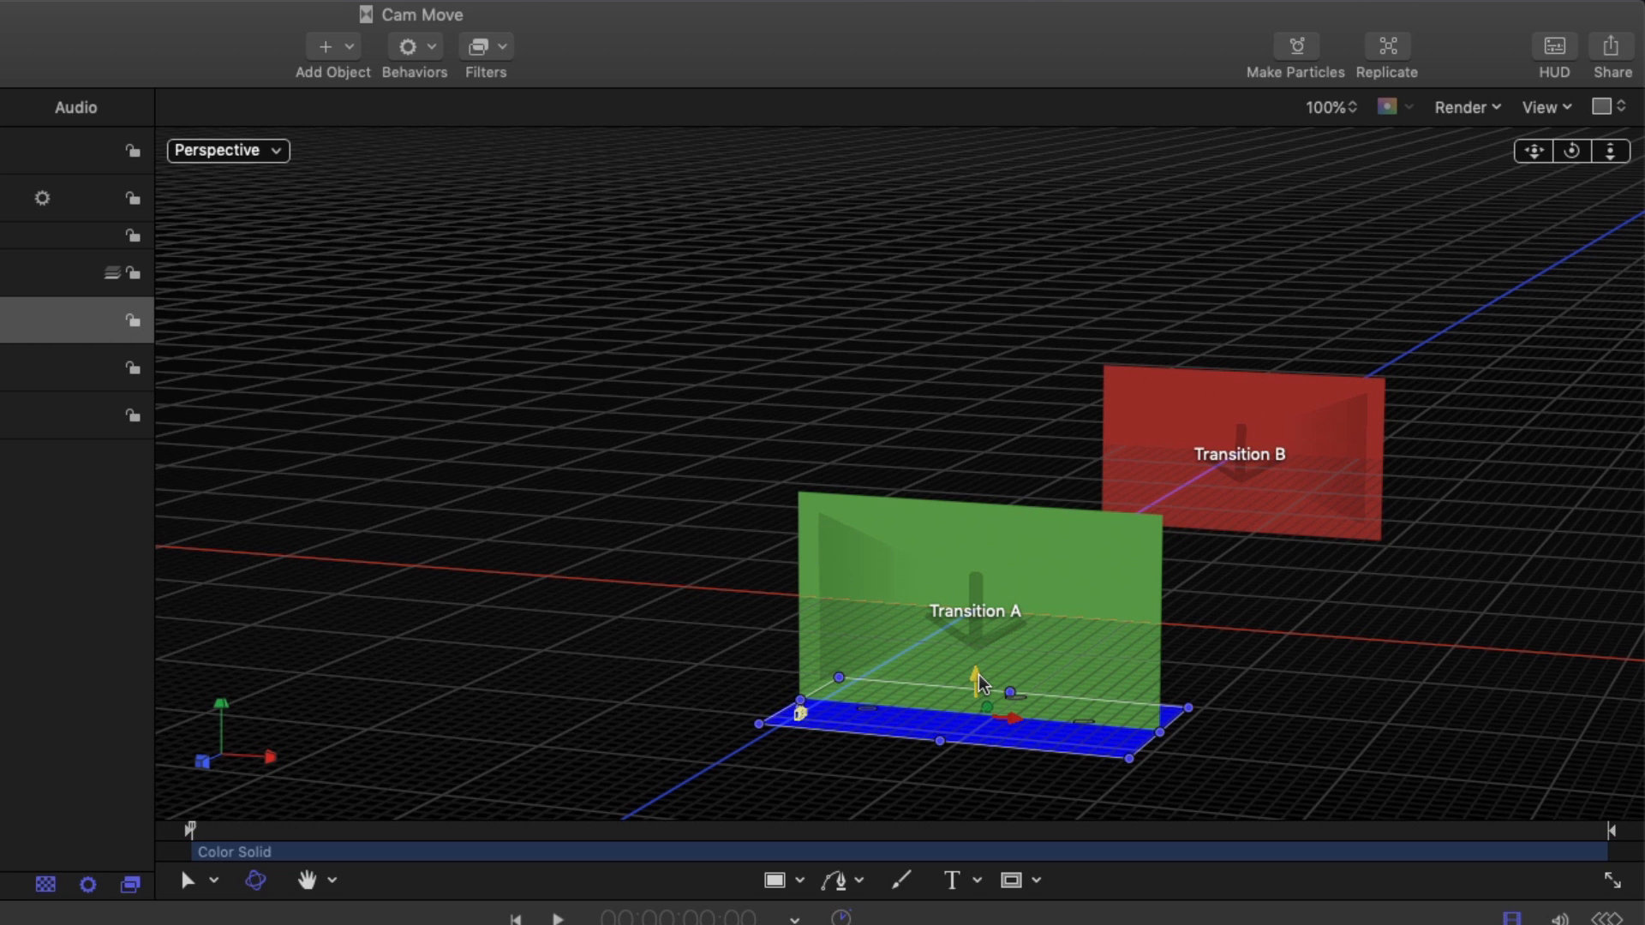
Step: In the Top view, stretch the Color Solid beyond both transition drop zones in depth and widen it far out on both sides
mouse_move(220, 714)
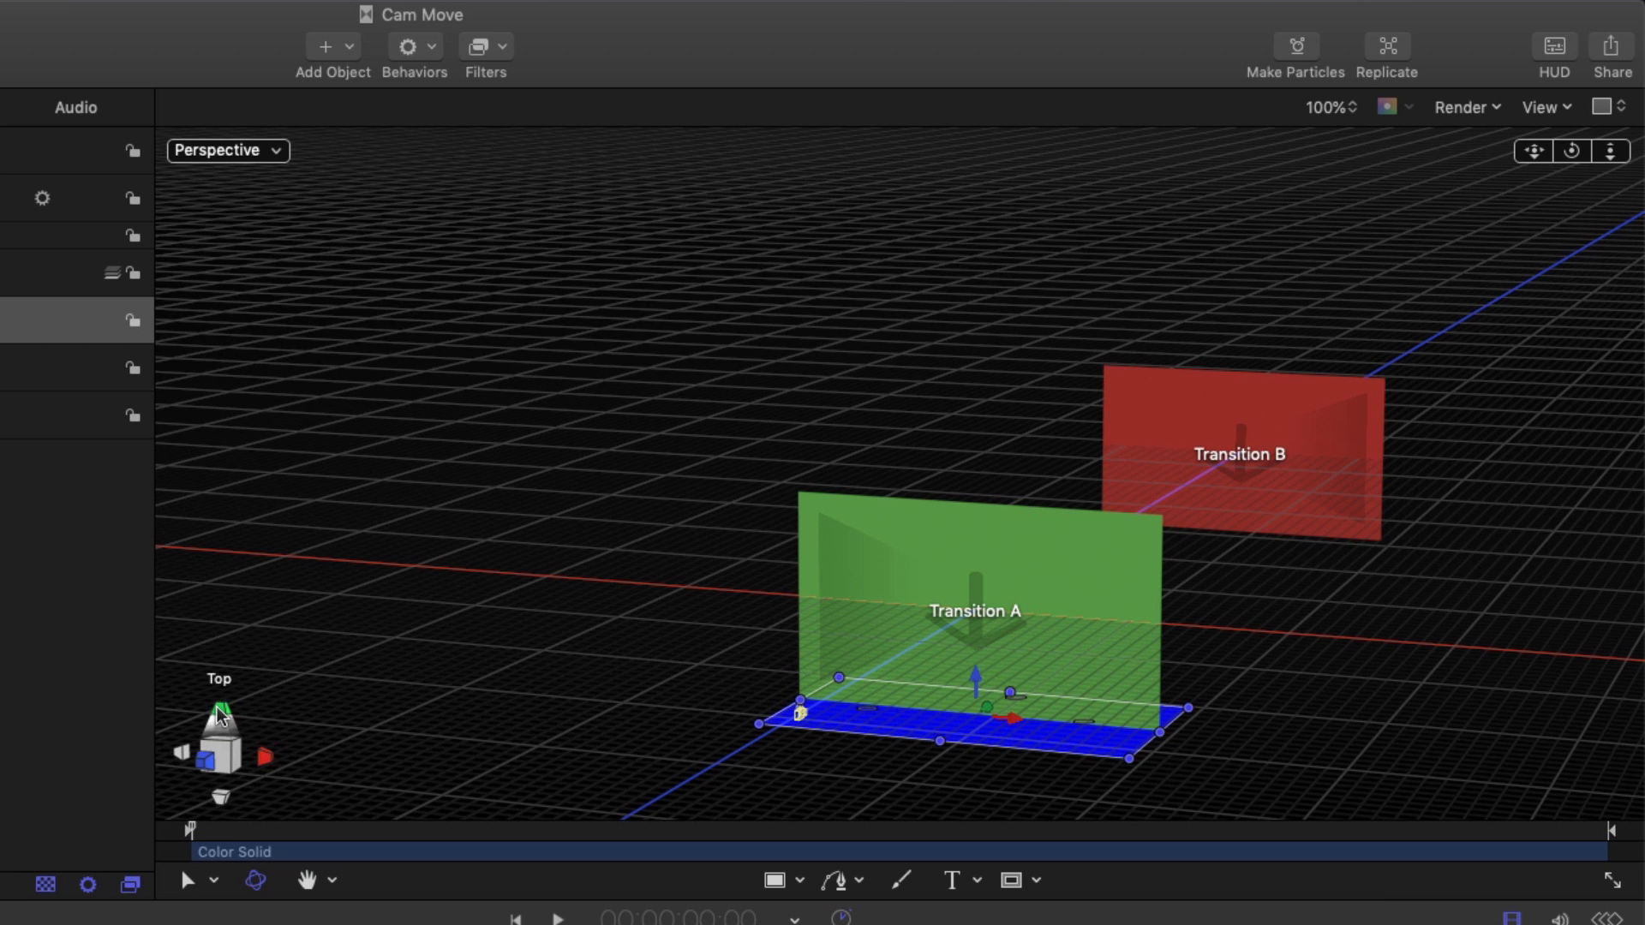
left_click(220, 714)
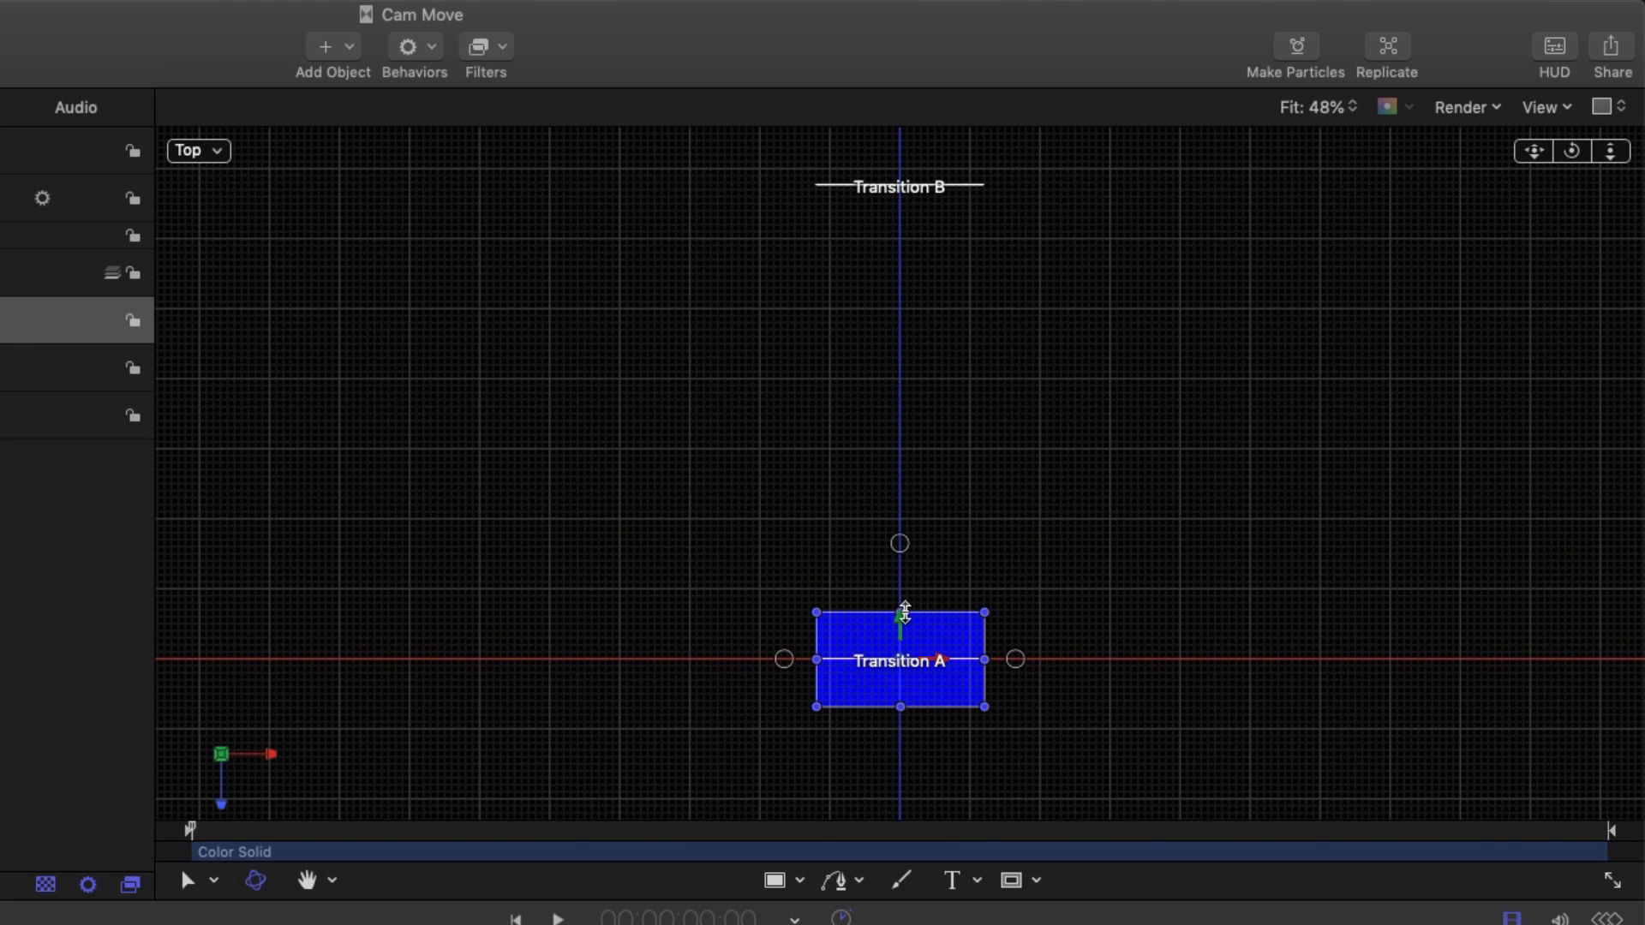
left_click_drag(904, 612, 925, 155)
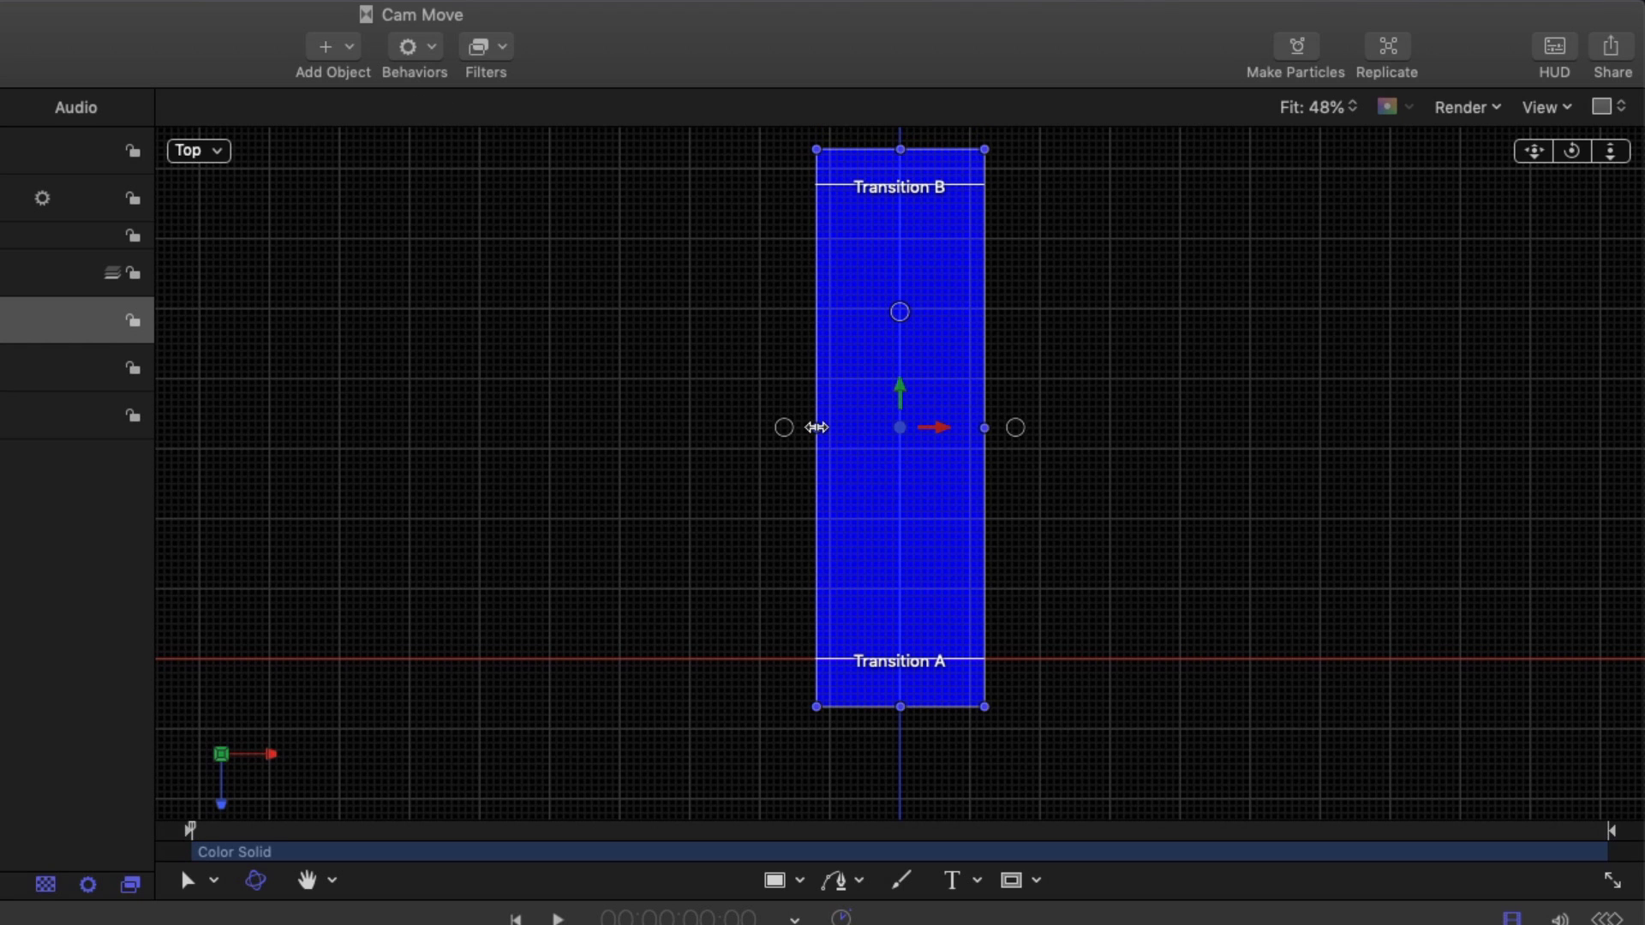
left_click_drag(816, 428, 268, 451)
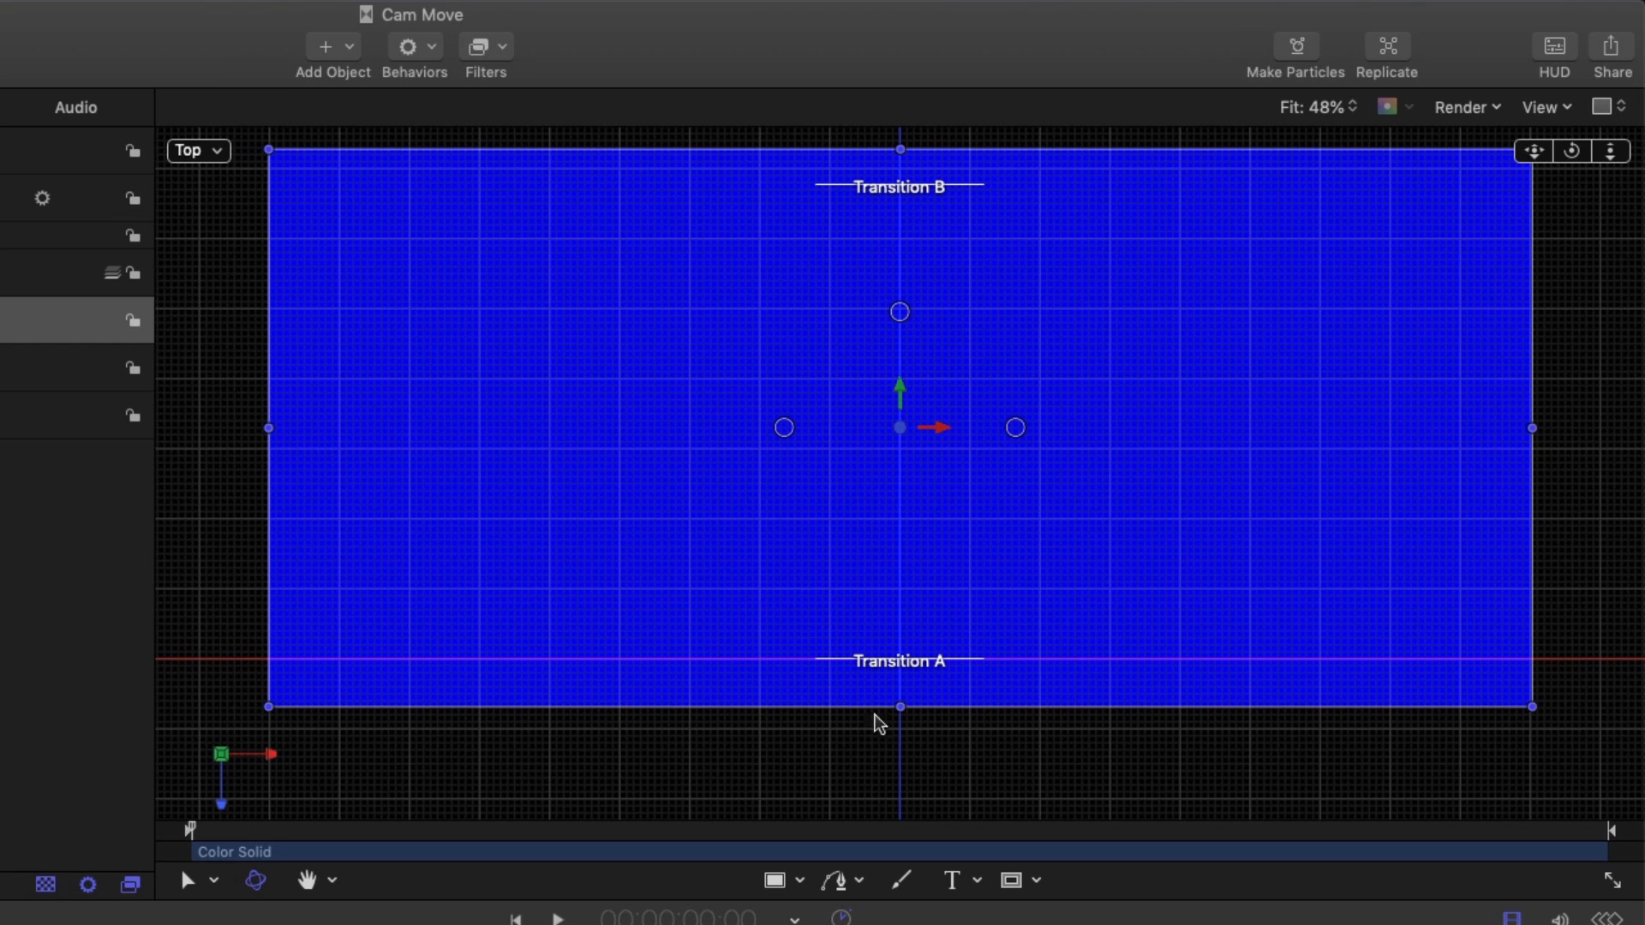
left_click_drag(899, 706, 899, 792)
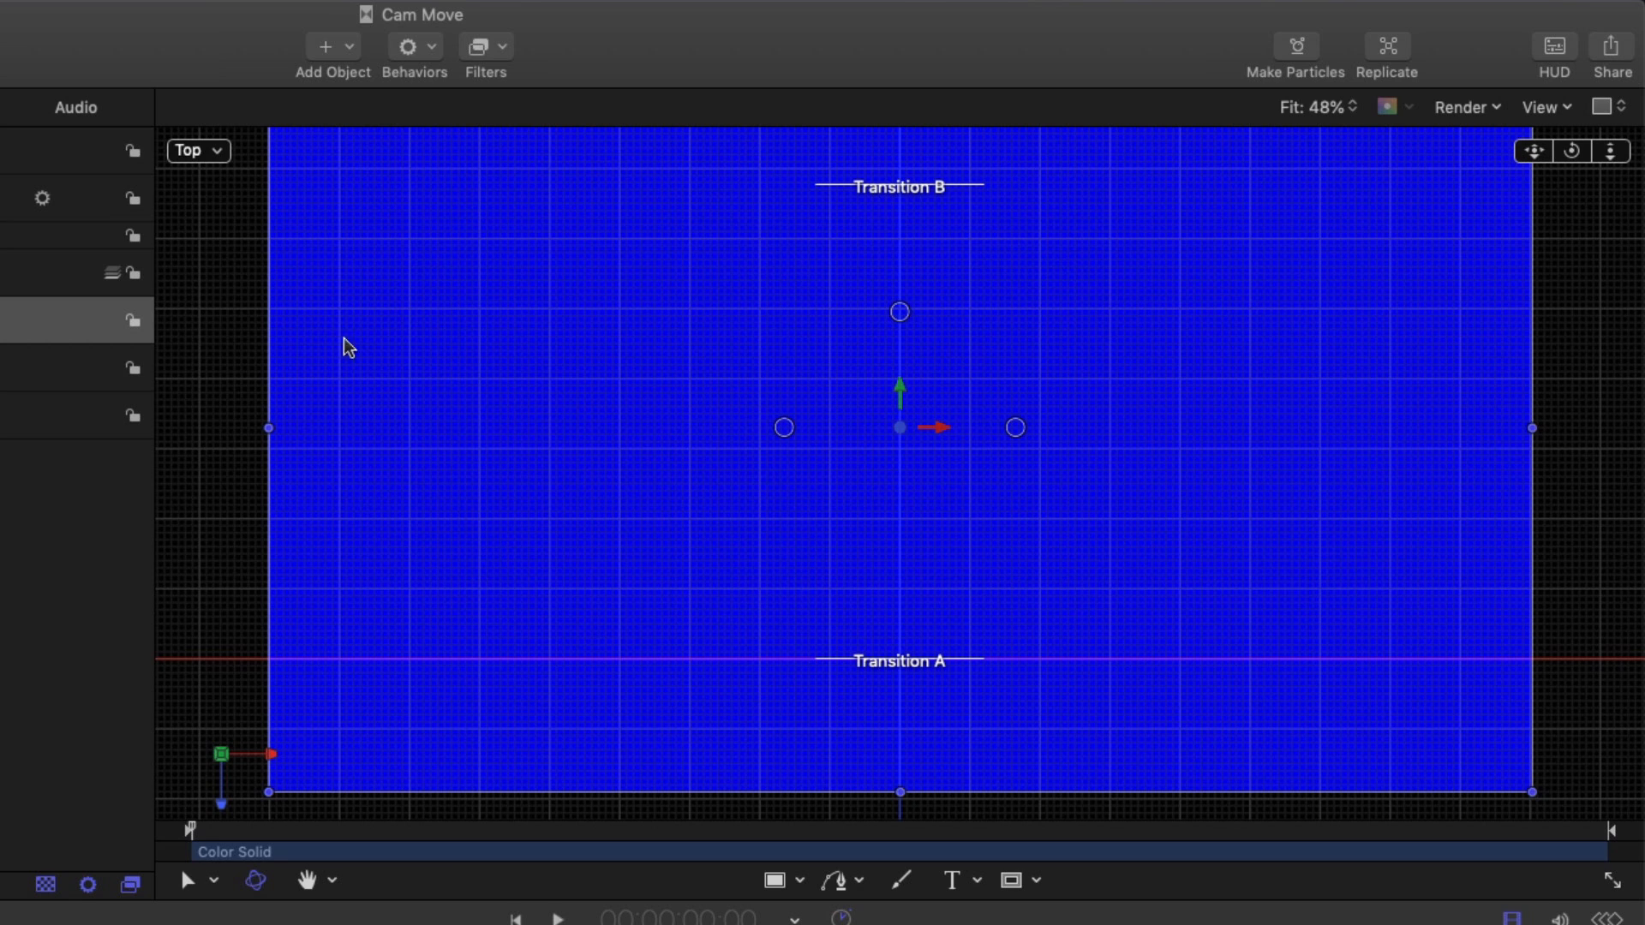
Step: Switch back to the Perspective view and hide the 3D grid
left_click(217, 154)
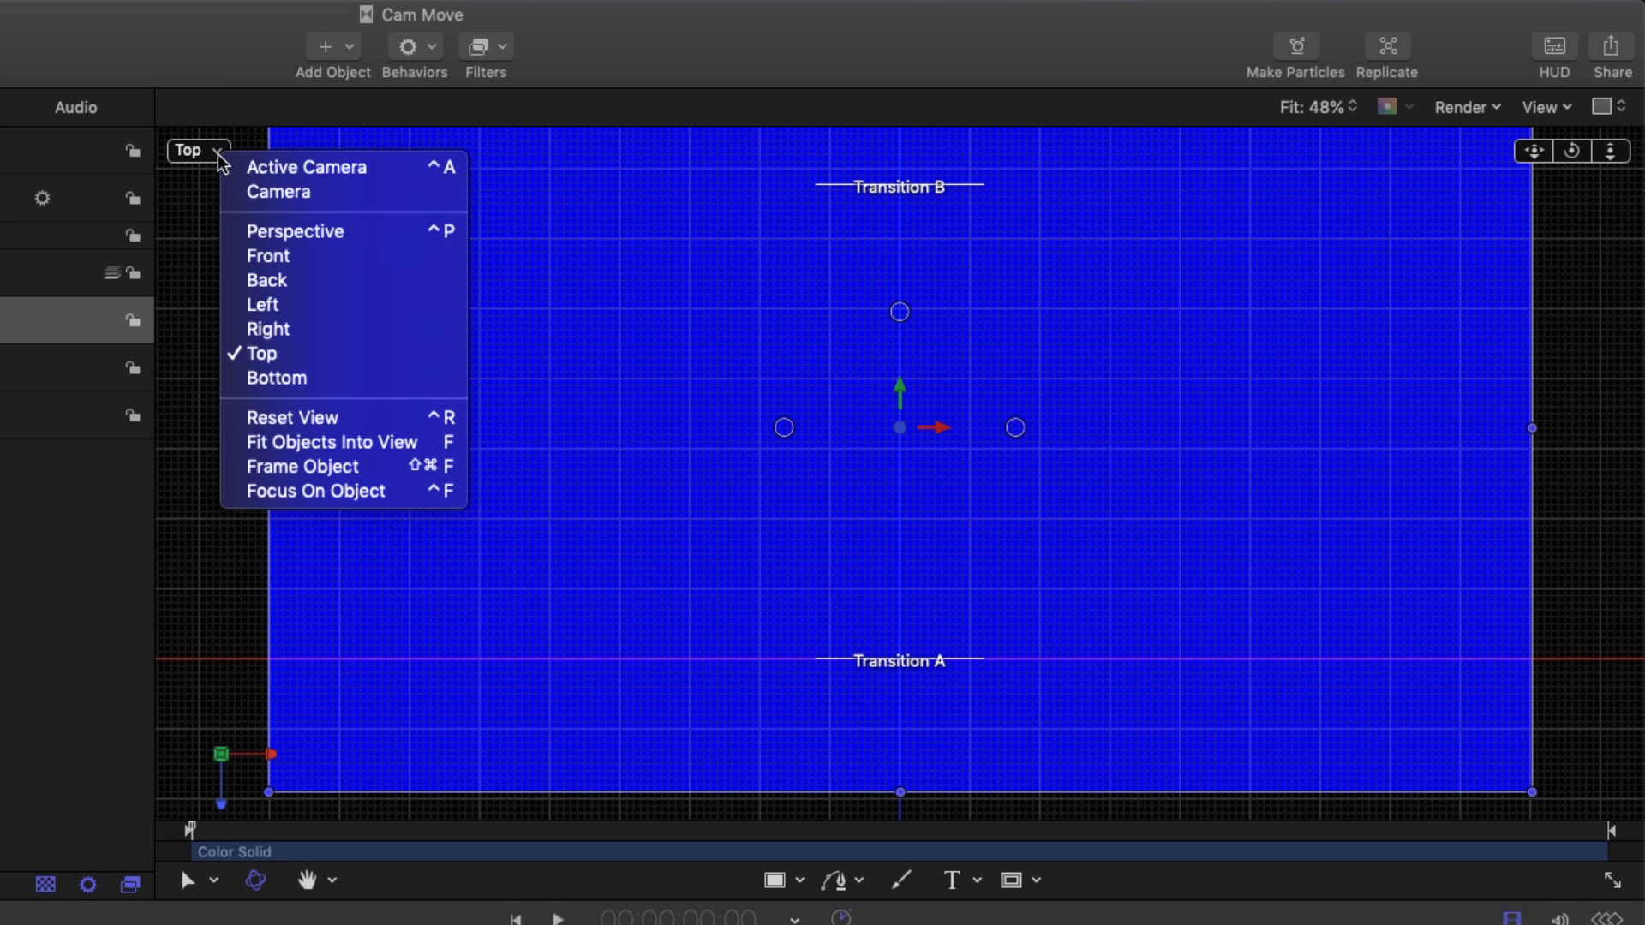
left_click(301, 233)
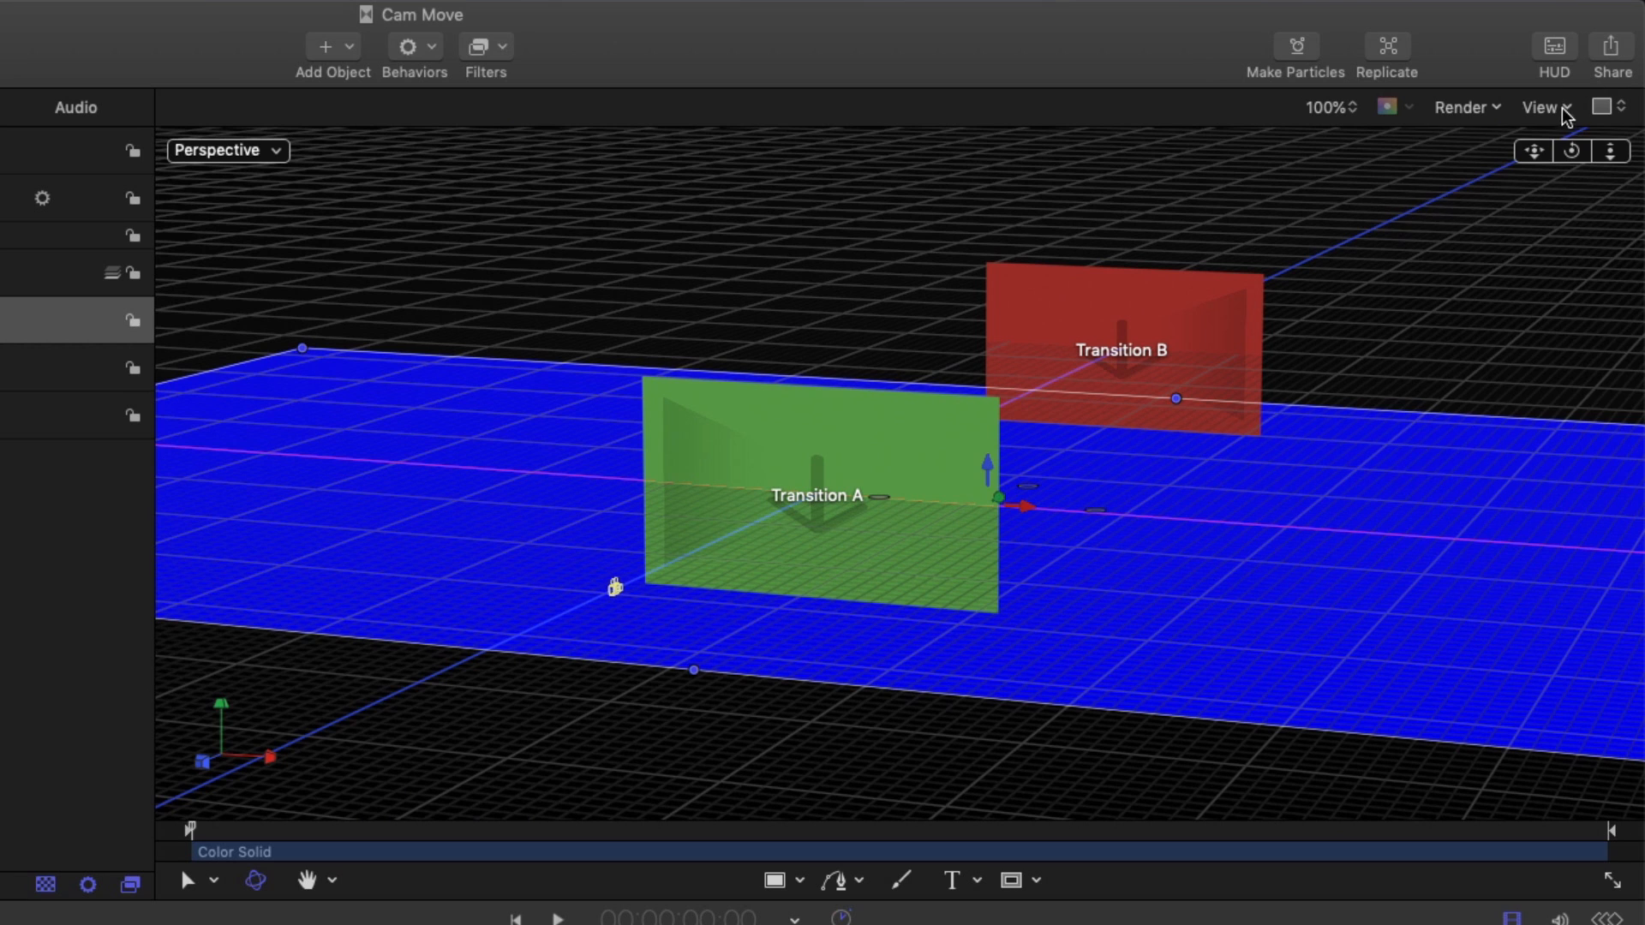
left_click(1566, 110)
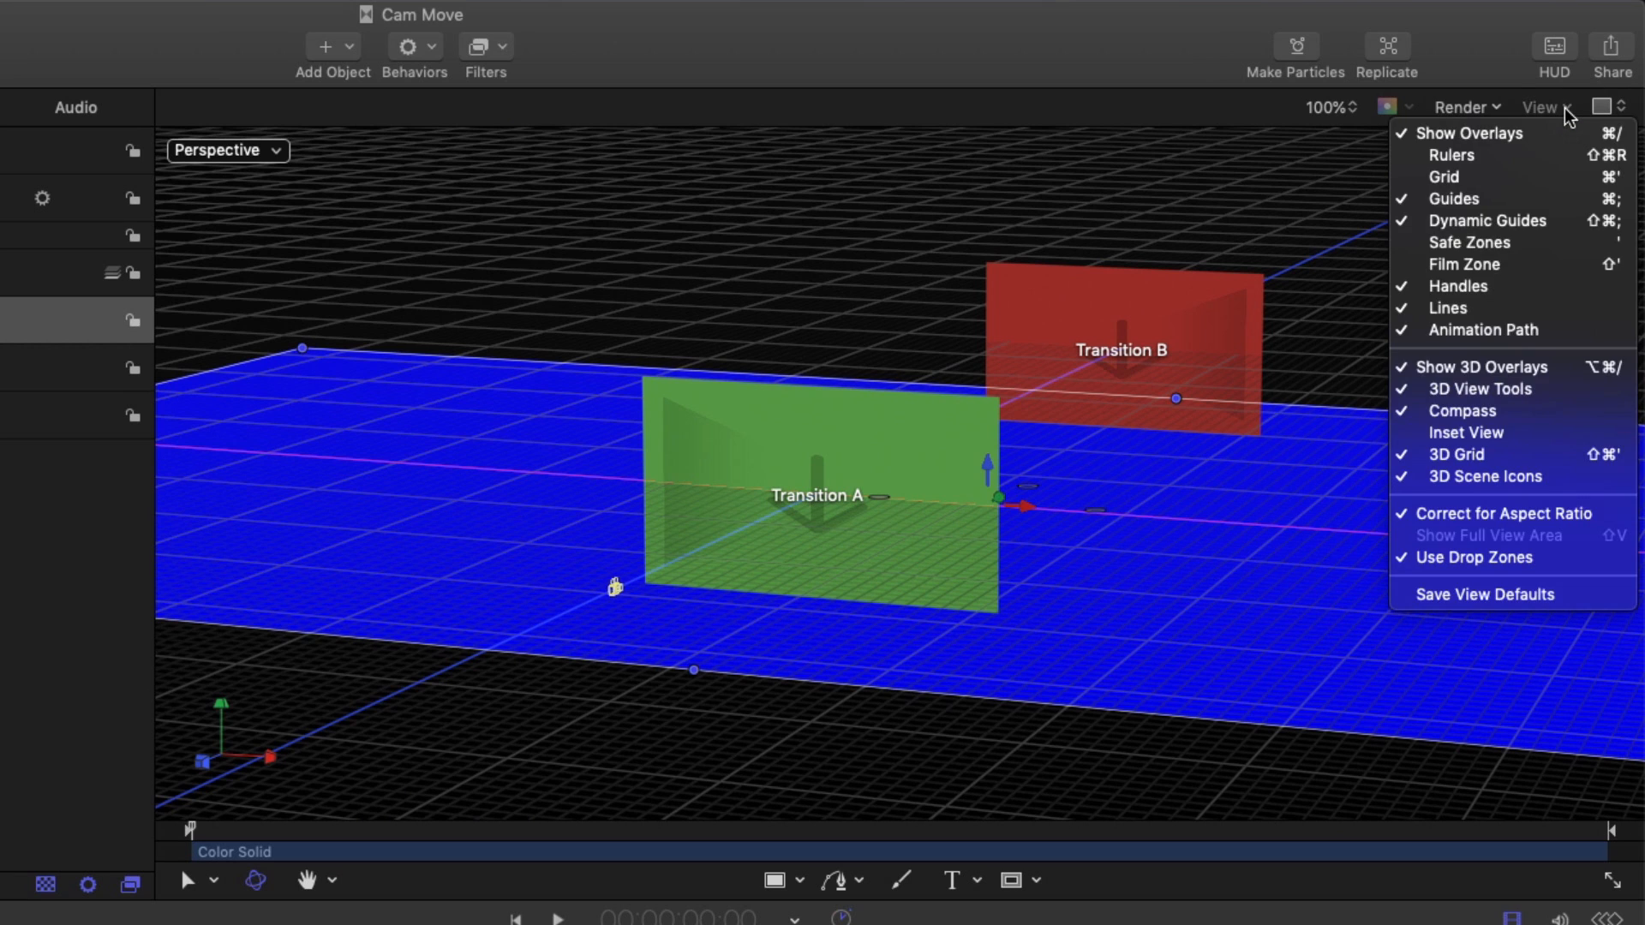
left_click(1562, 469)
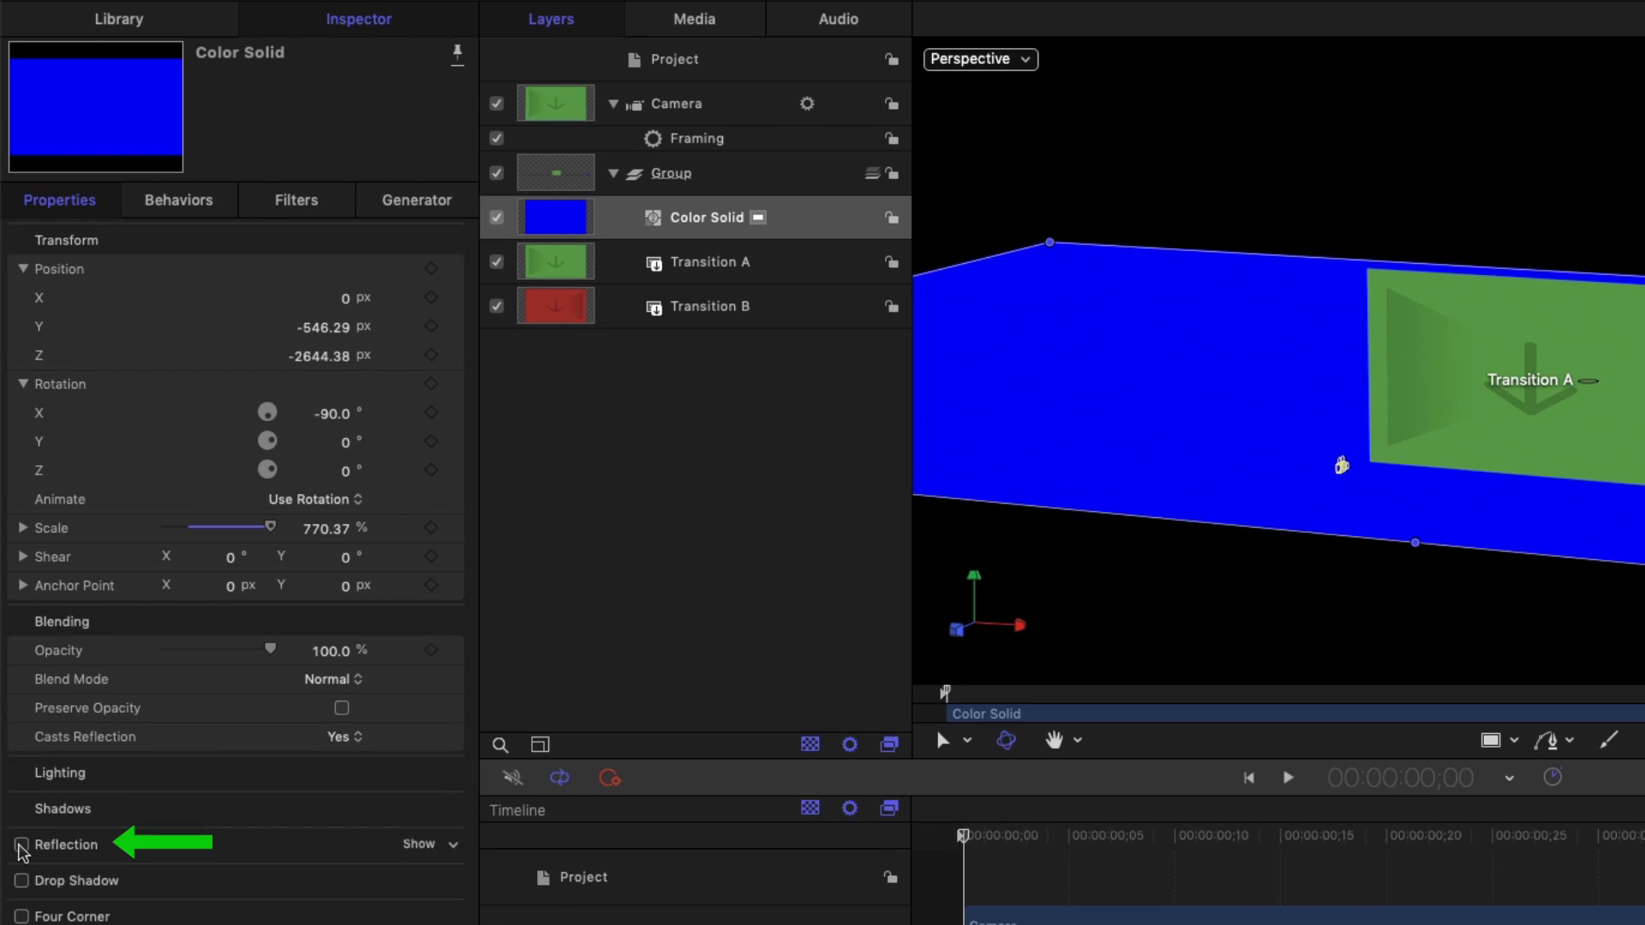
Step: Turn on Reflection for the Color Solid and raise it slightly to close the gap beneath the transition drop zones
left_click(22, 846)
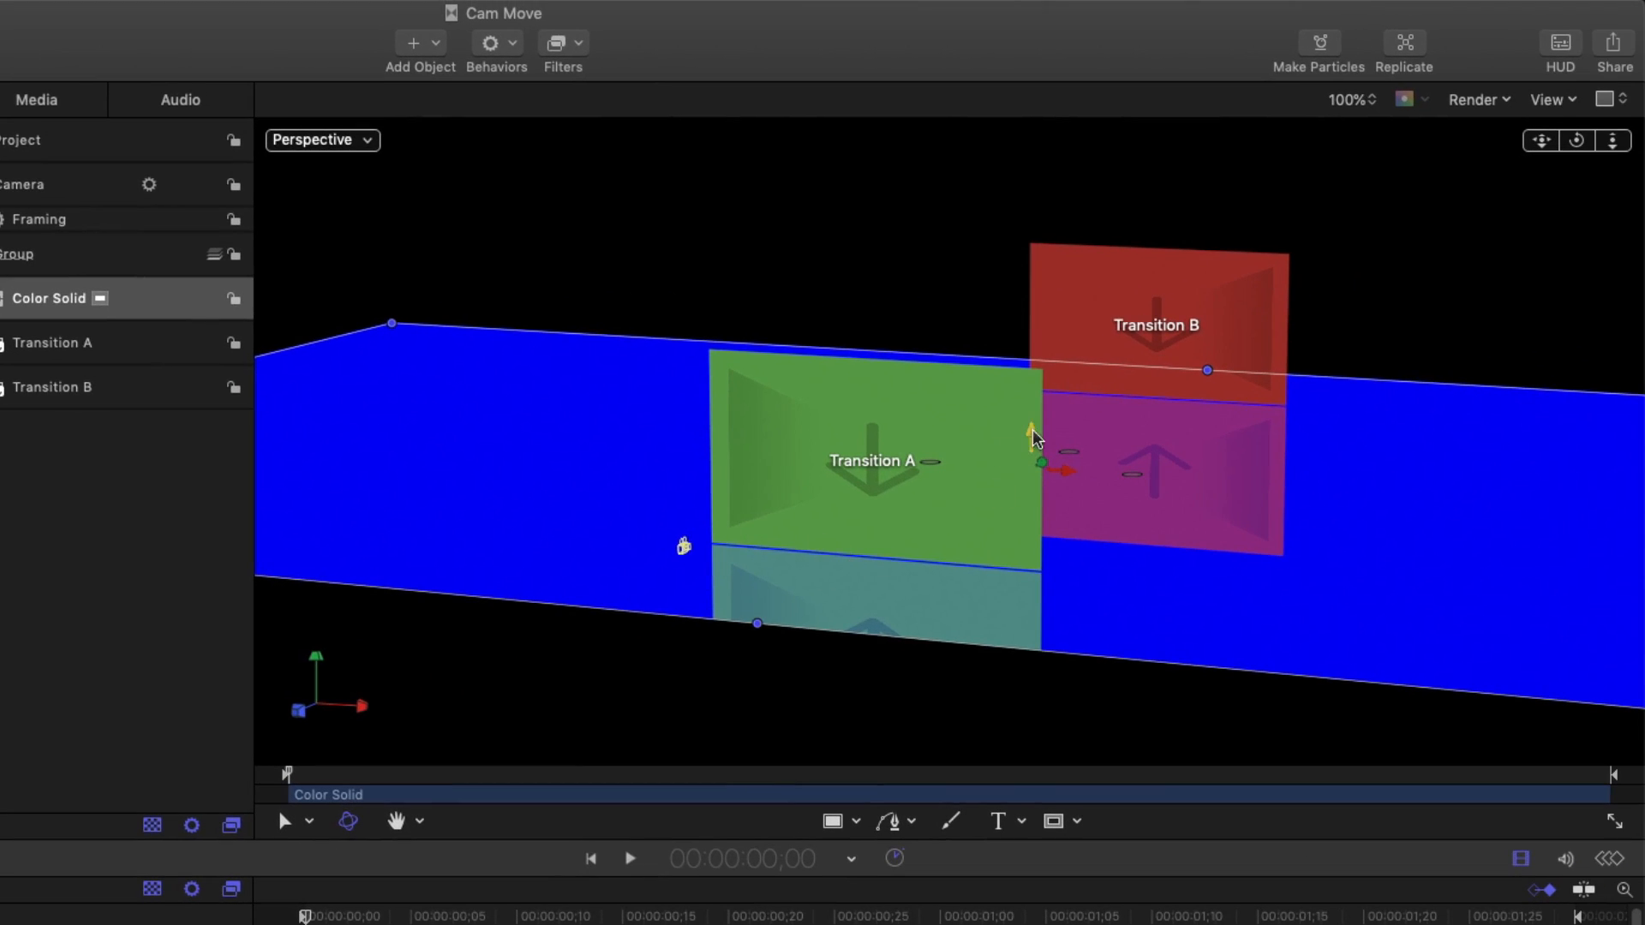
left_click_drag(1033, 434, 1034, 433)
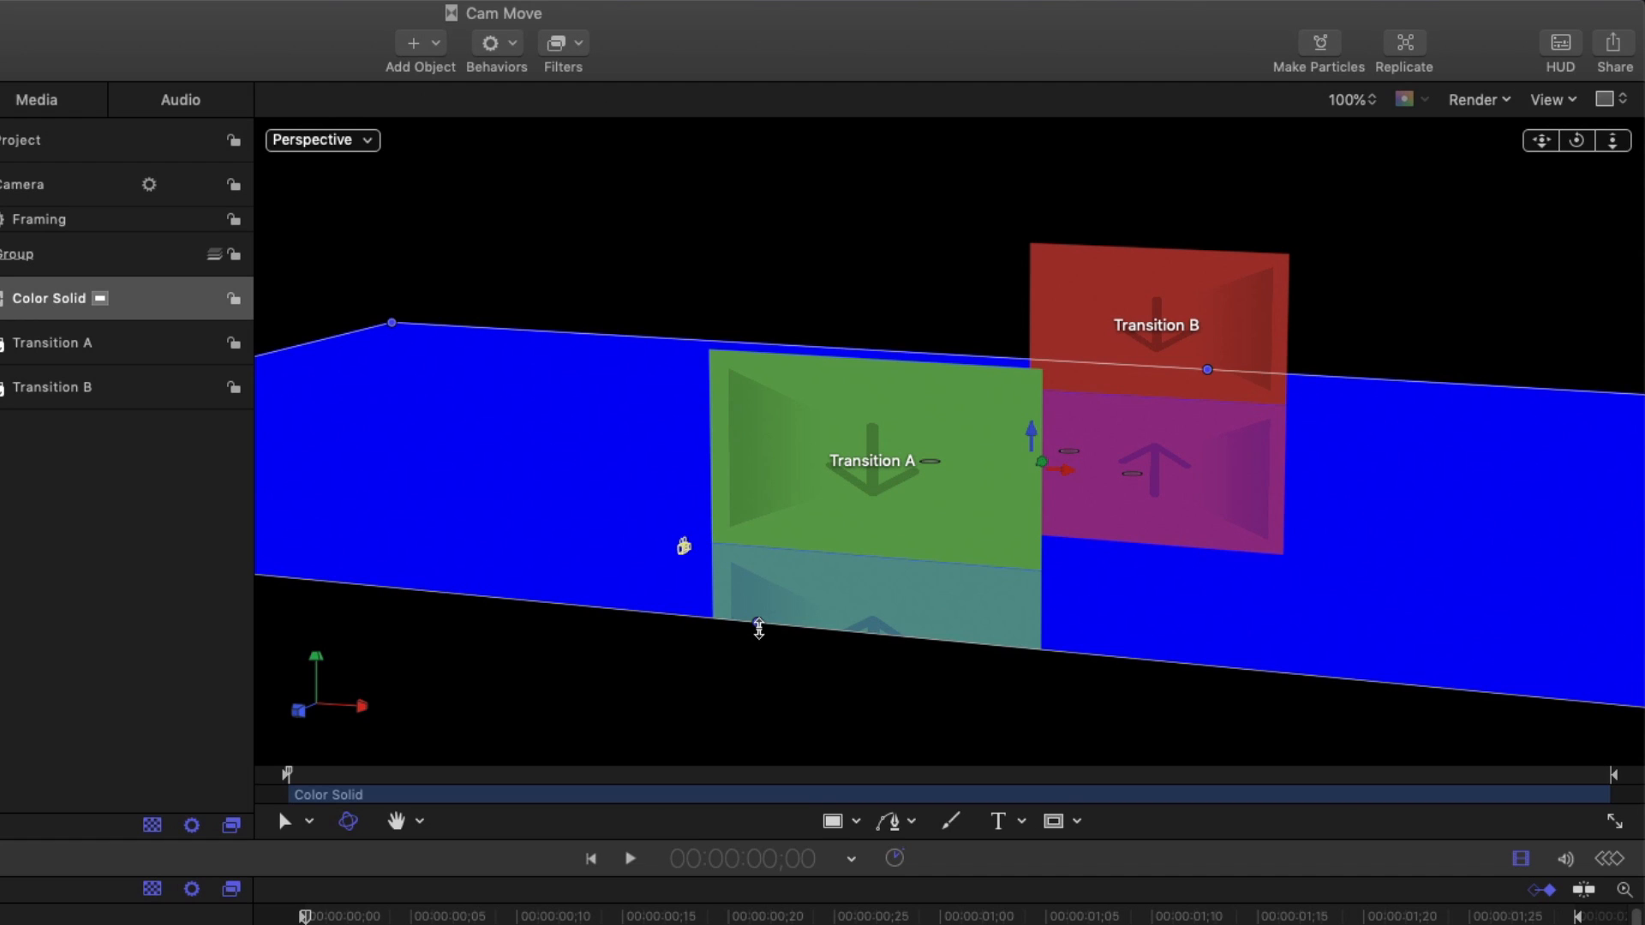
Step: Extend the Color Solid's front edge farther forward past Transition A and raise its reflection's Reflectivity to about 91.5%
left_click_drag(759, 628, 654, 683)
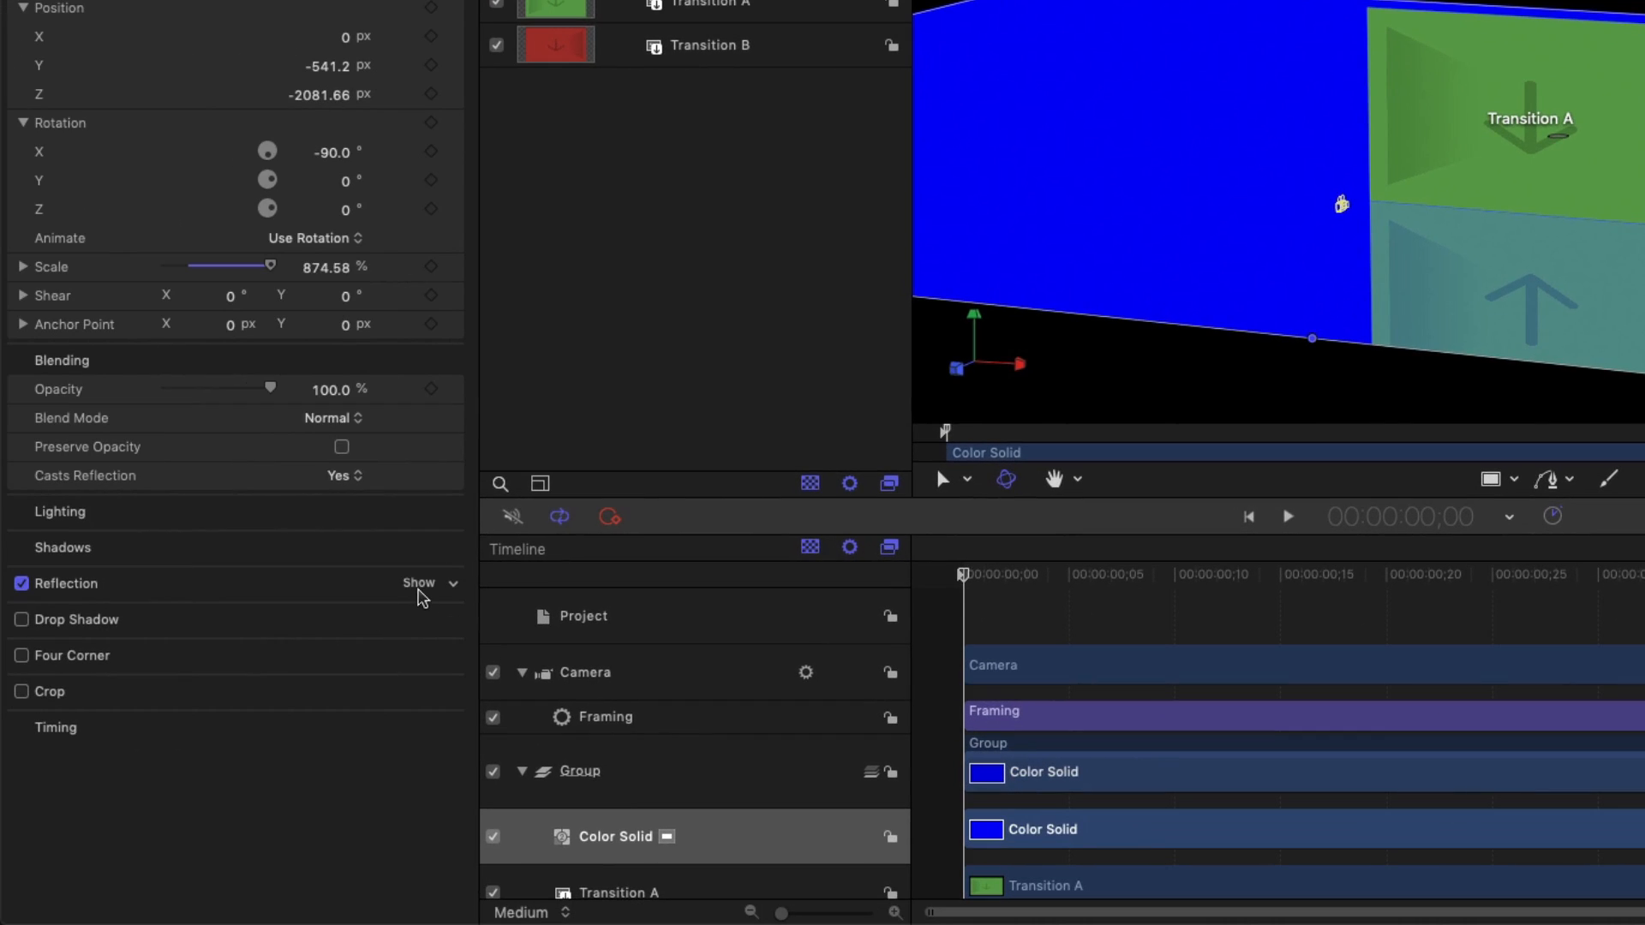
left_click(419, 586)
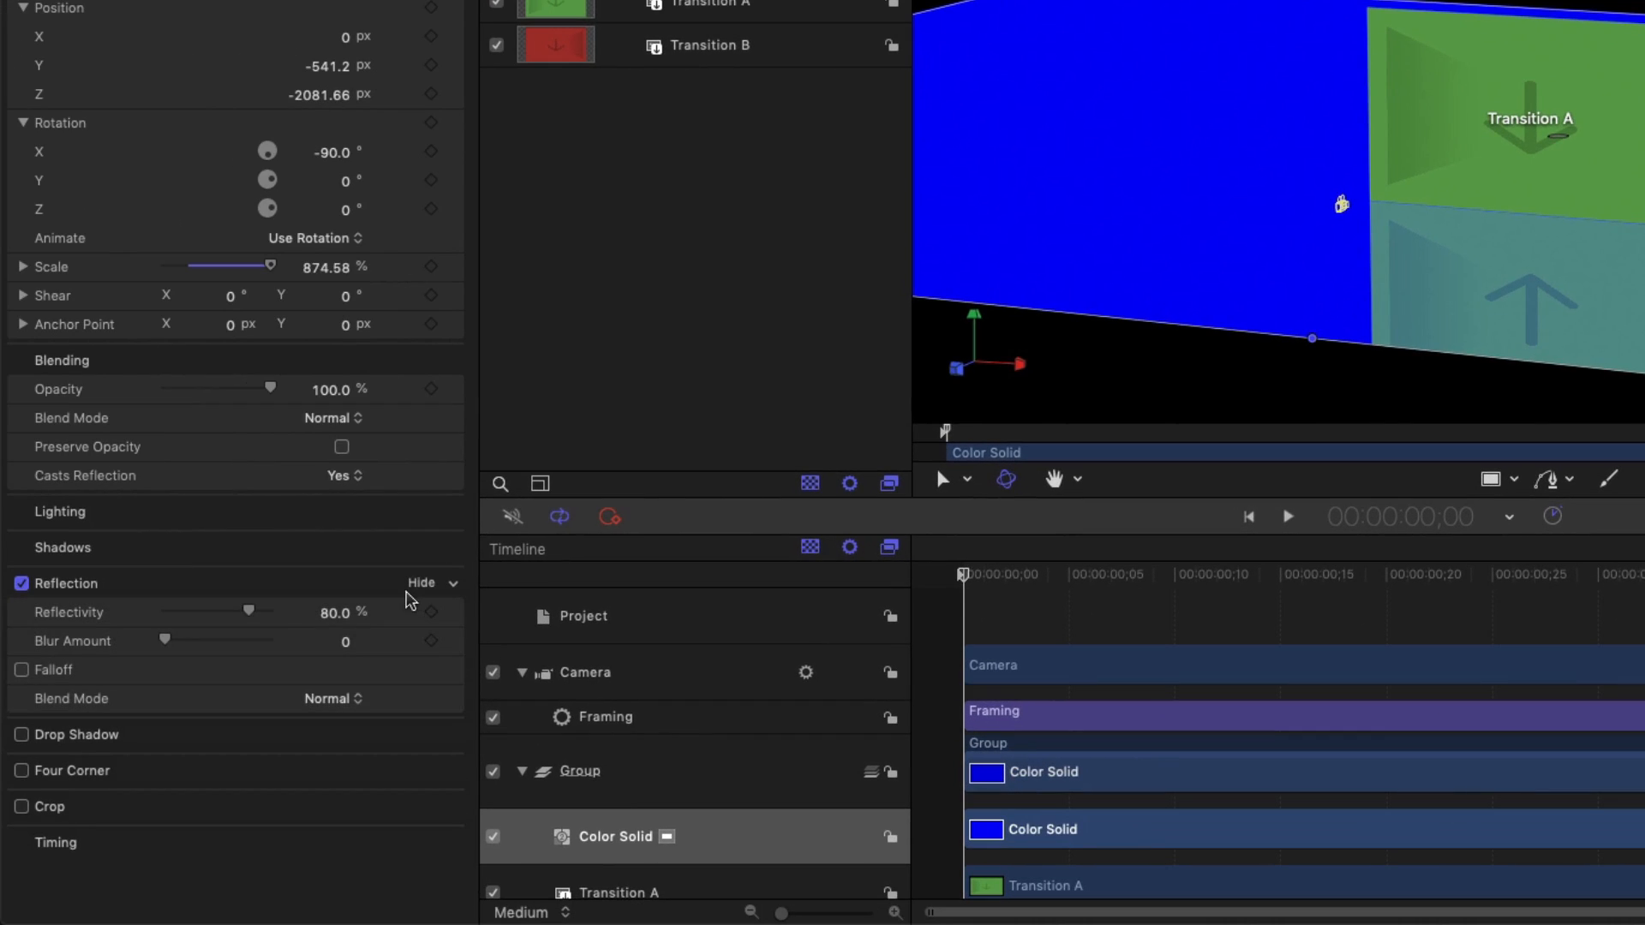
mouse_move(250, 610)
left_mouse_down()
mouse_move(301, 614)
mouse_move(172, 609)
mouse_move(271, 615)
left_mouse_up()
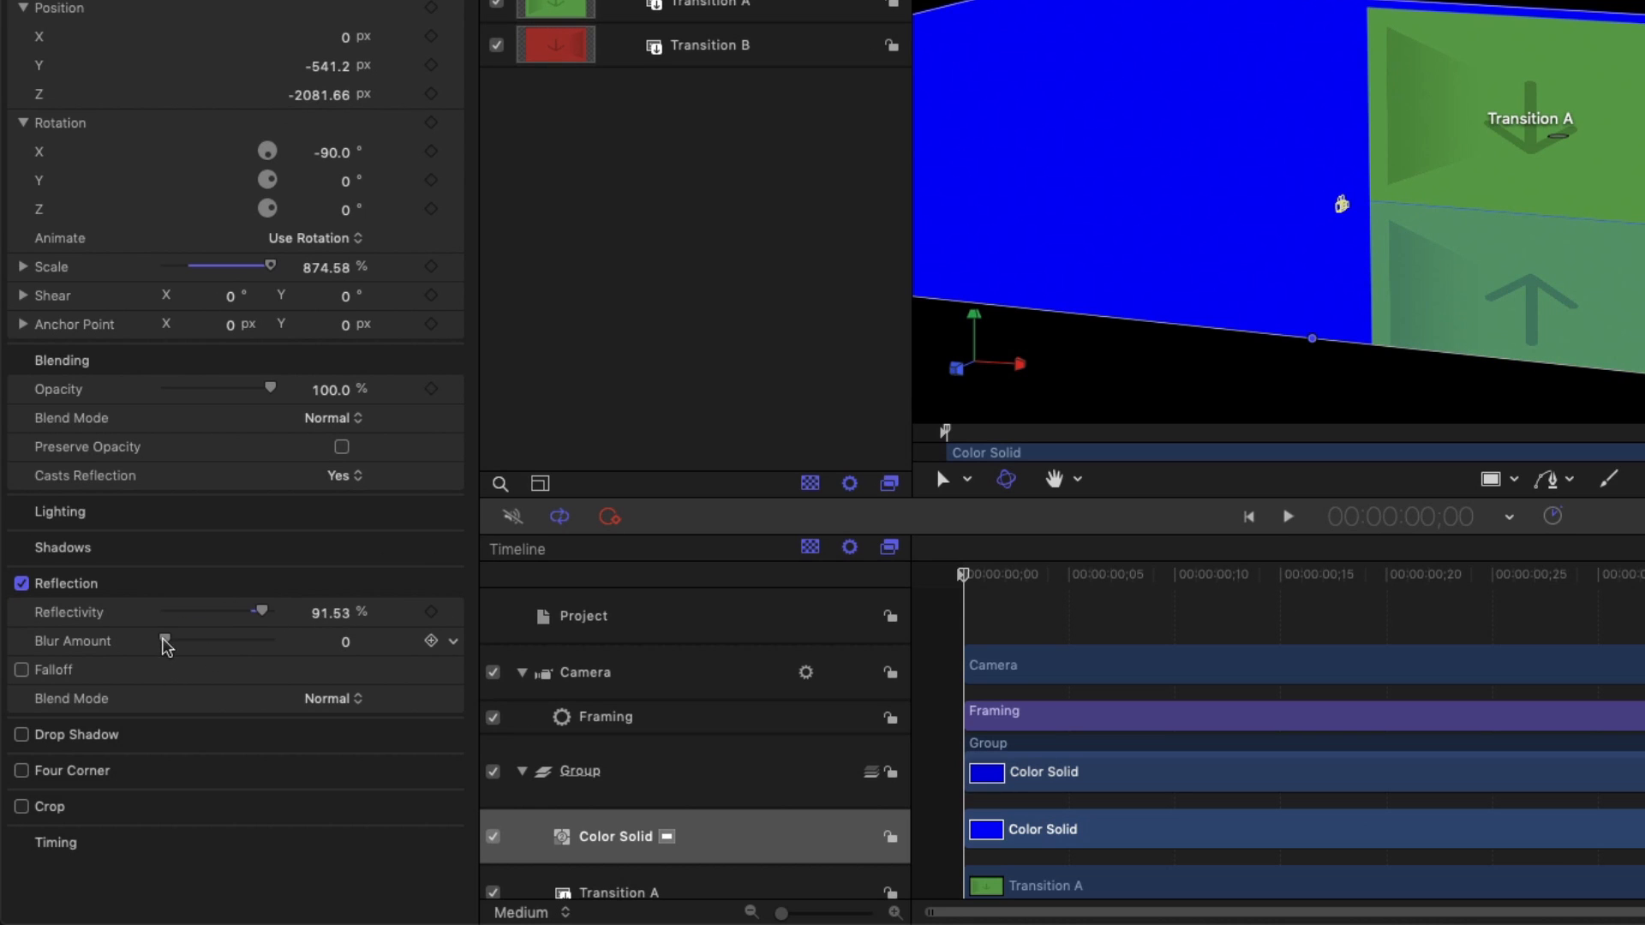
Step: Leave the reflection's Blur Amount at 0, turn on Falloff, and fine-tune how the reflection fades with distance
mouse_move(165, 640)
left_mouse_down()
mouse_move(205, 647)
mouse_move(163, 644)
left_mouse_up()
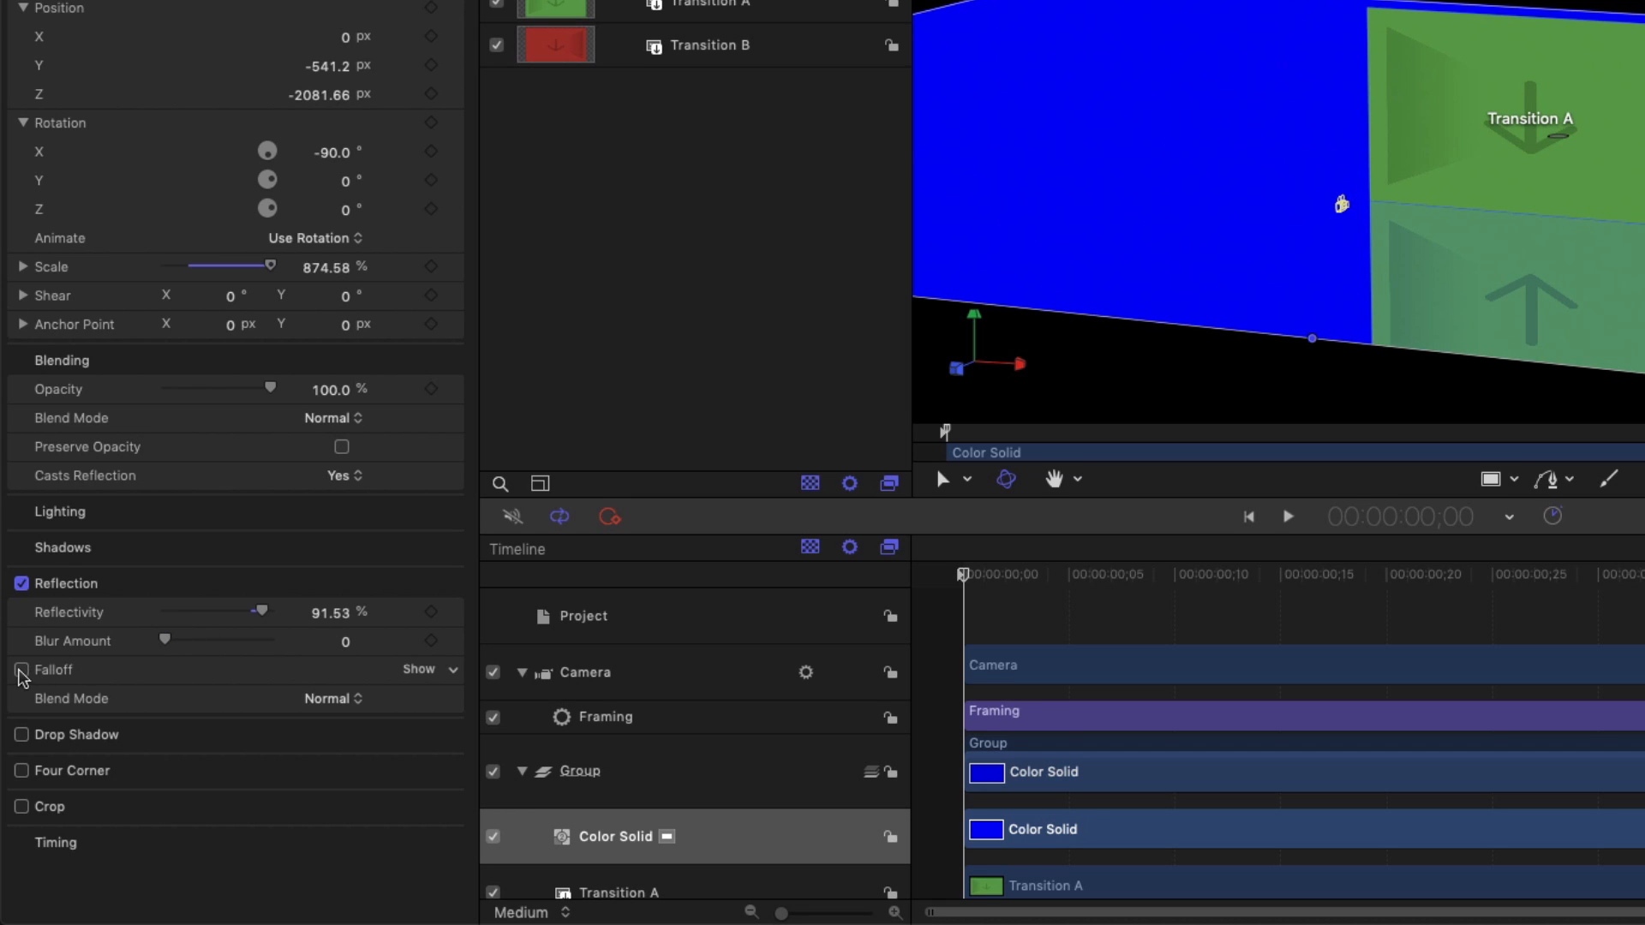
left_click(22, 670)
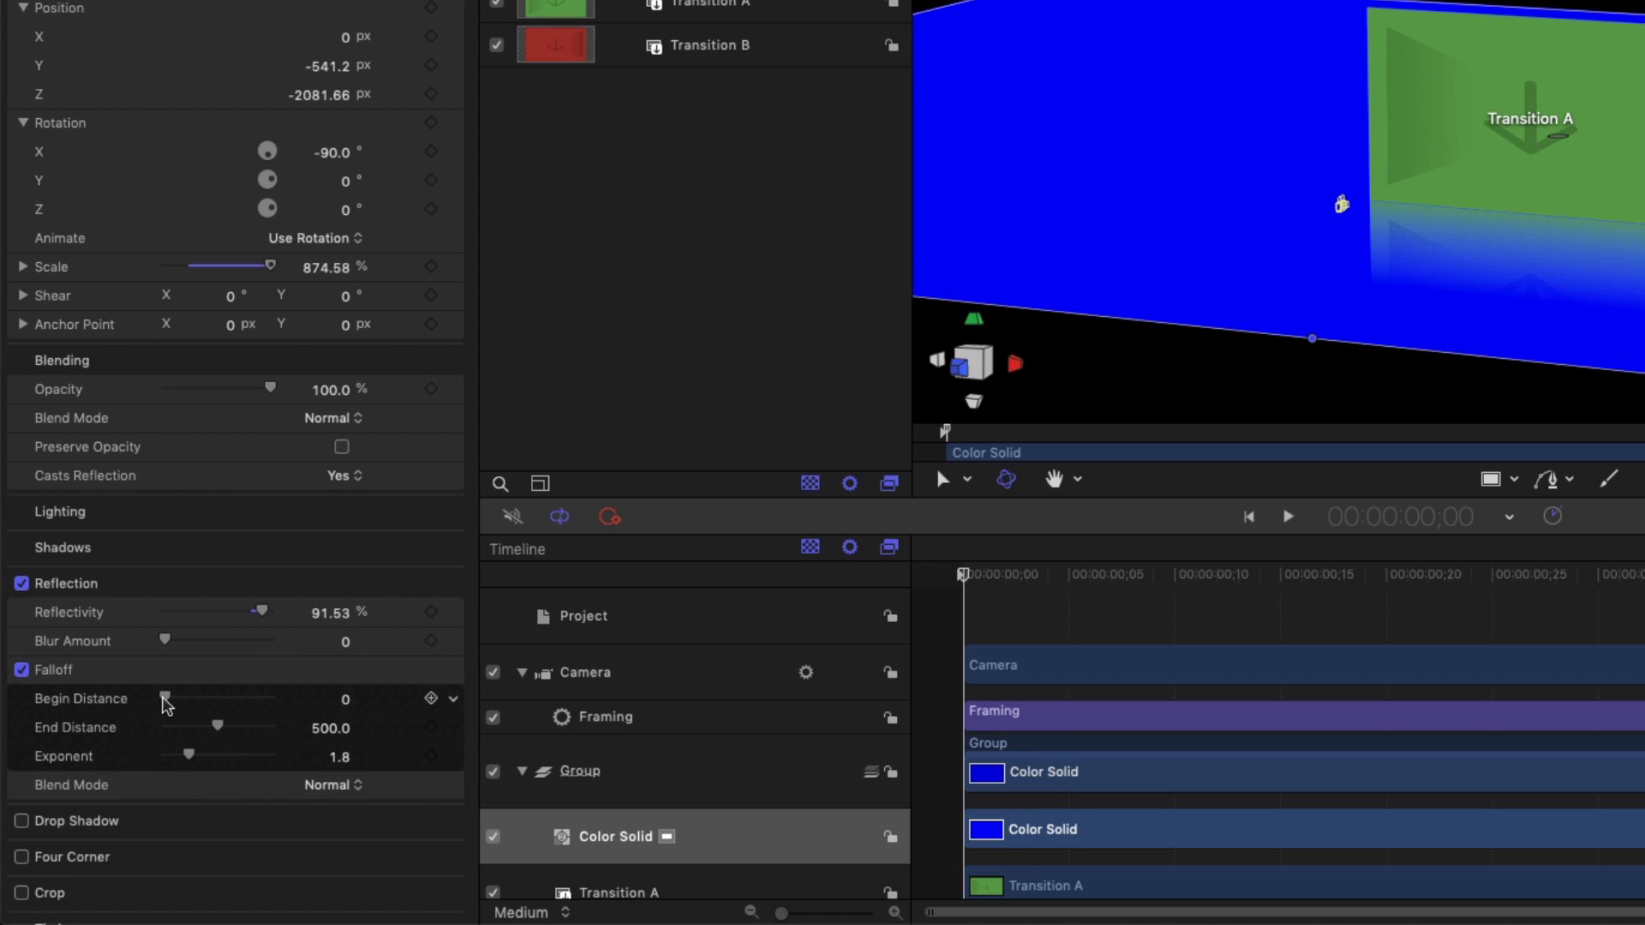
mouse_move(221, 735)
left_mouse_down()
mouse_move(246, 734)
mouse_move(219, 728)
mouse_move(206, 759)
mouse_move(228, 758)
mouse_move(185, 758)
mouse_move(217, 758)
mouse_move(202, 756)
left_mouse_up()
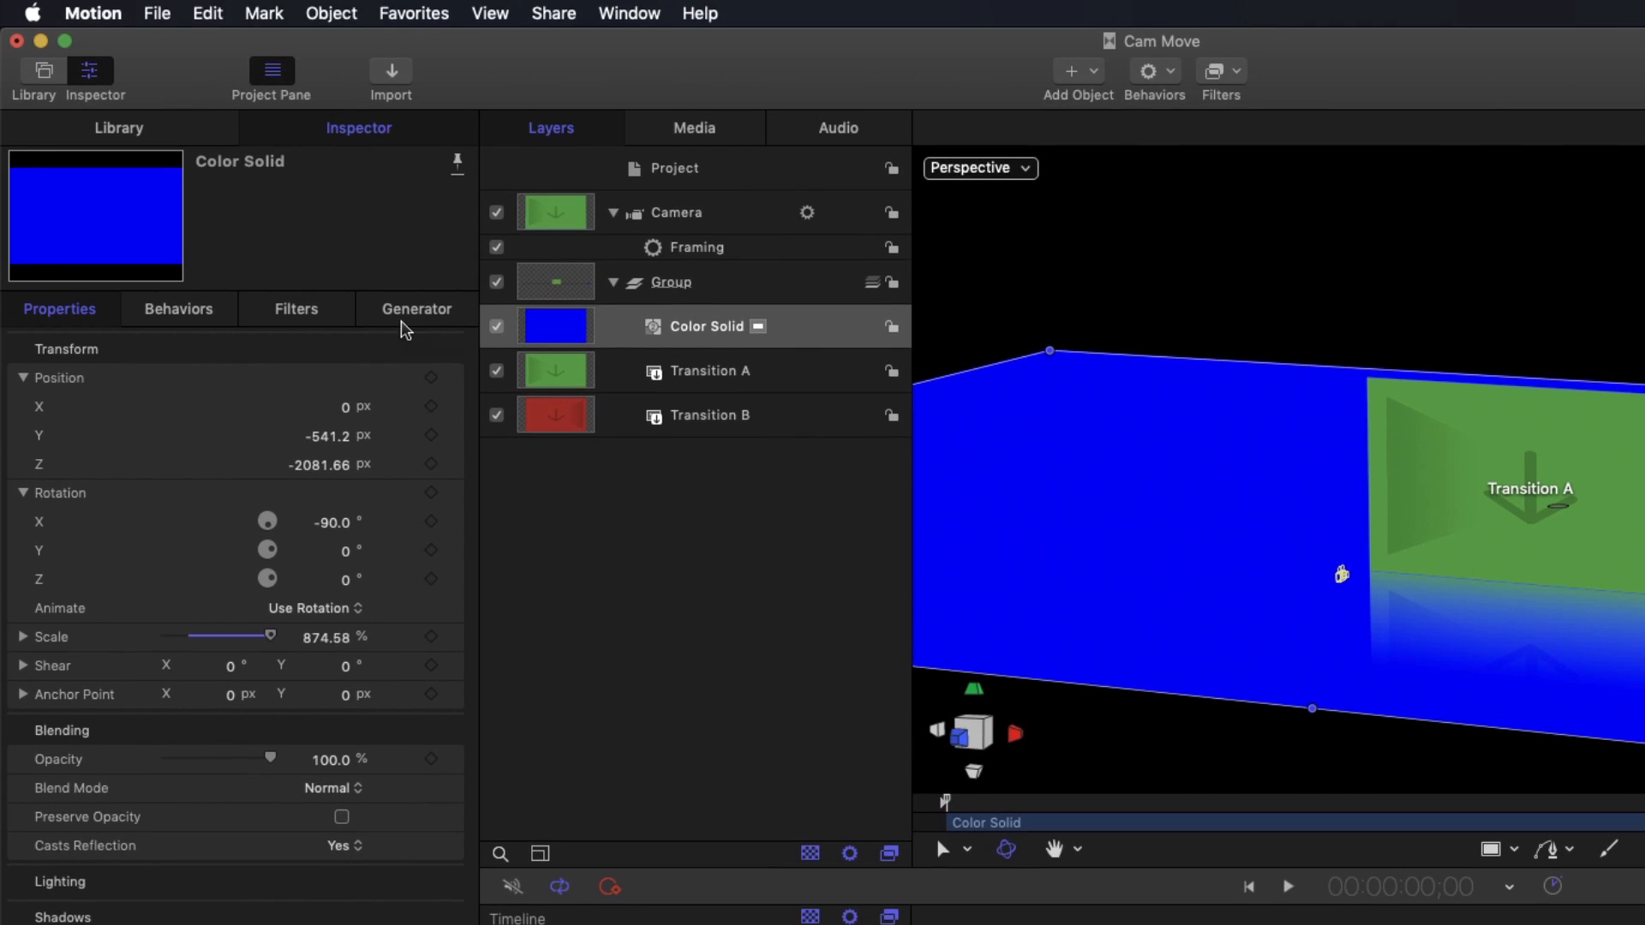
Step: Change the Color Solid's color to black and deselect it
left_click(414, 311)
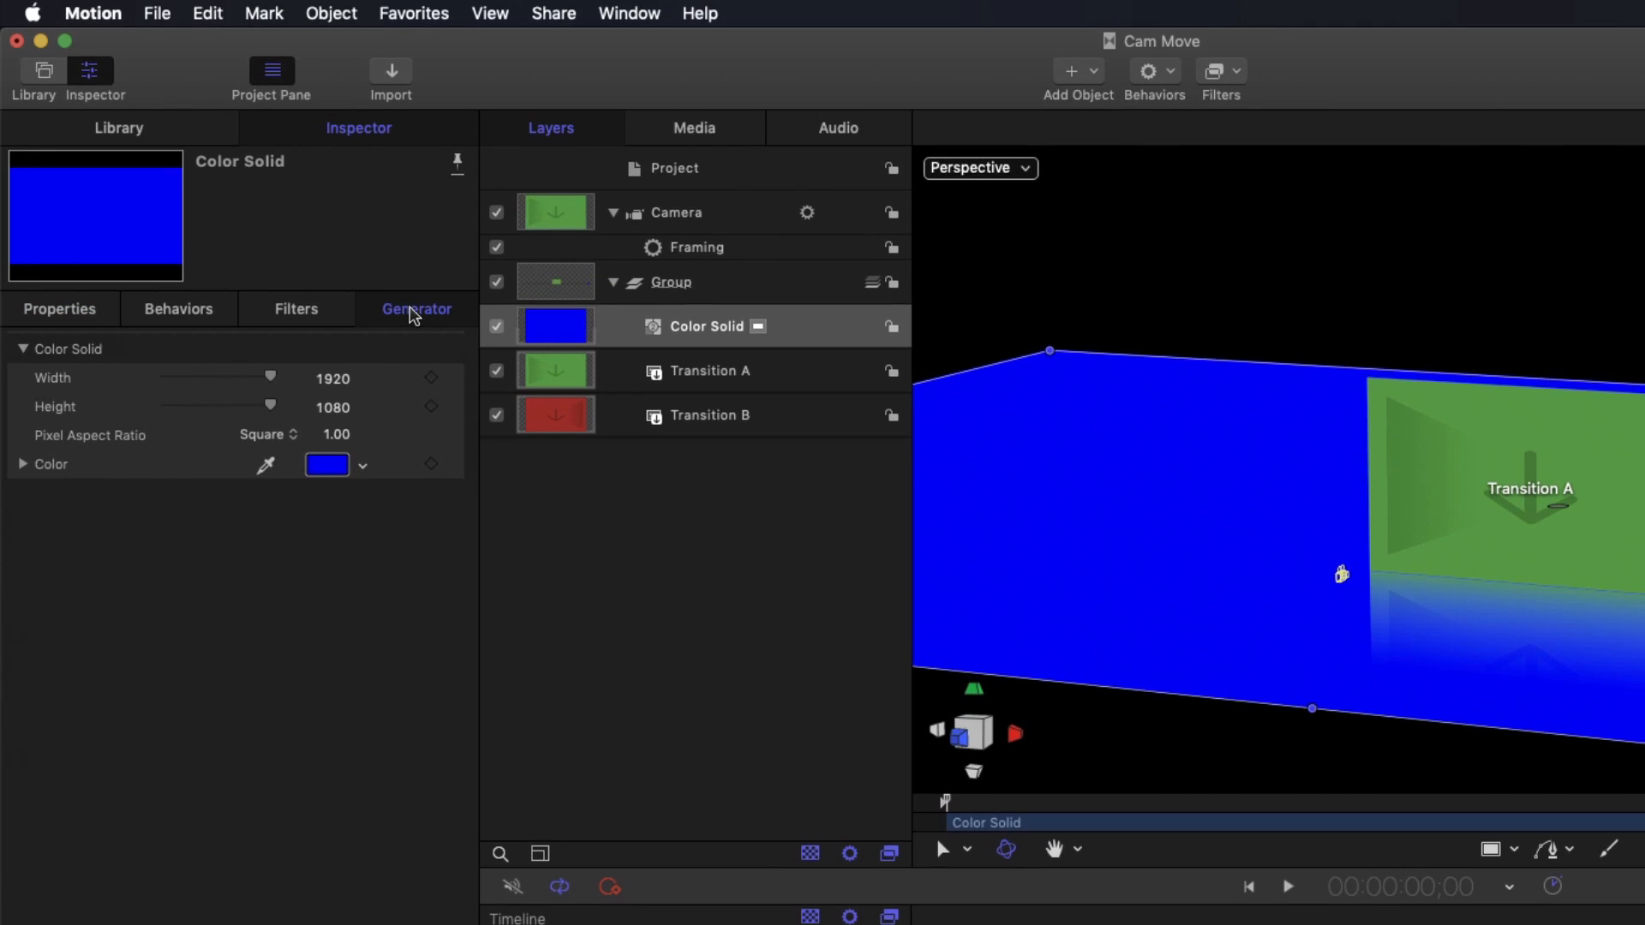
left_click(363, 466)
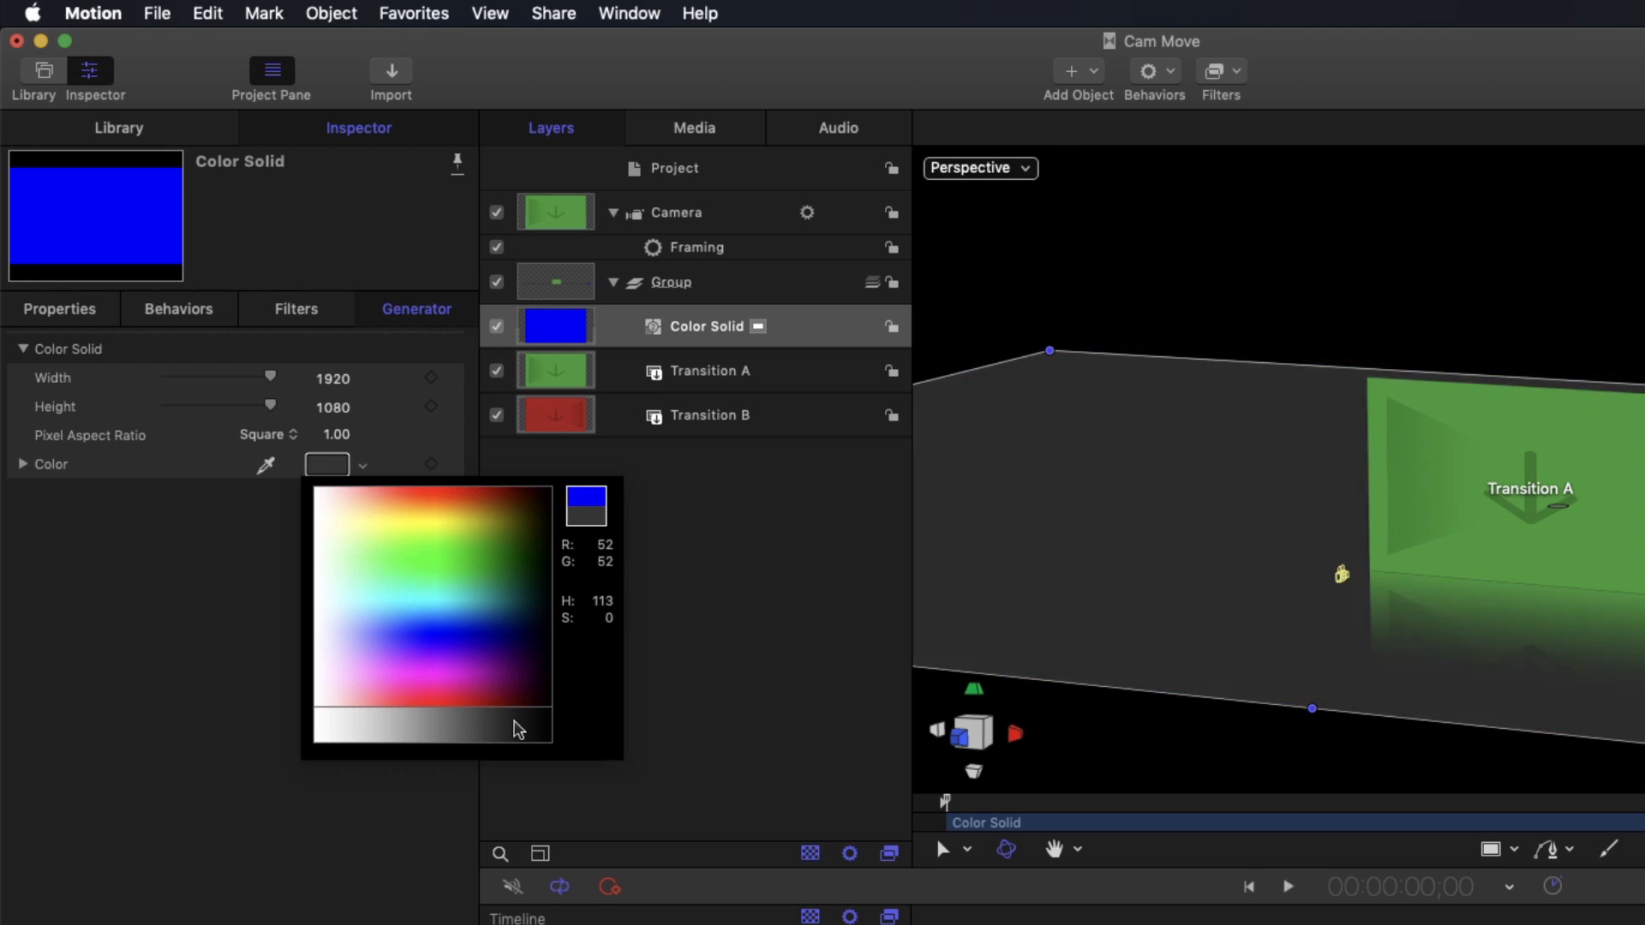
left_click(553, 731)
left_click(686, 657)
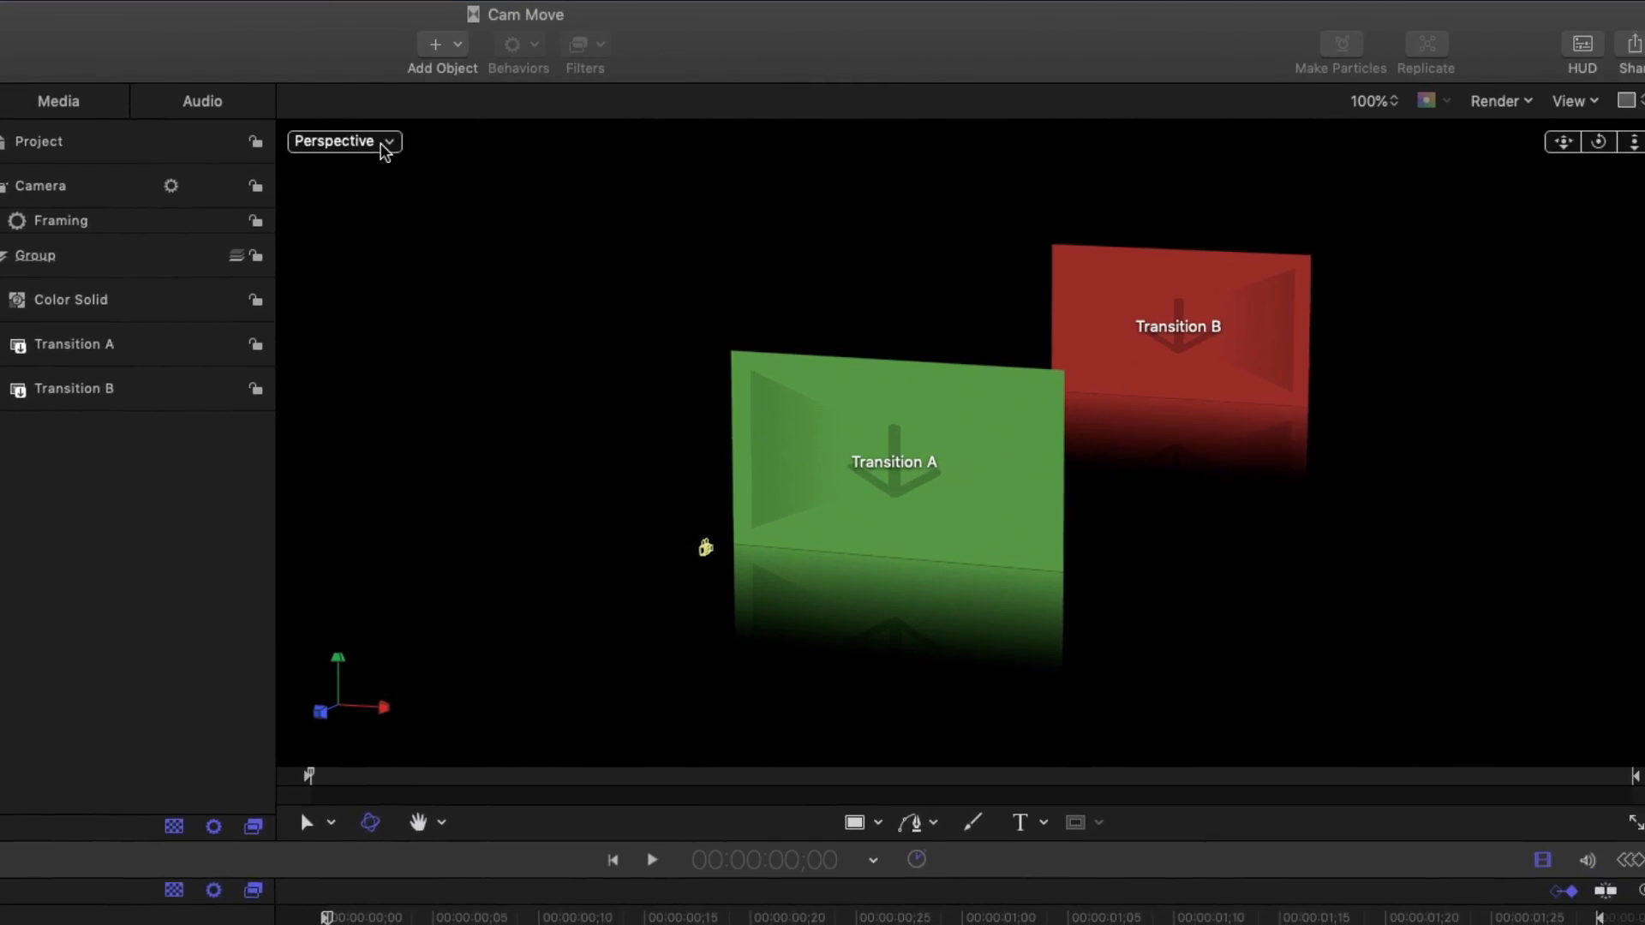
Step: Switch to the Active Camera view, play the transition, and scrub through it to check the reflections on the black floor
left_click(1019, 168)
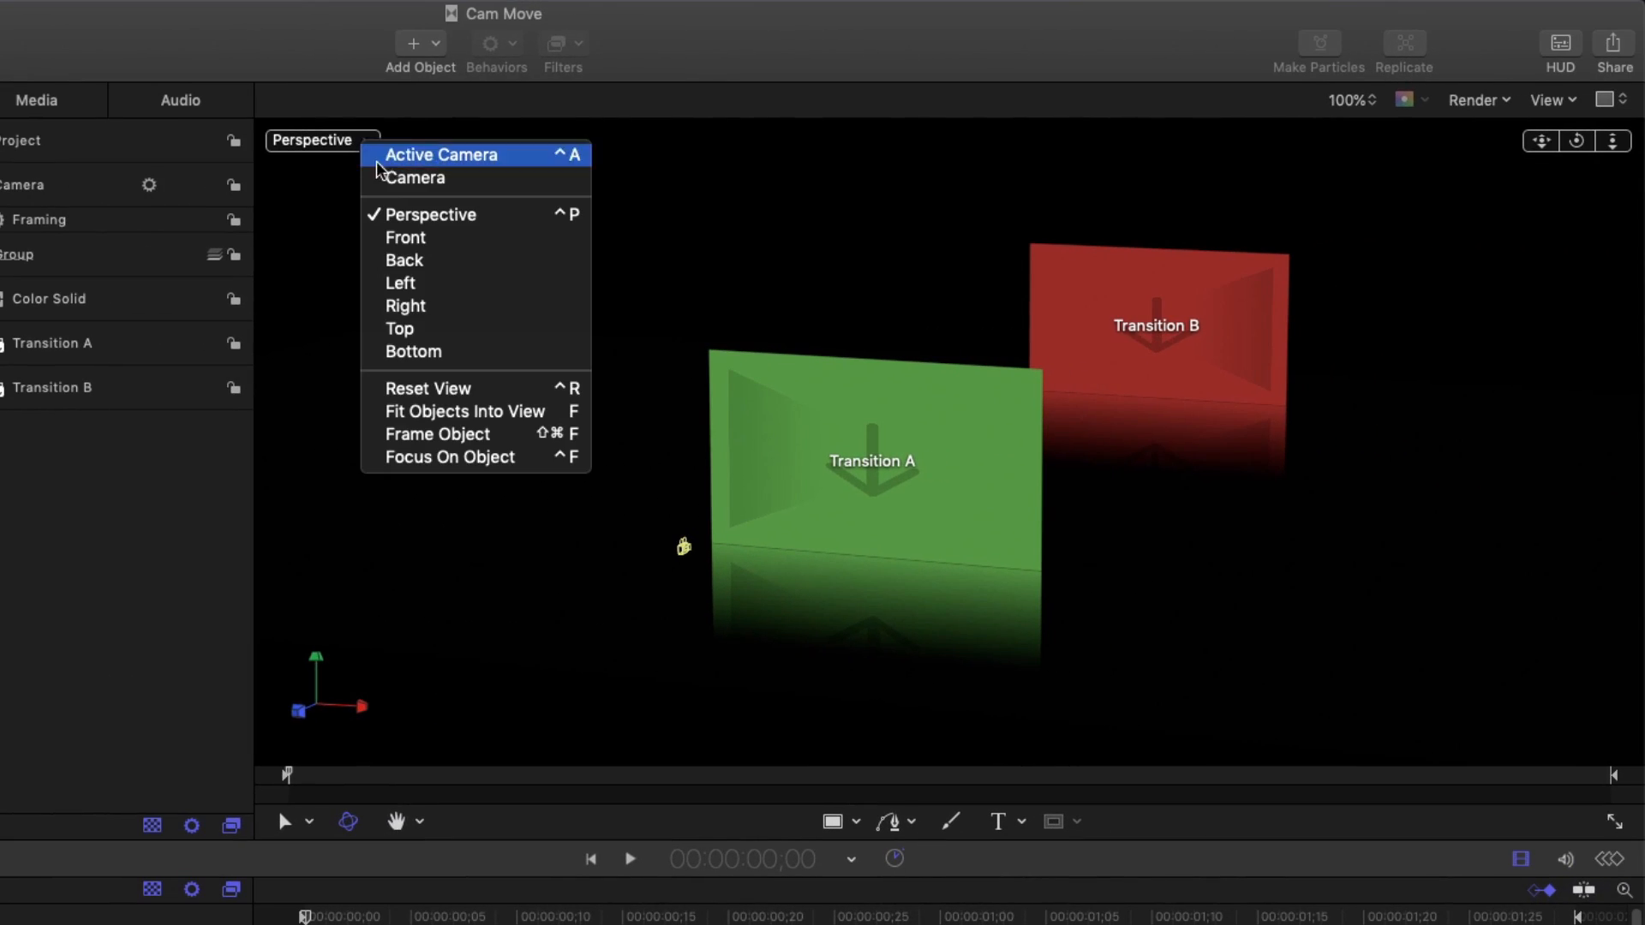
left_click(379, 163)
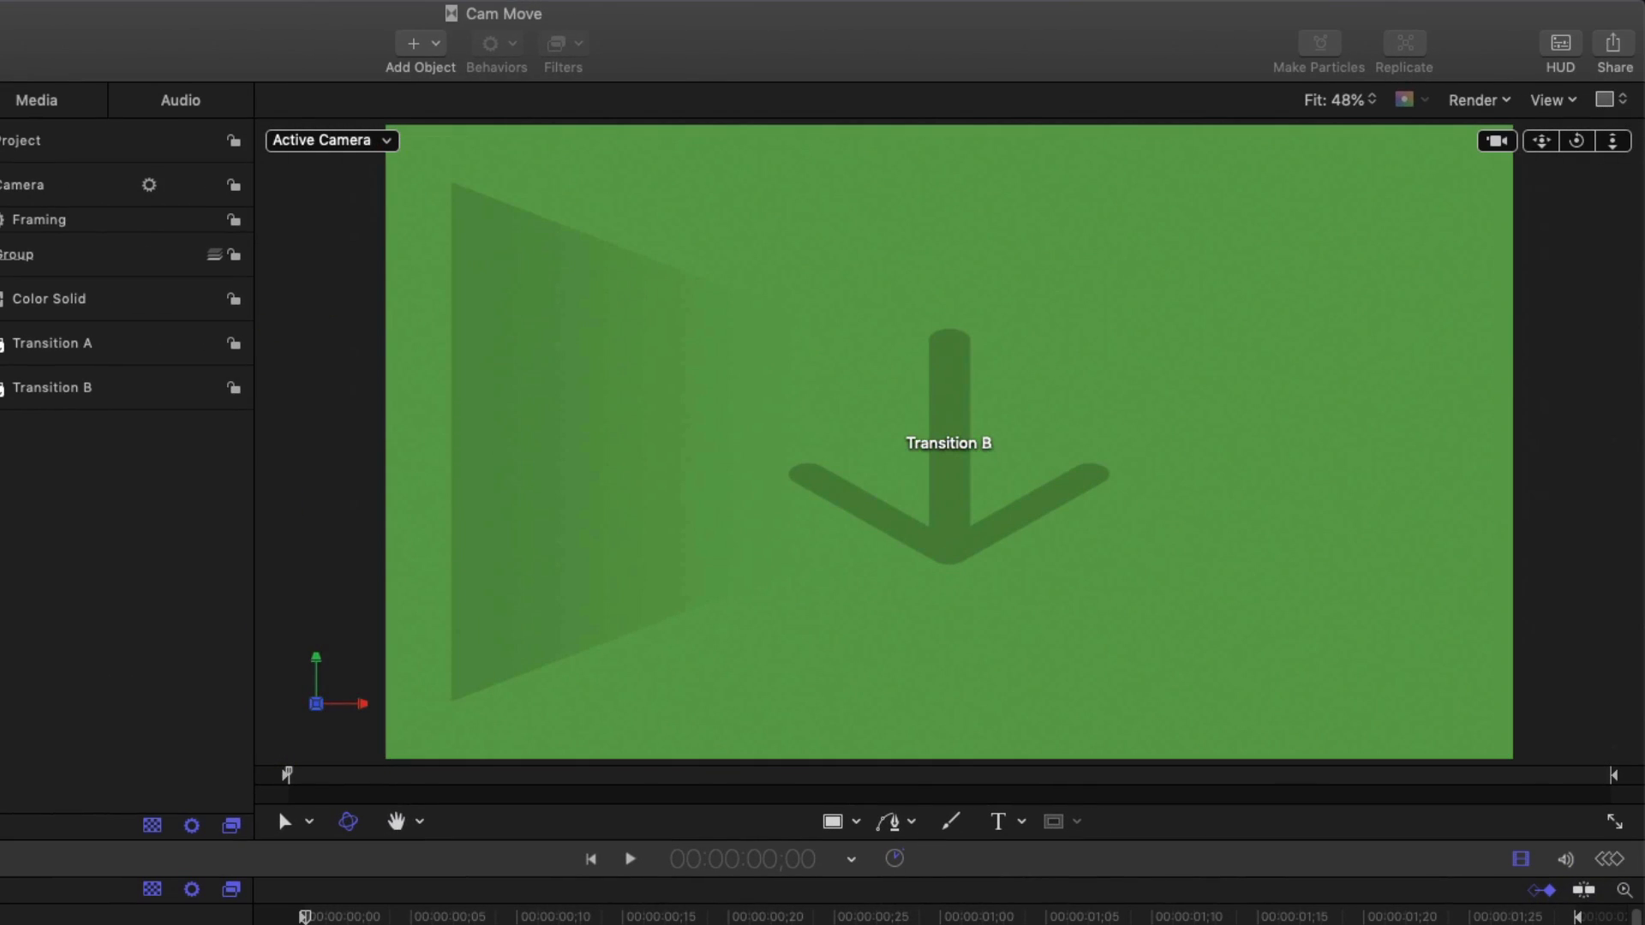
key("space")
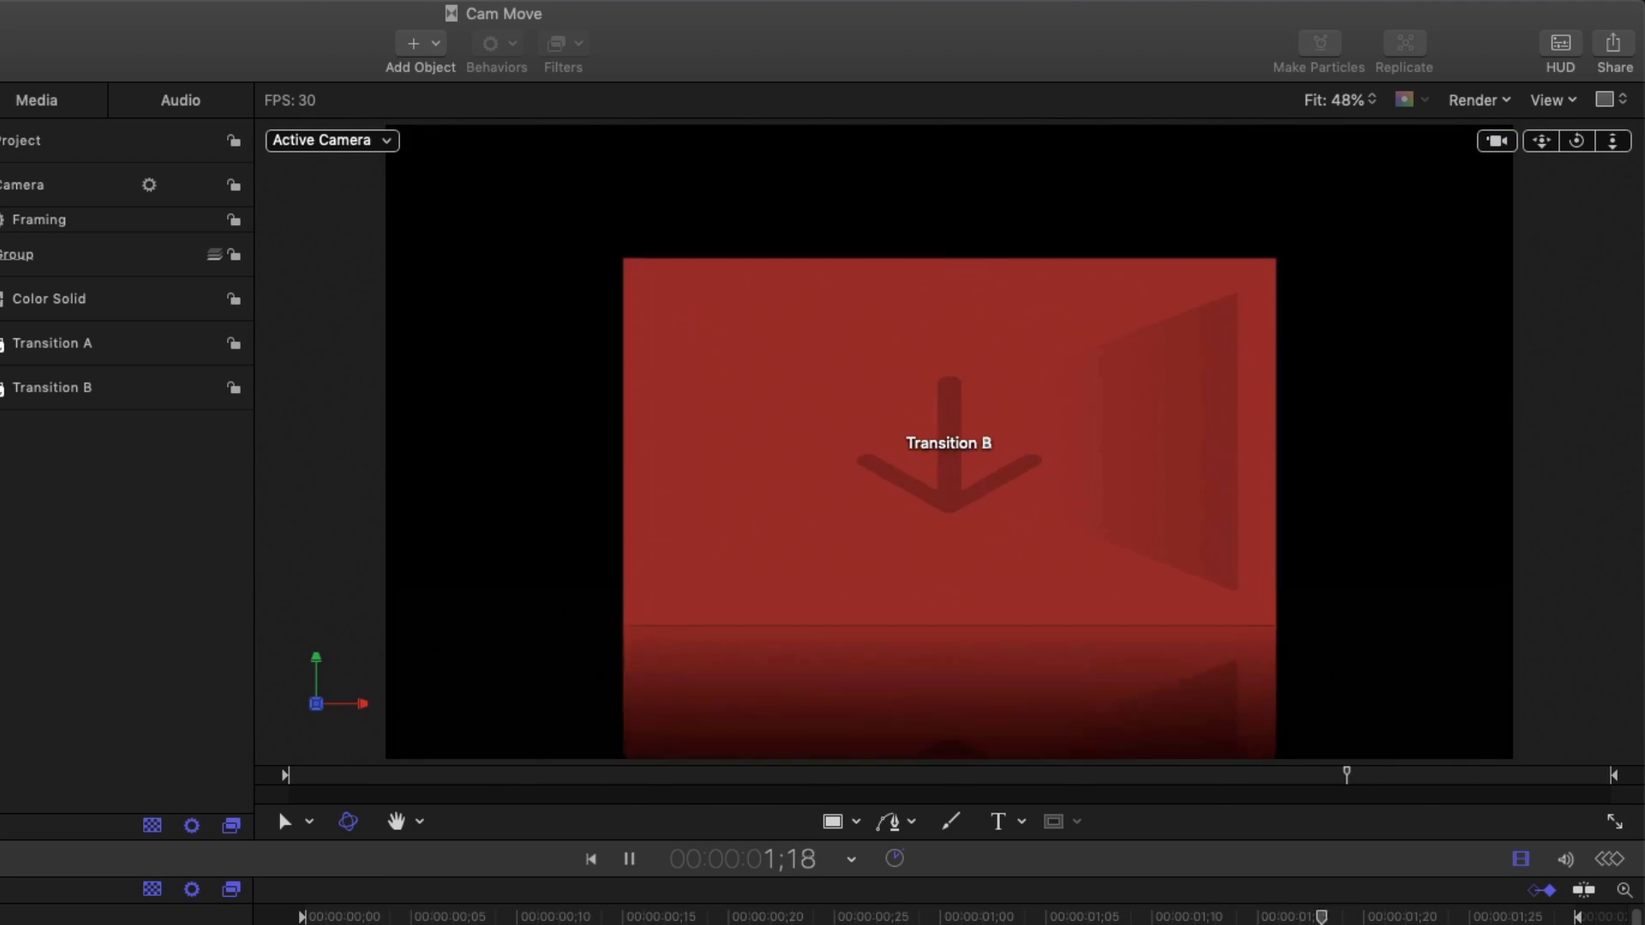
left_click(412, 775)
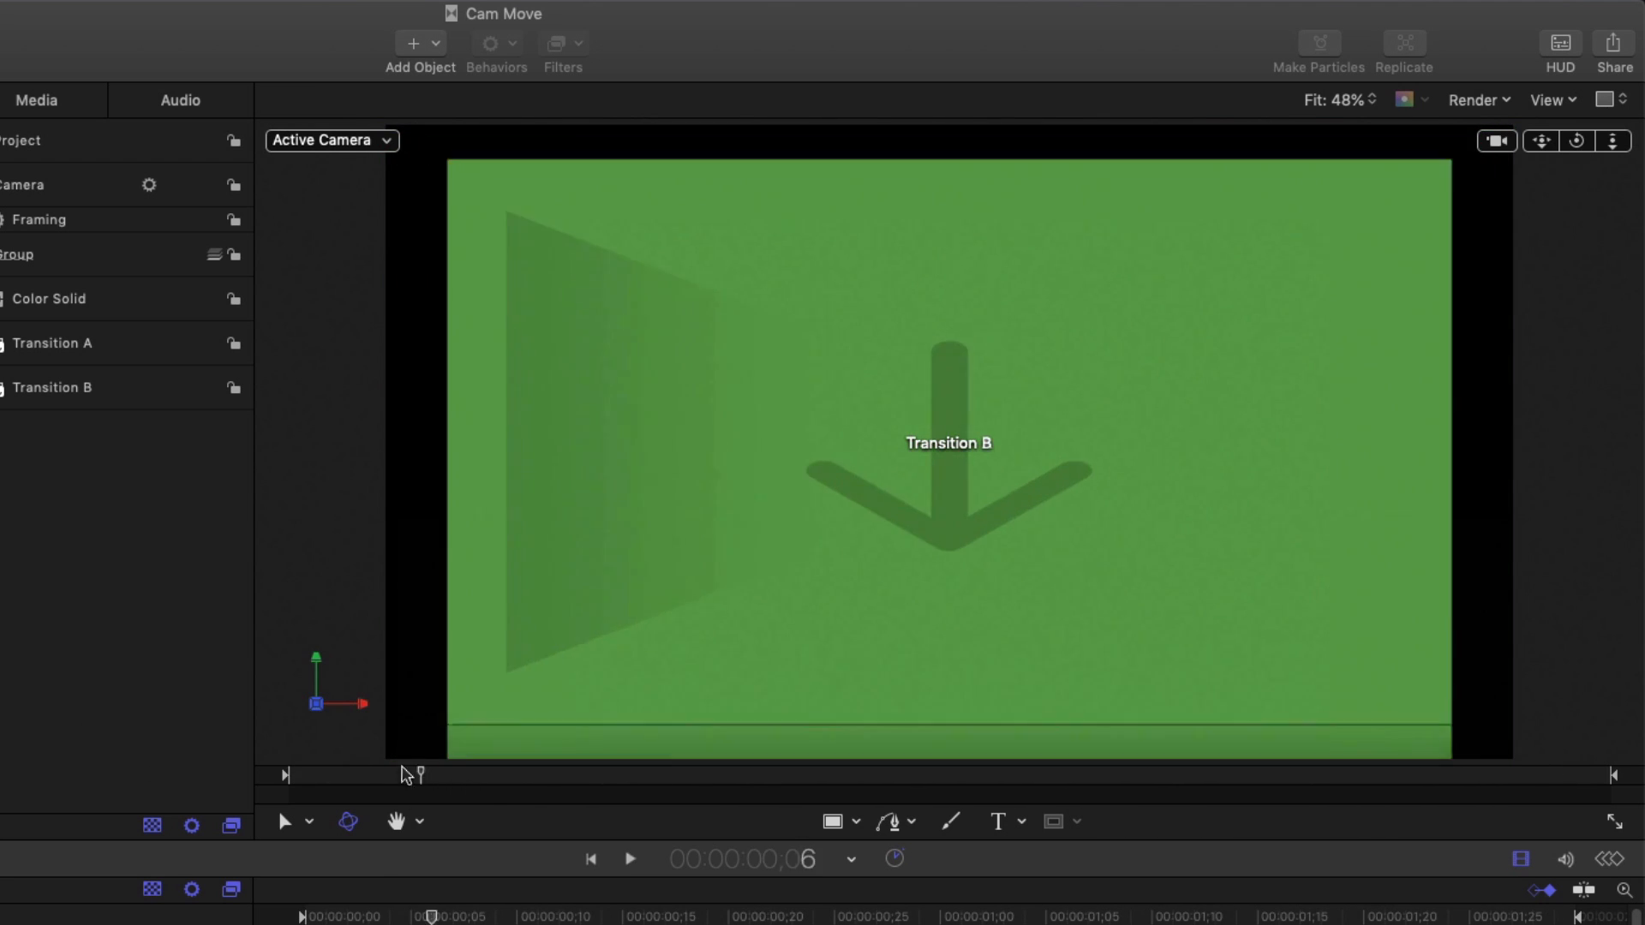
left_click_drag(403, 775, 703, 769)
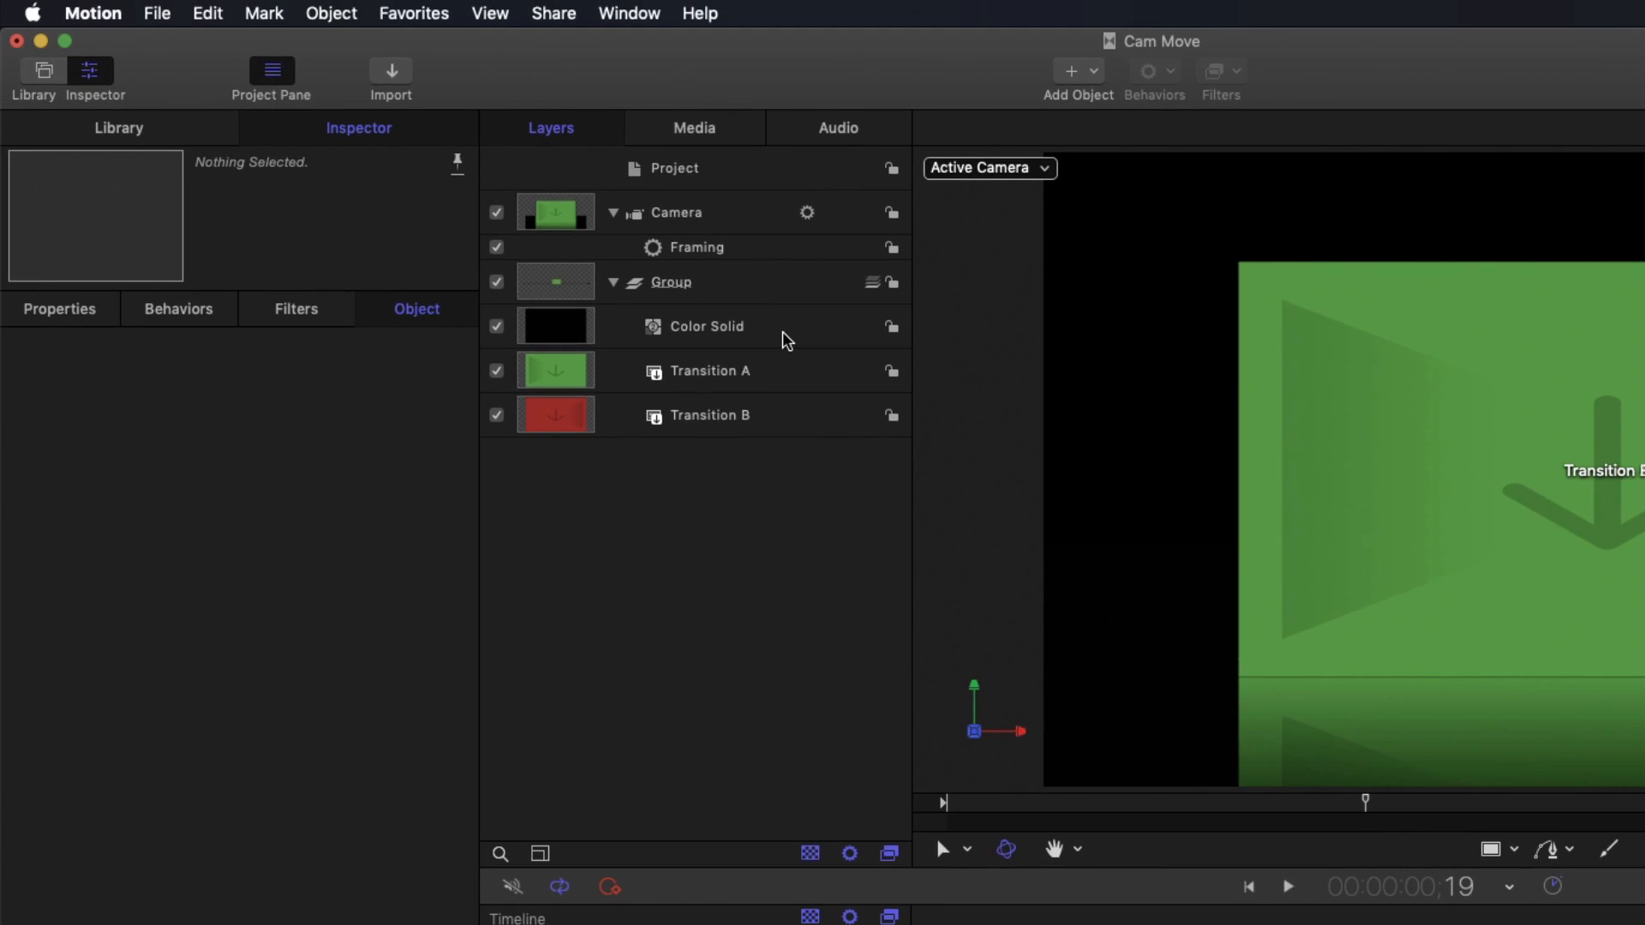
Step: Set the Color Solid's color to white and scrub through the transition to check the floor
left_click(129, 311)
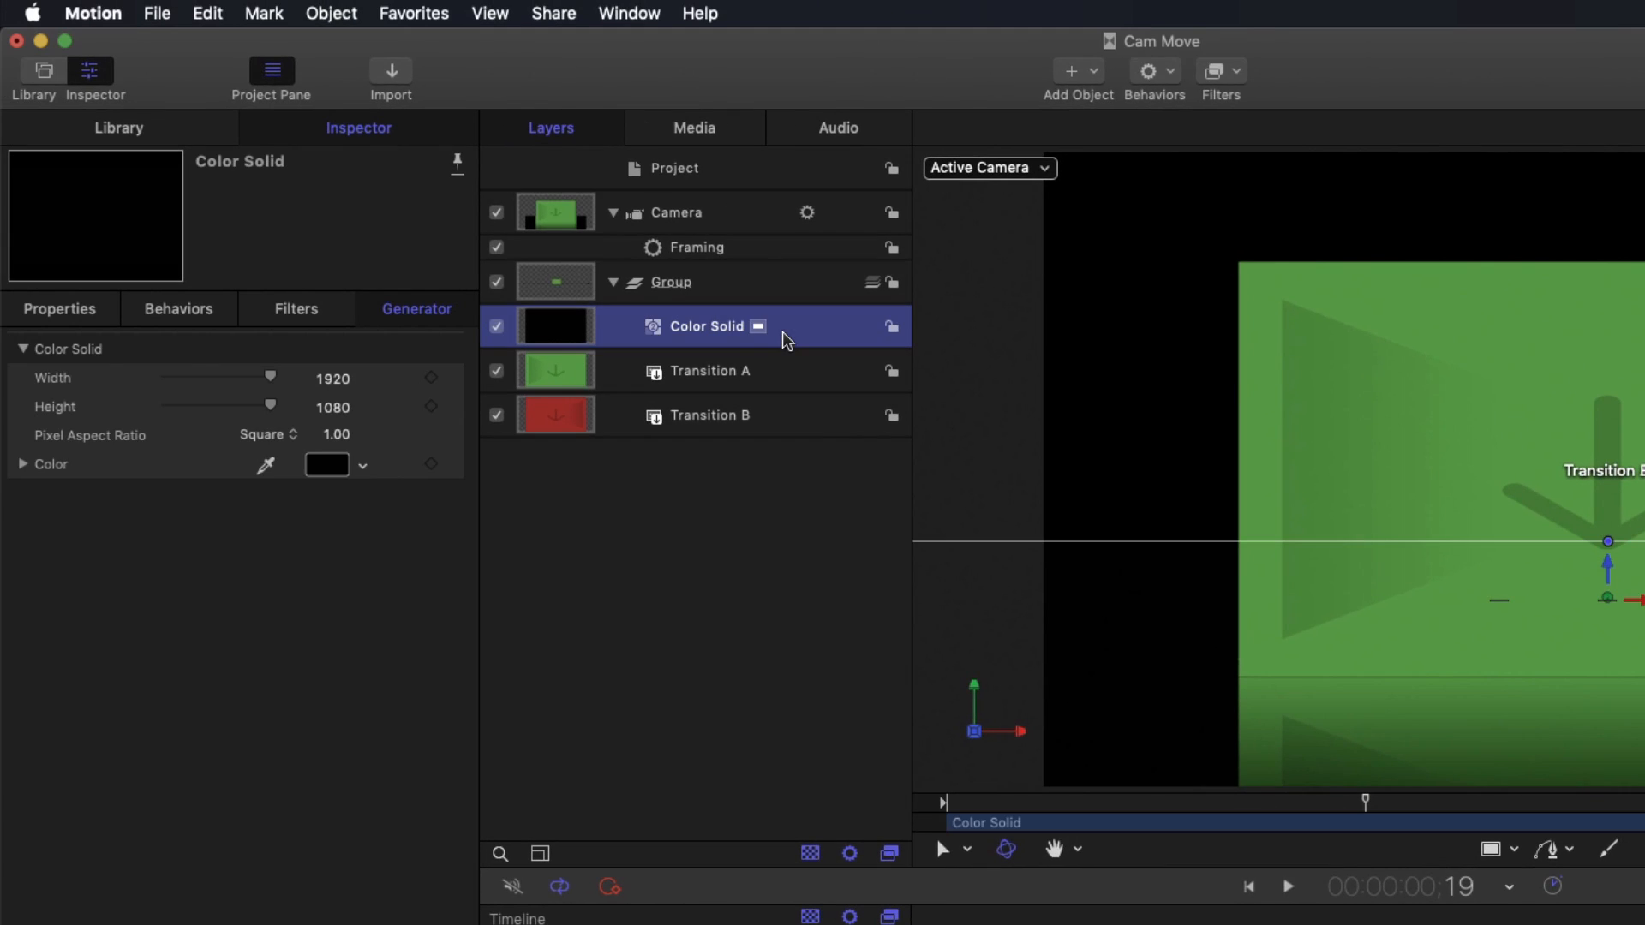
left_click(363, 467)
left_click_drag(326, 495, 323, 727)
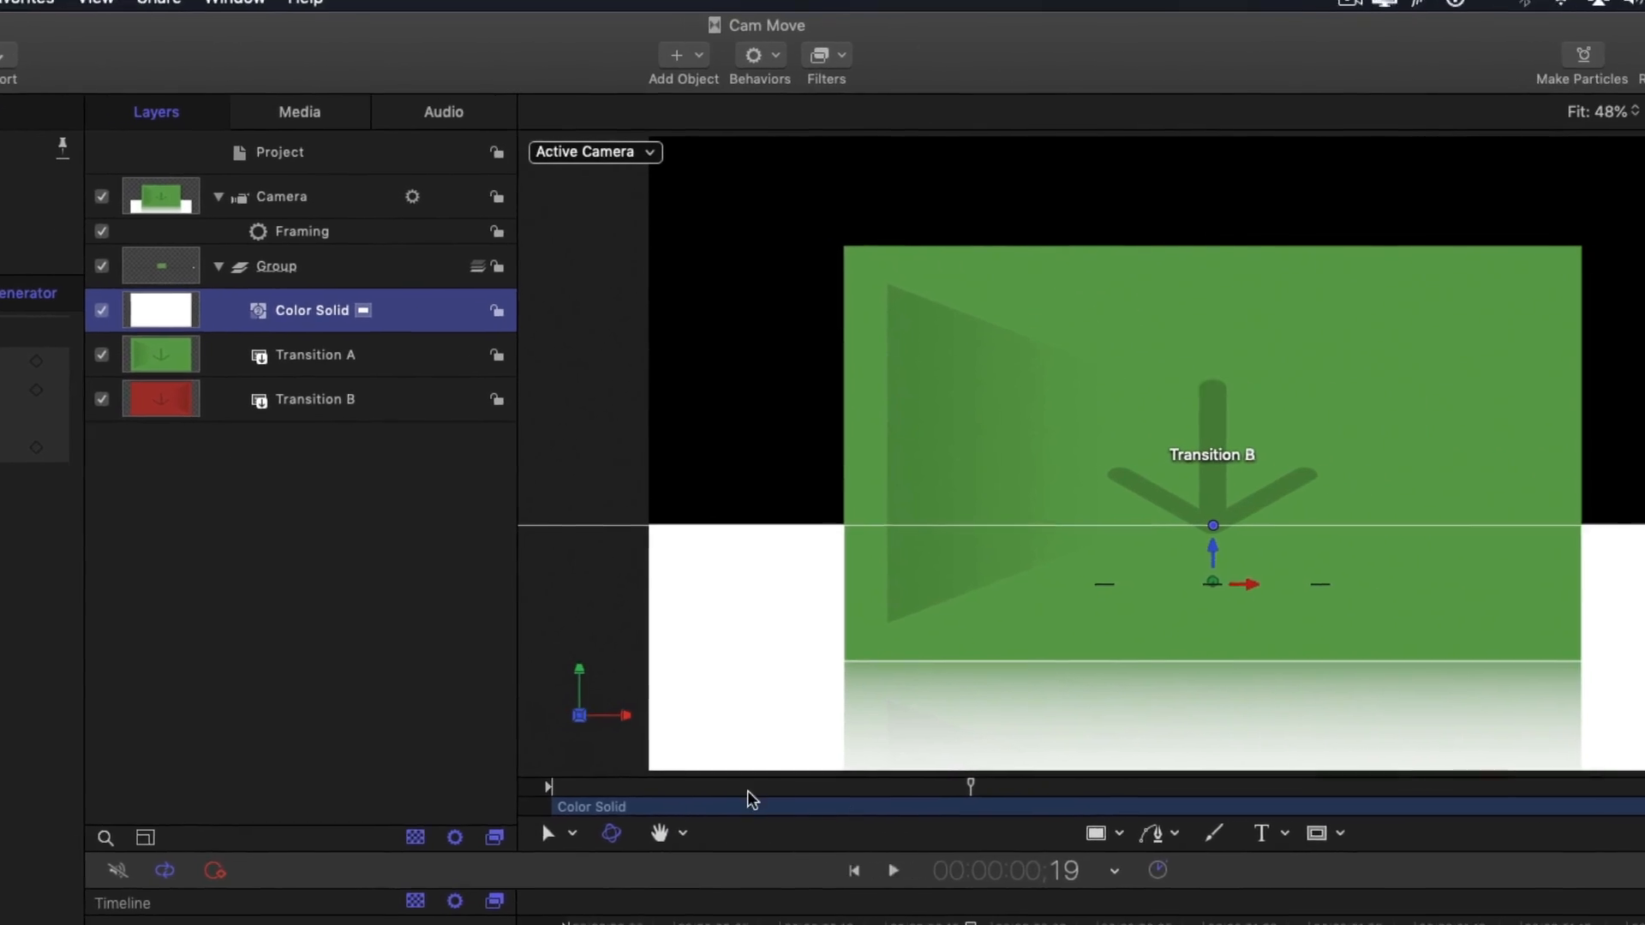
left_click(1131, 803)
left_click_drag(471, 777, 795, 776)
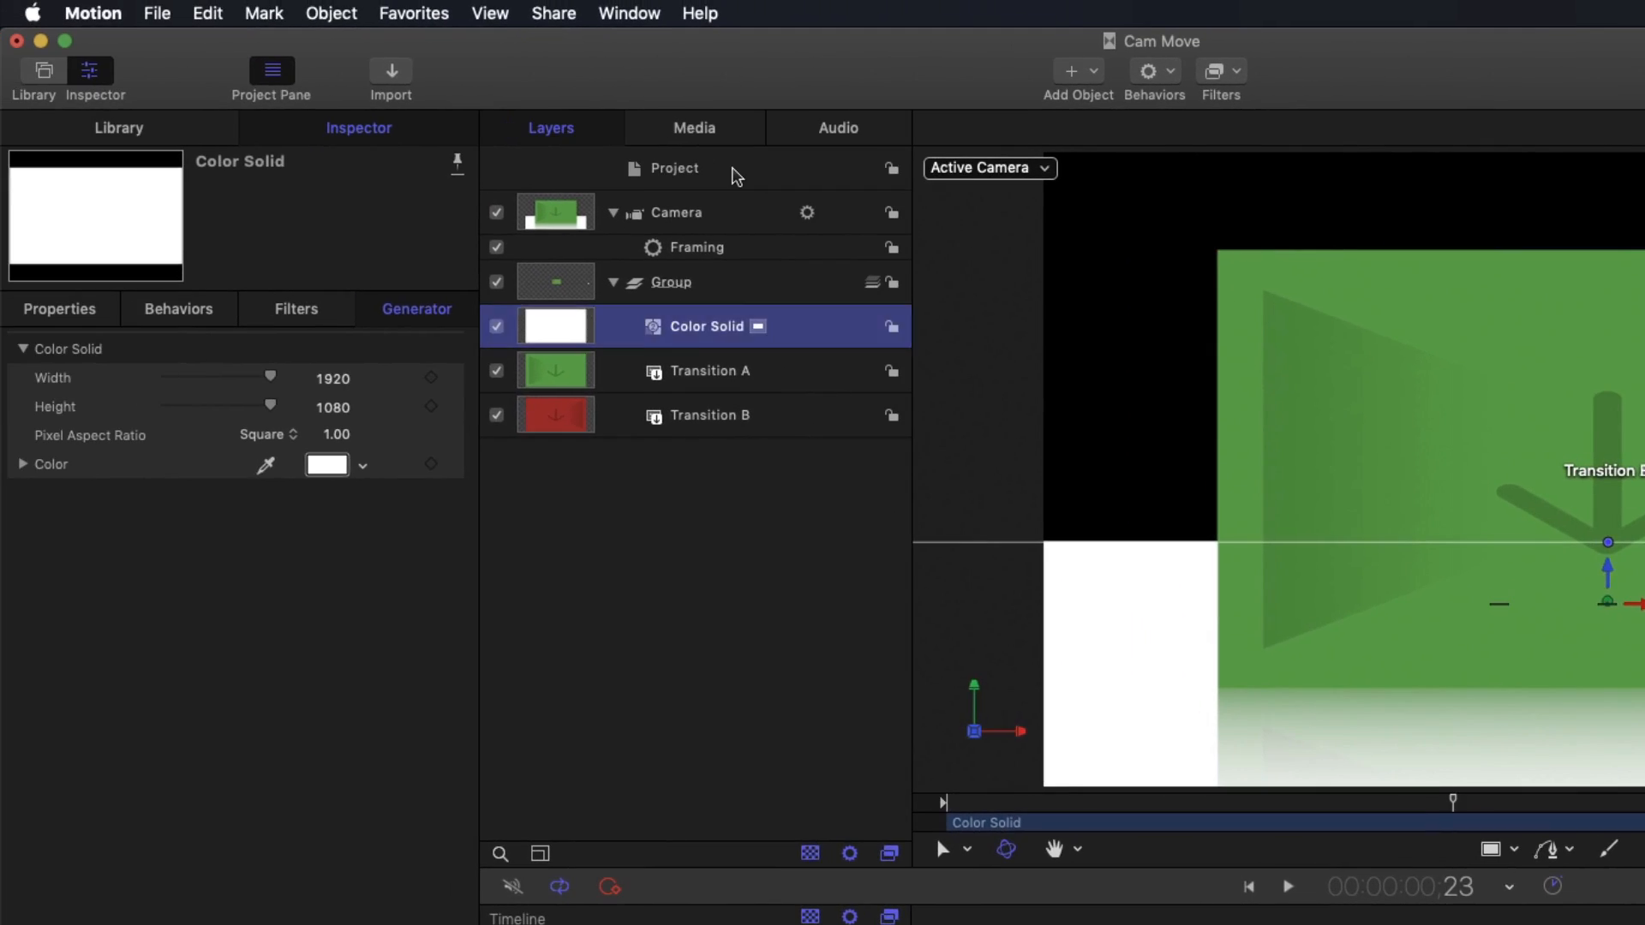
Step: Set the project's Background Color to white by sampling the floor with the eyedropper, and set its Background to Solid
left_click(76, 143)
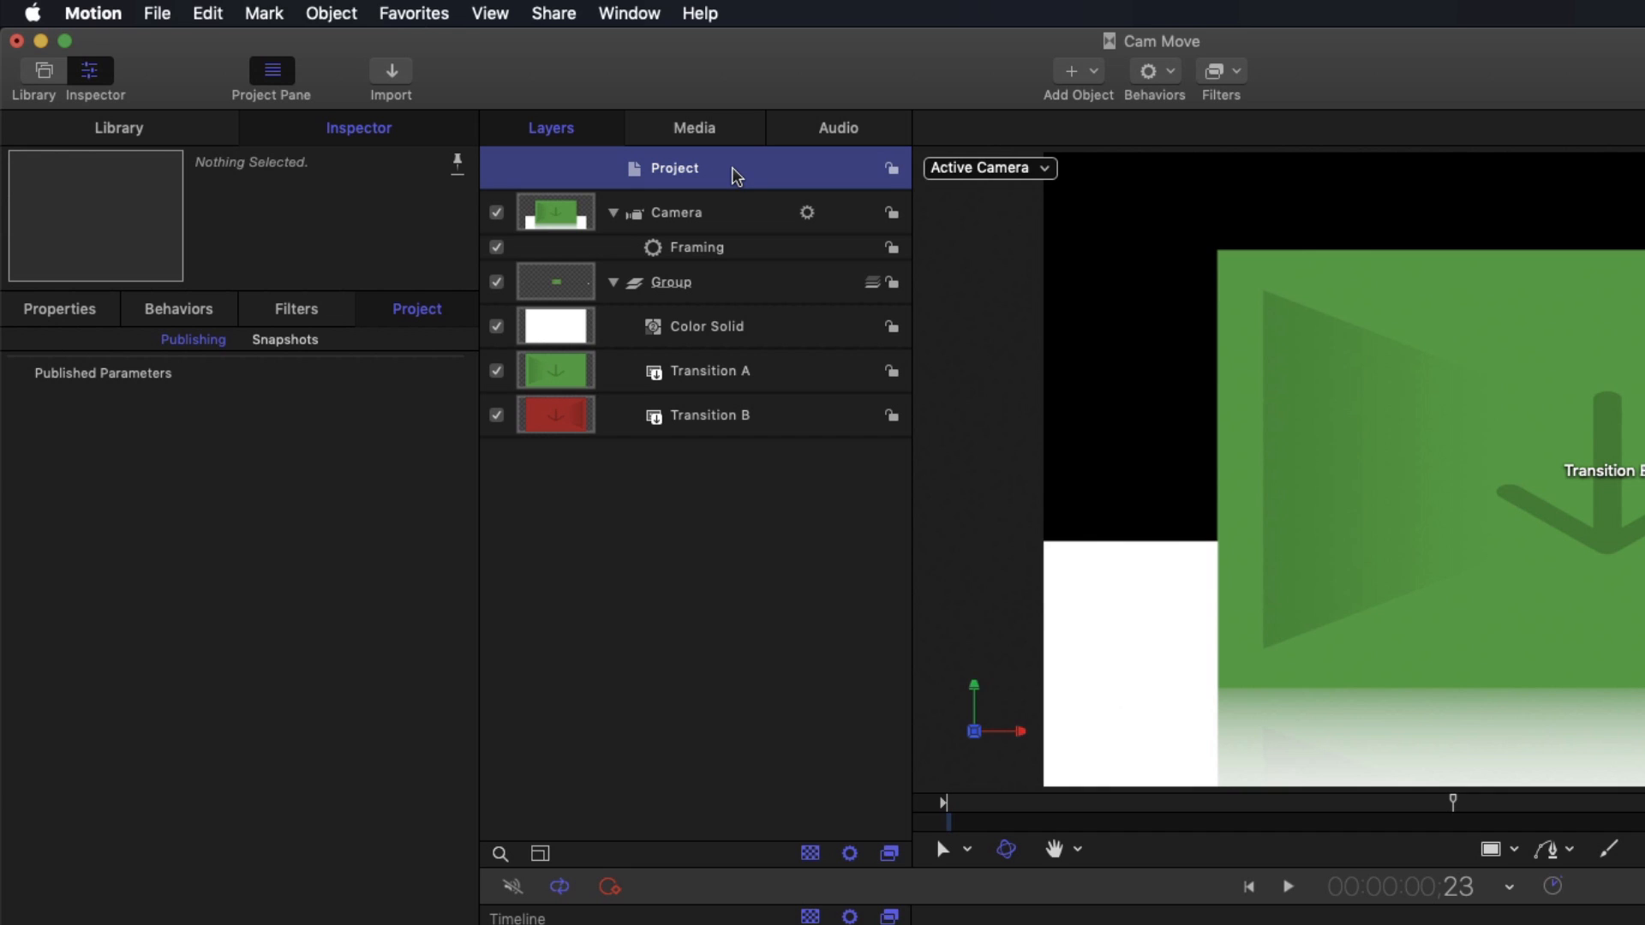
left_click(66, 313)
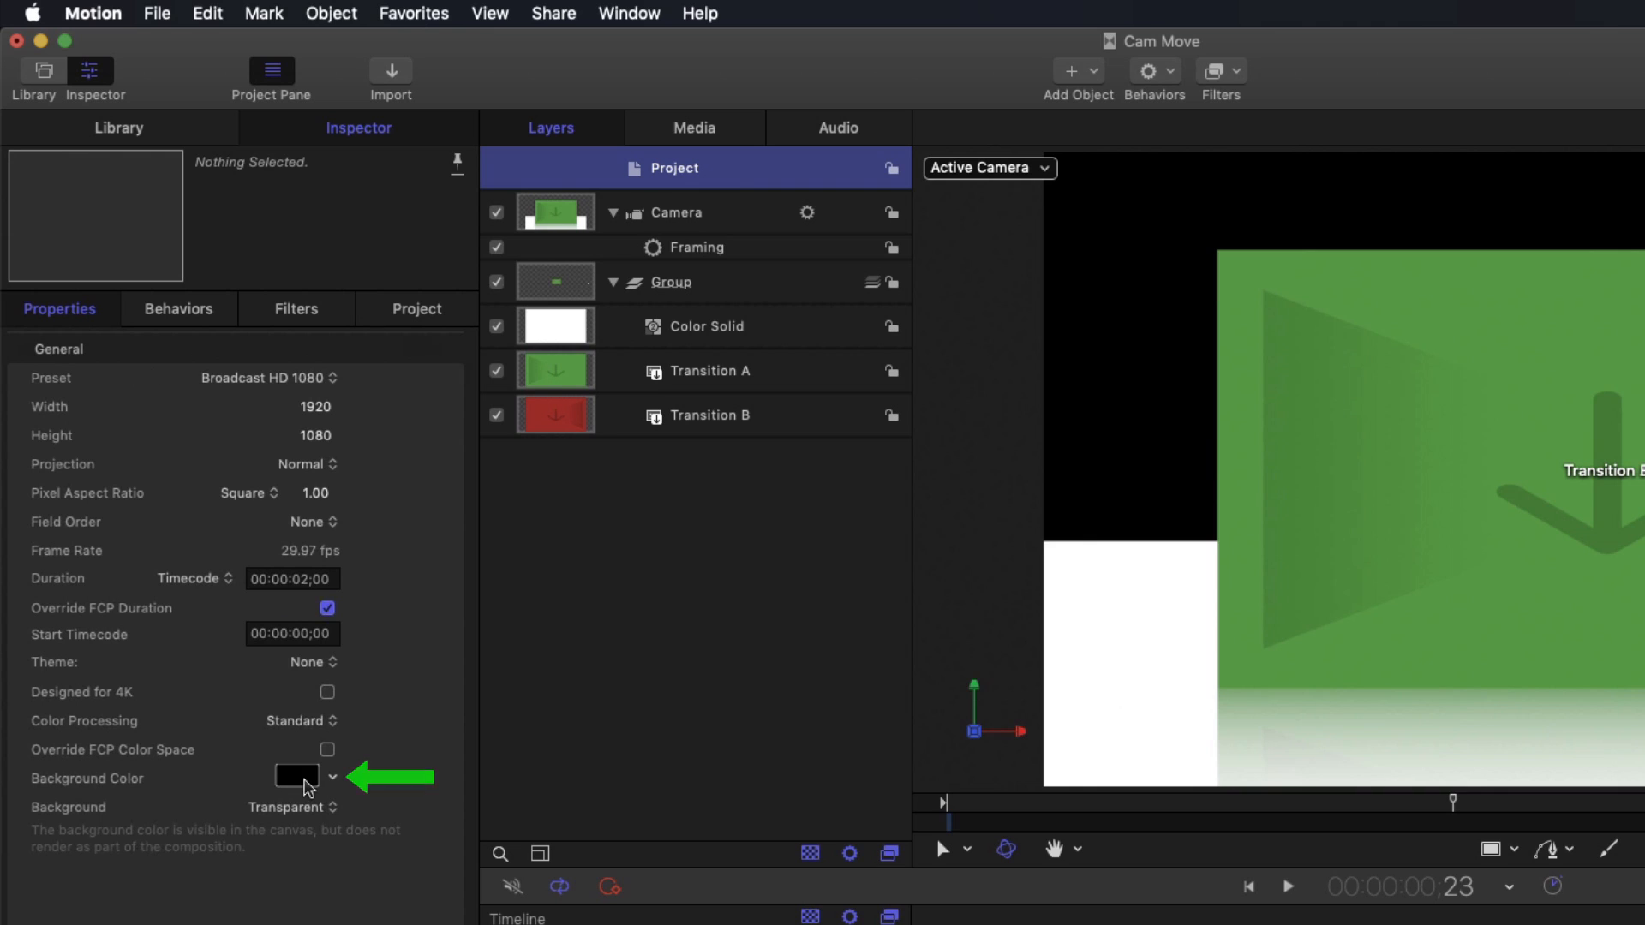
left_click(335, 780)
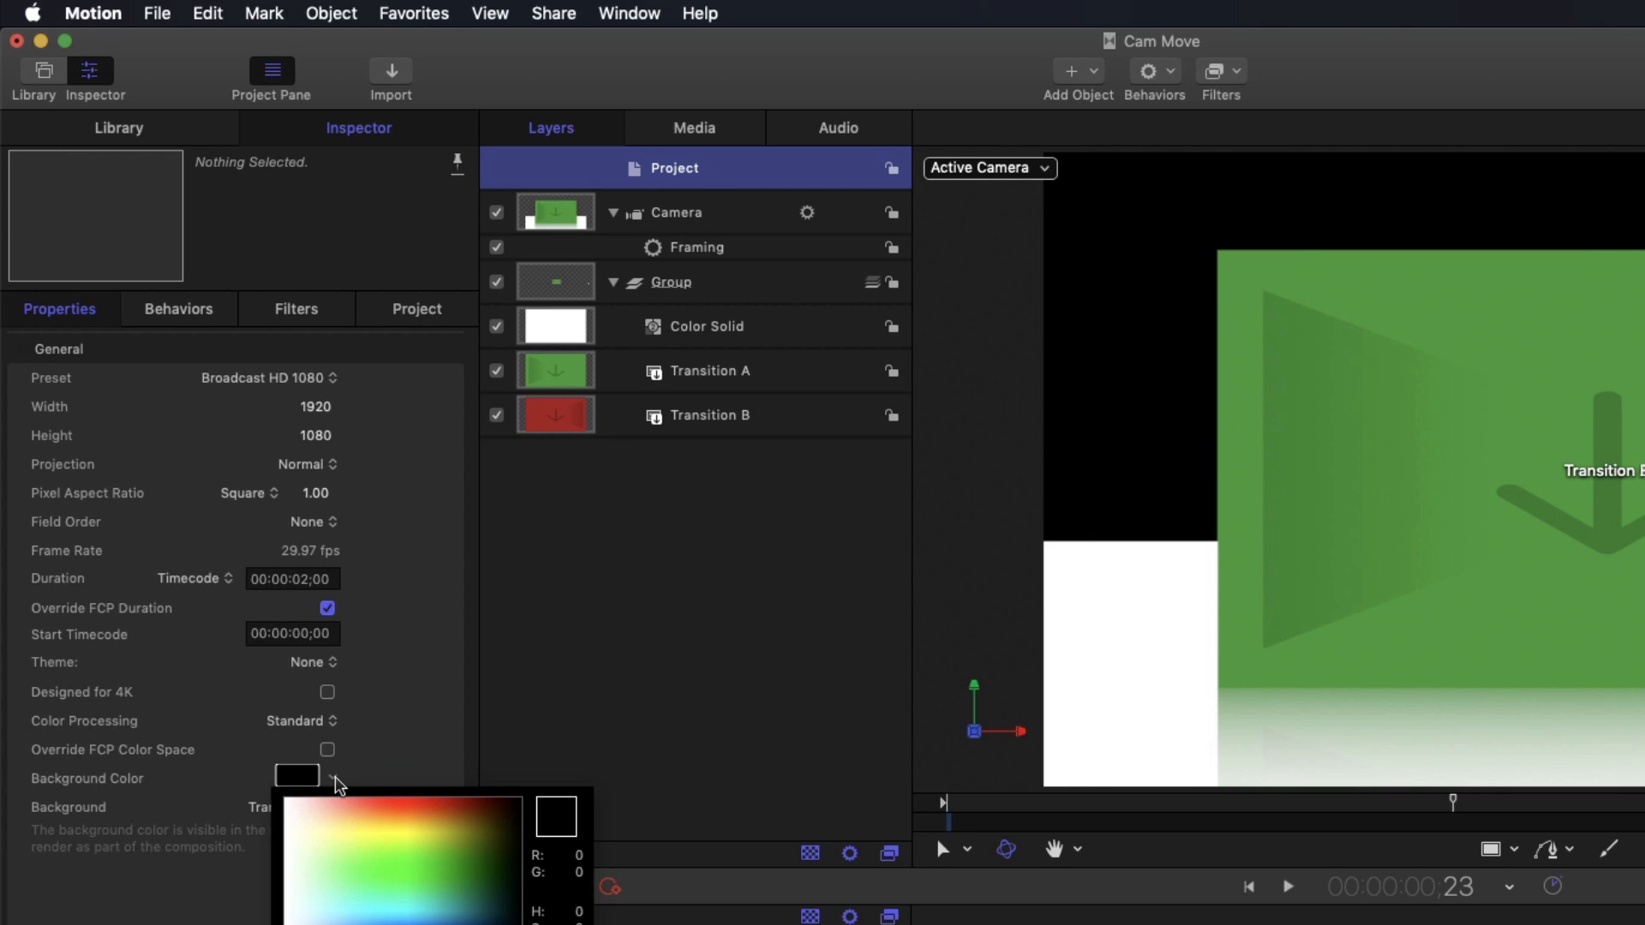
left_click(335, 780)
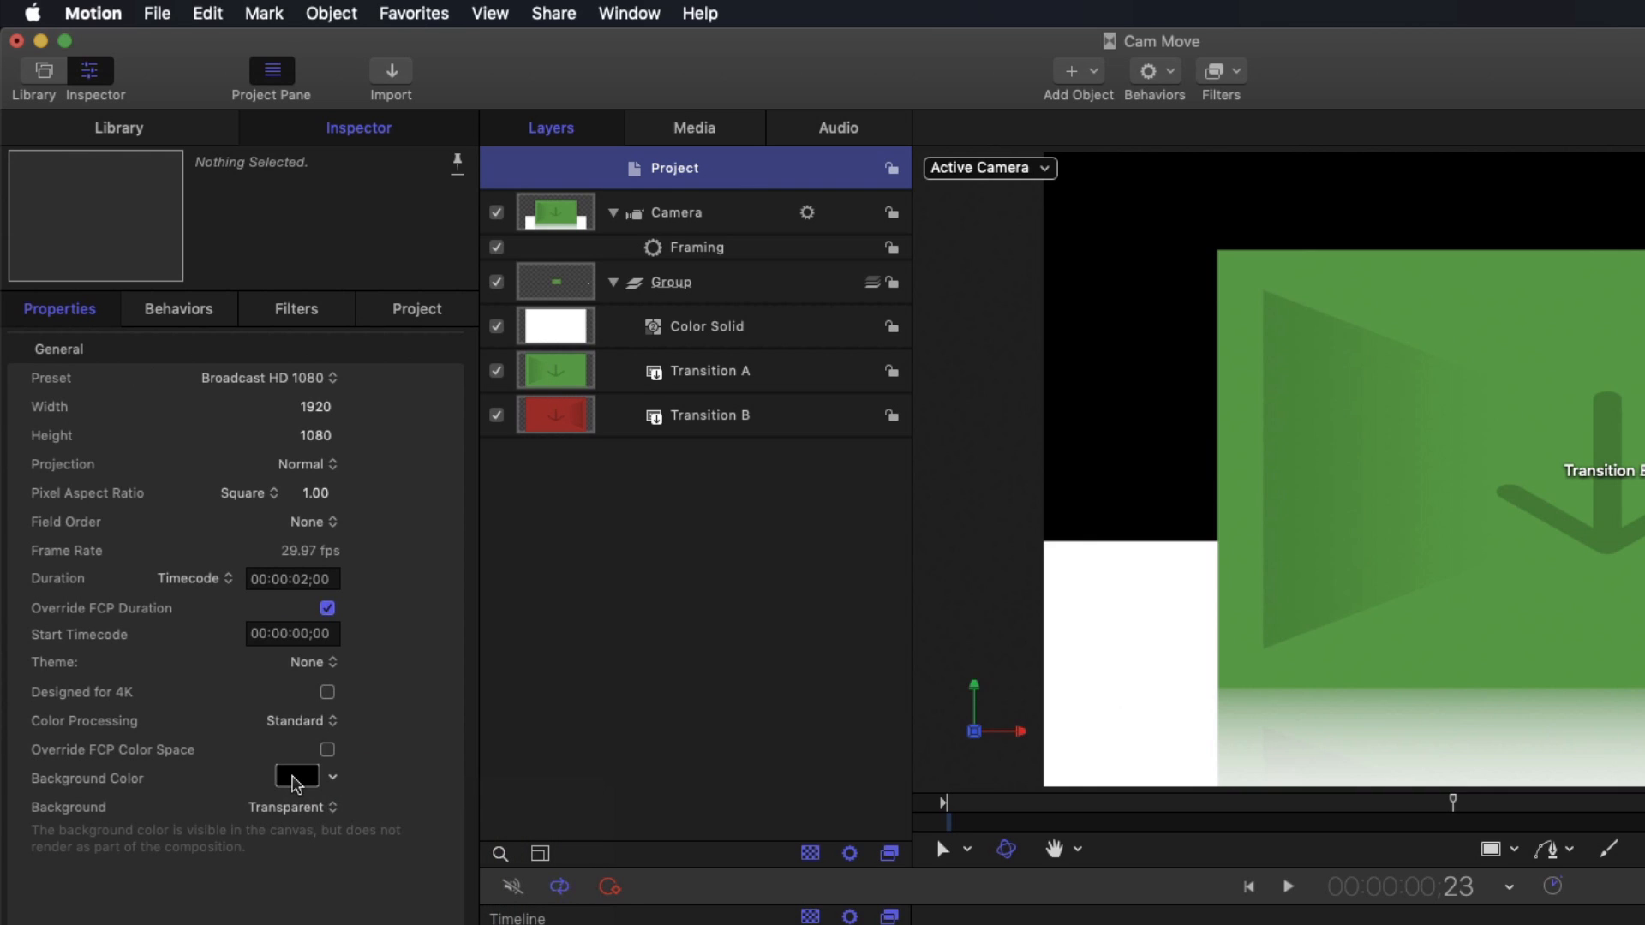
left_click(297, 777)
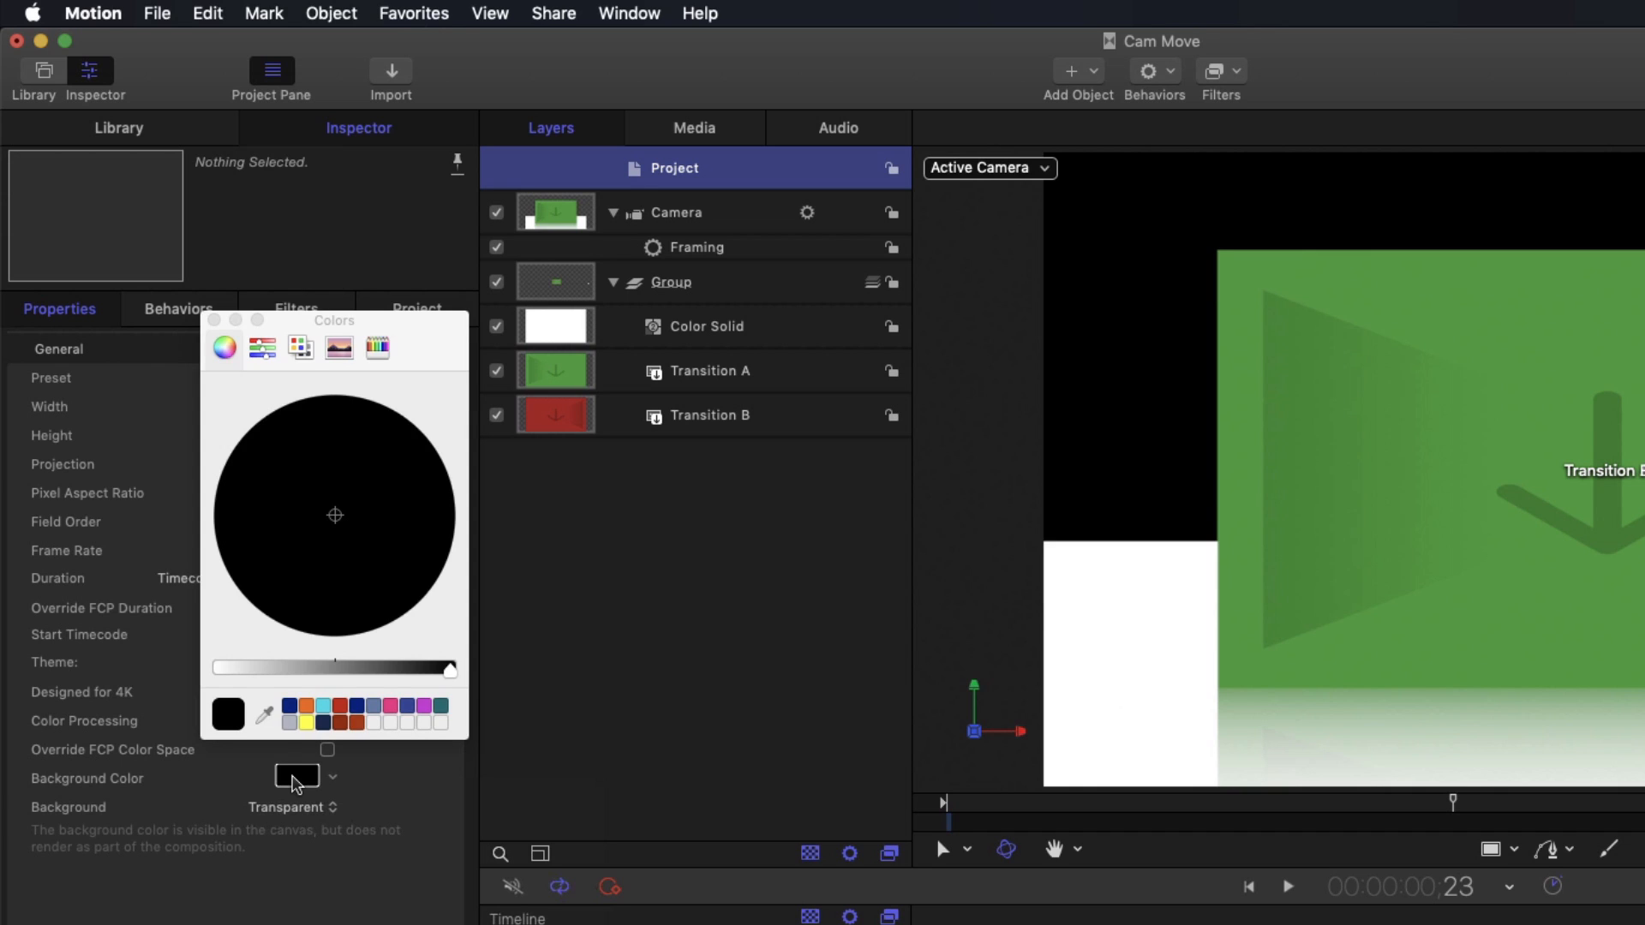
left_click(266, 718)
left_click(1124, 653)
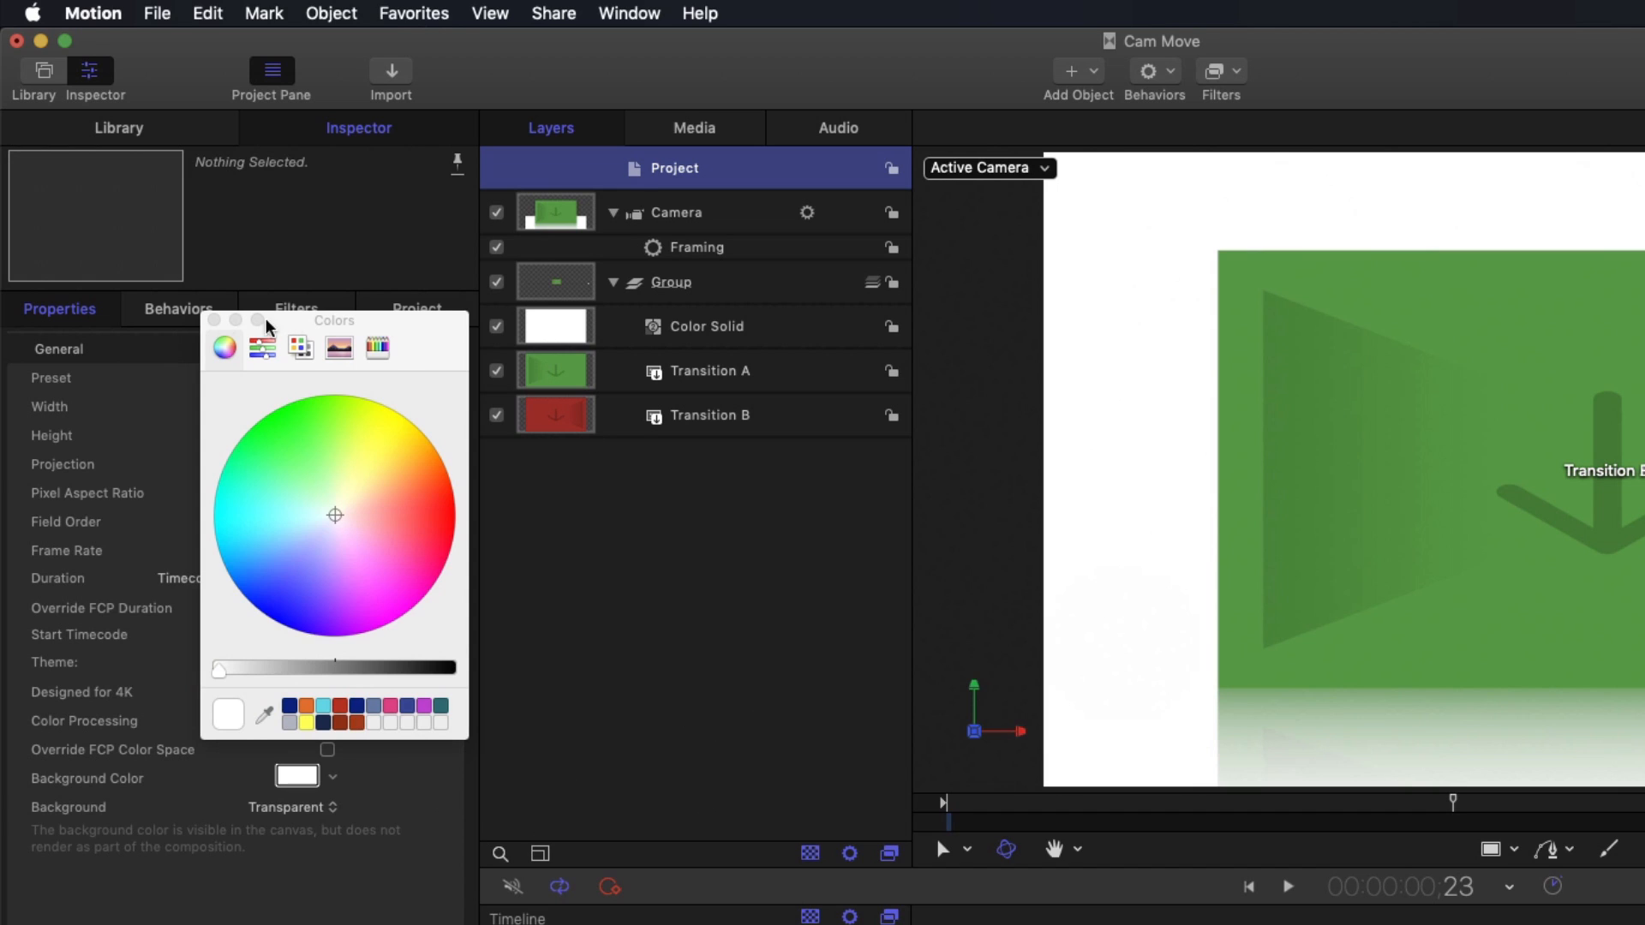
left_click(214, 321)
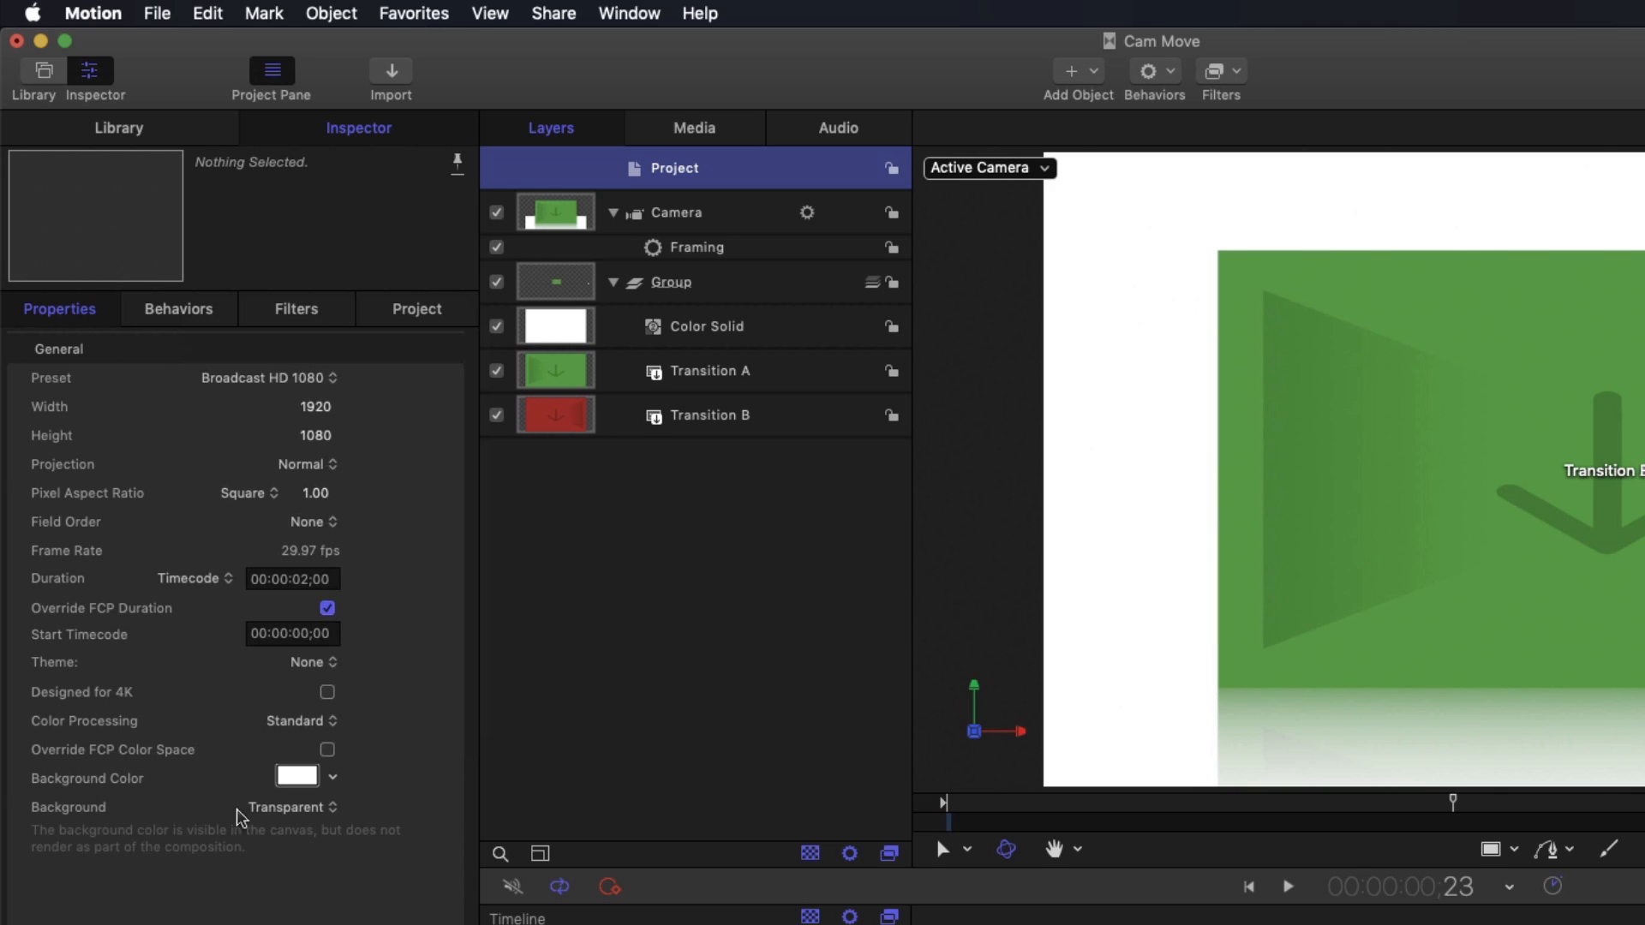
left_click(317, 812)
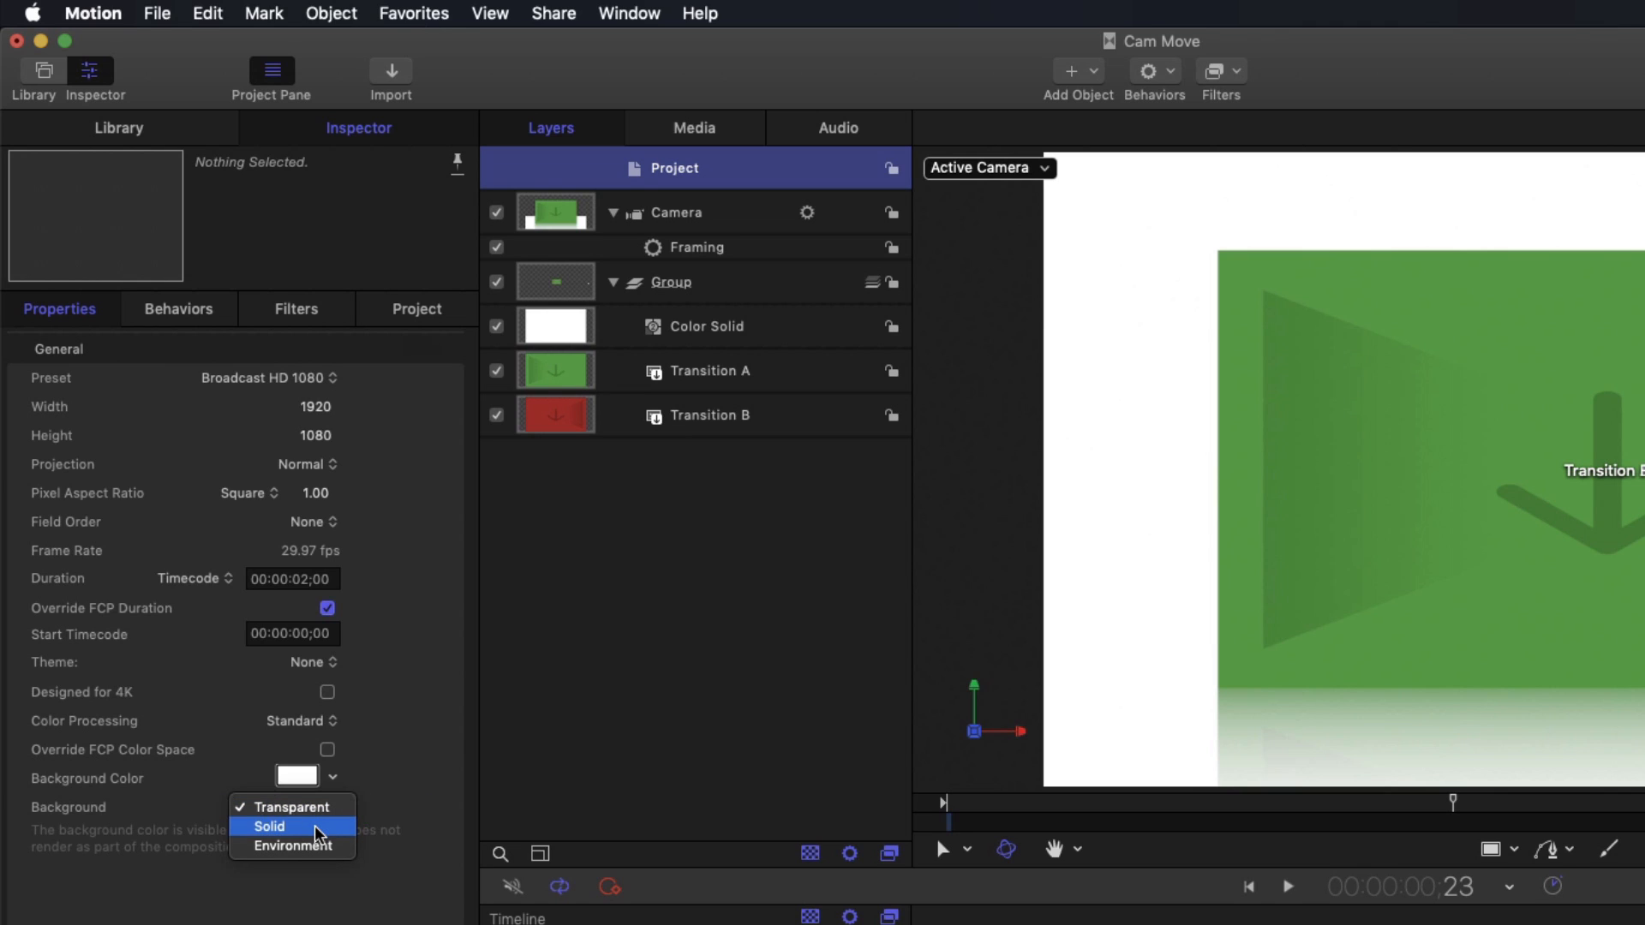
left_click(315, 826)
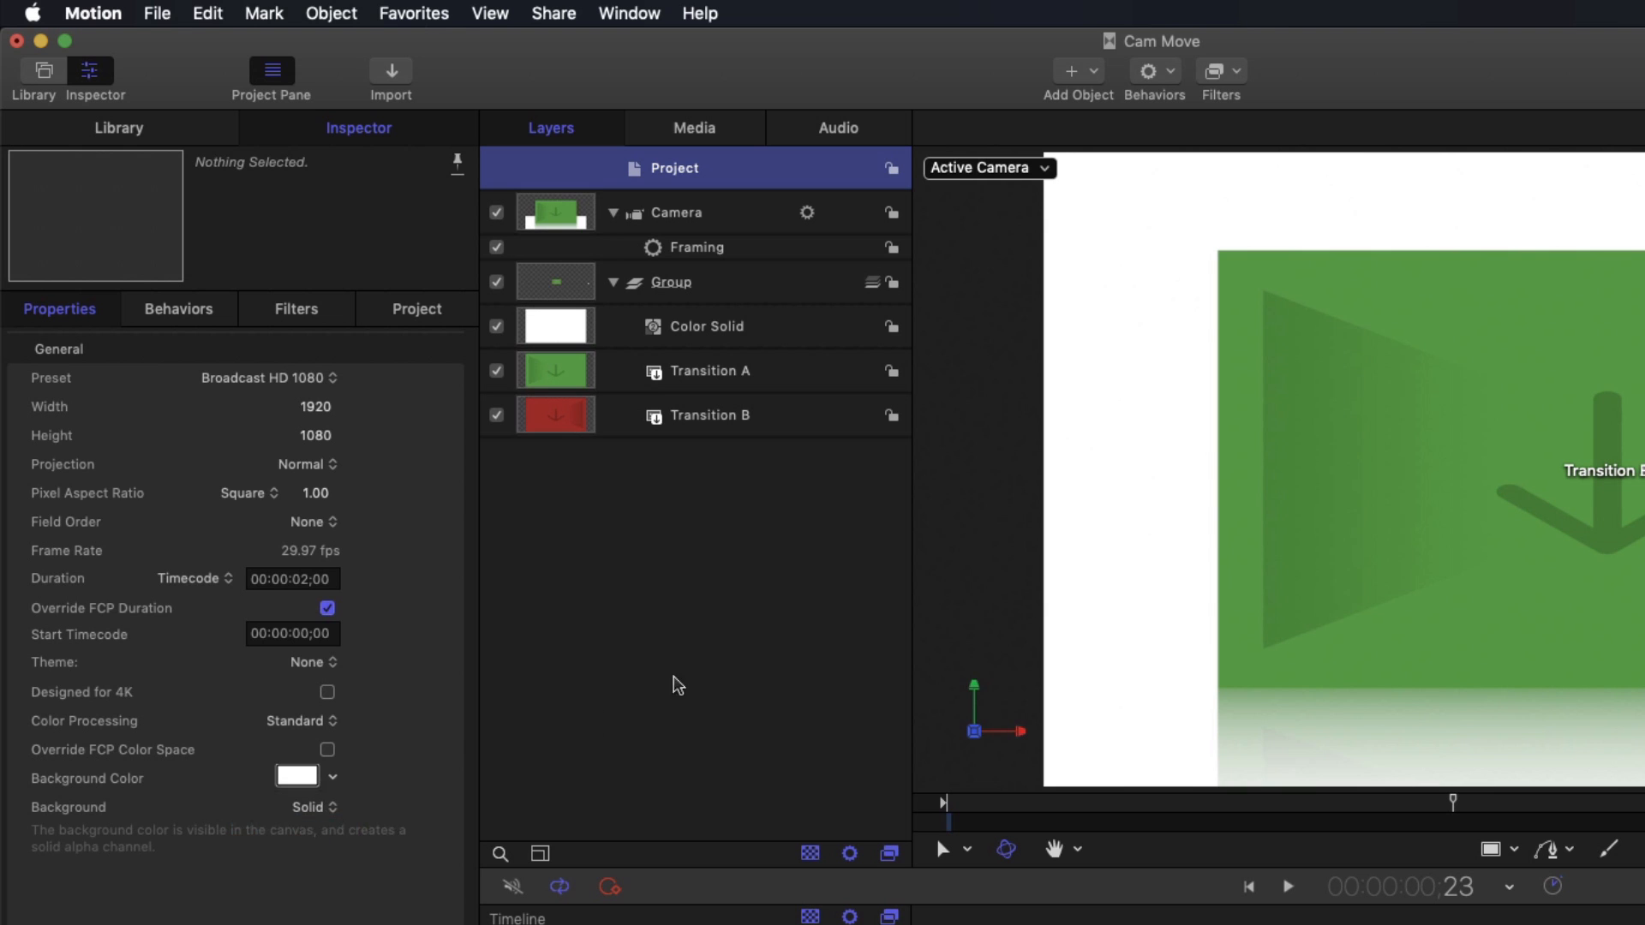
left_click(711, 653)
Step: Play the transition from its first frame to preview the white floor and background
left_click(945, 803)
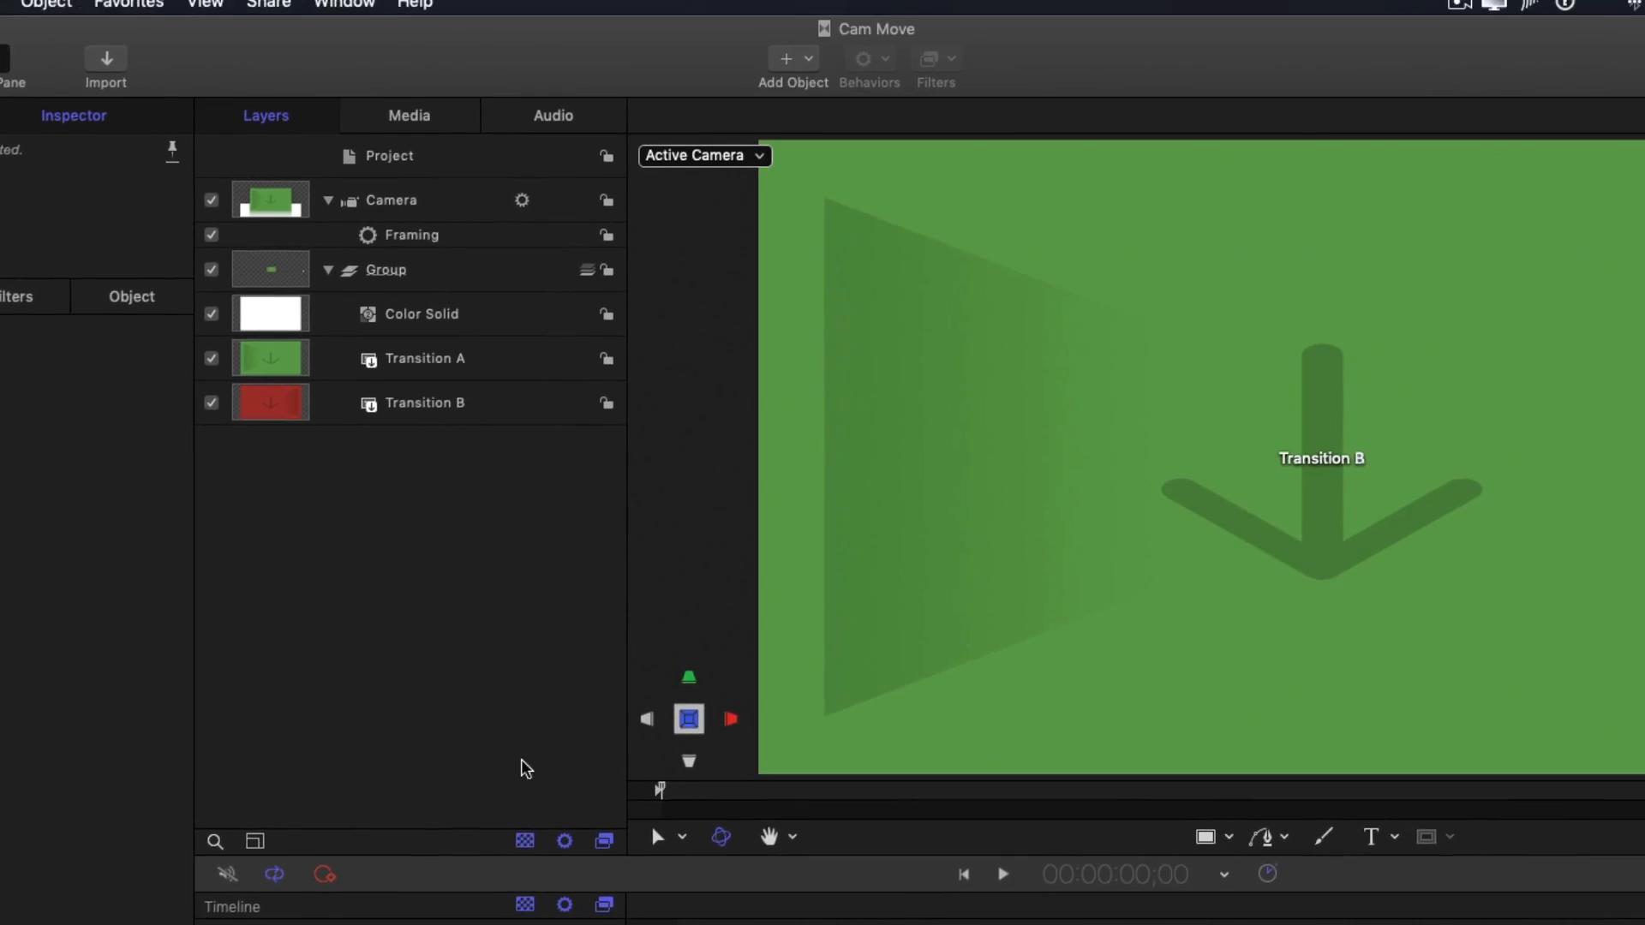
key("space")
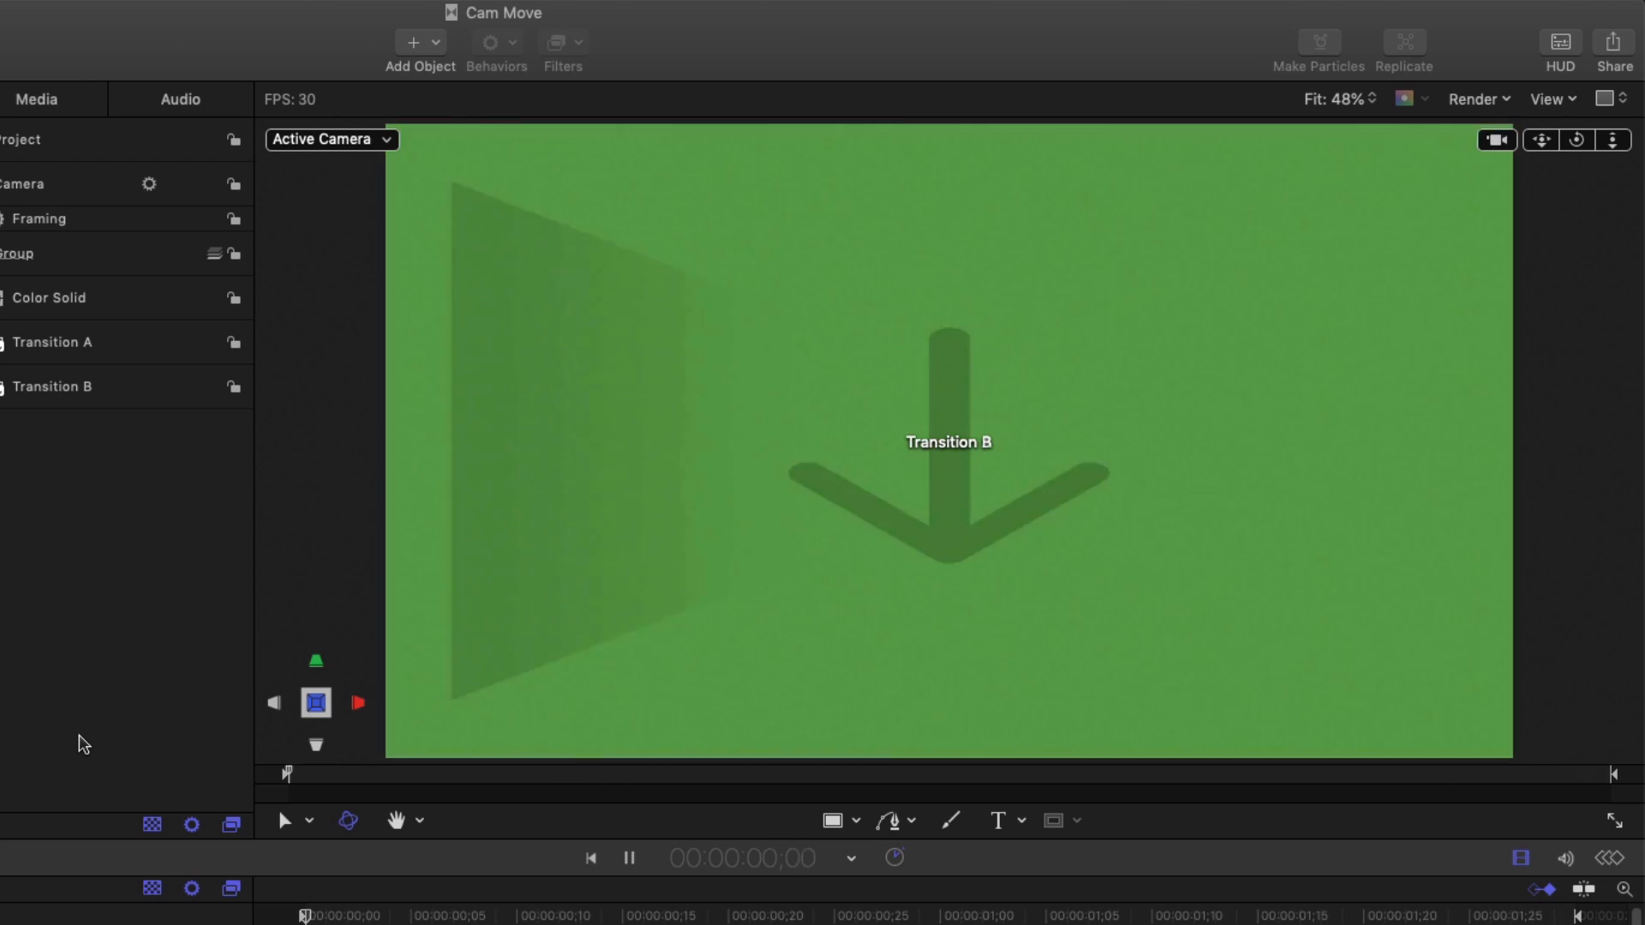
key("space")
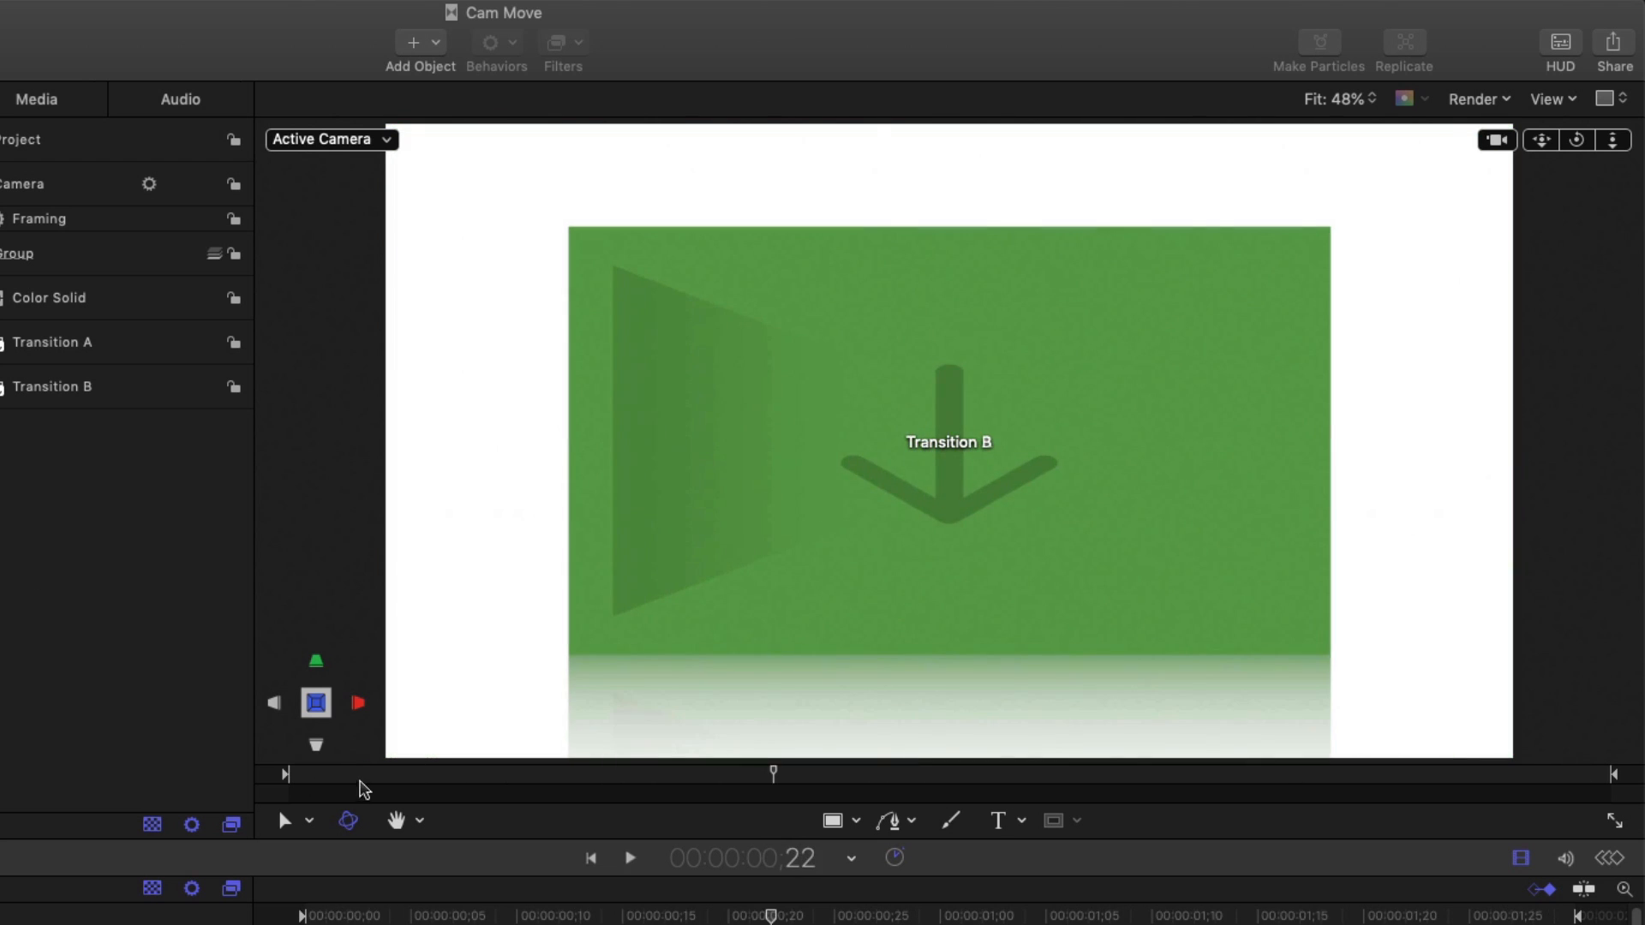
Step: In the Top view, move Transition B well left of Transition A, bring it forward, and rotate it counterclockwise
left_click(317, 665)
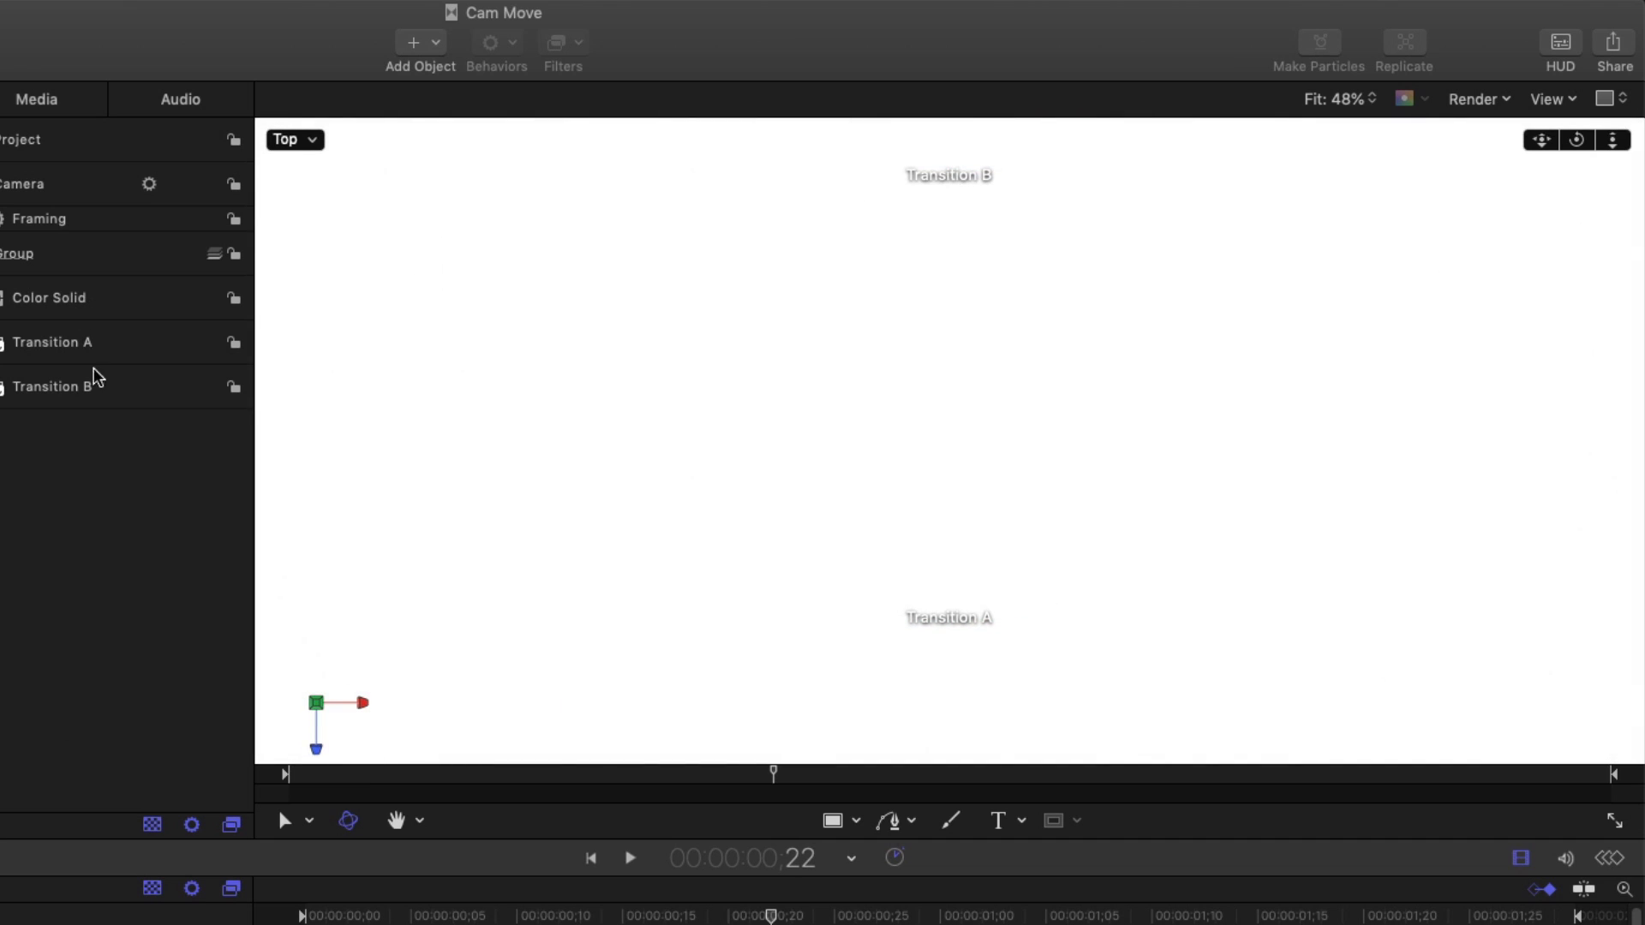
left_click(115, 393)
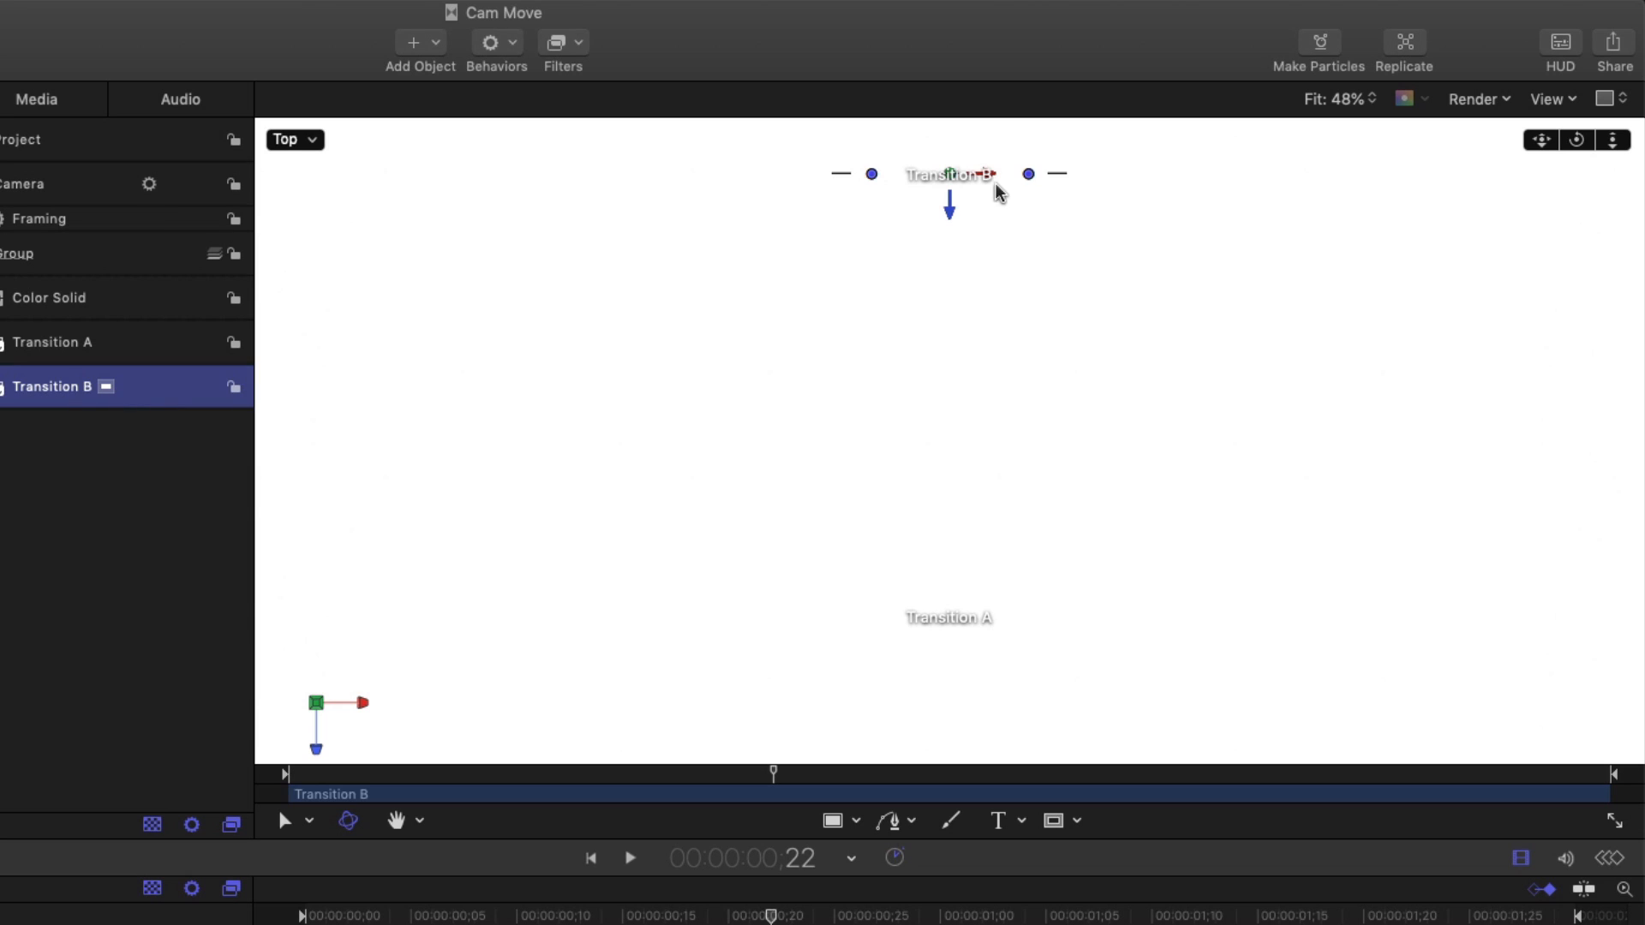
left_click_drag(989, 178, 643, 177)
left_click_drag(494, 175, 506, 238)
left_click_drag(616, 211, 647, 361)
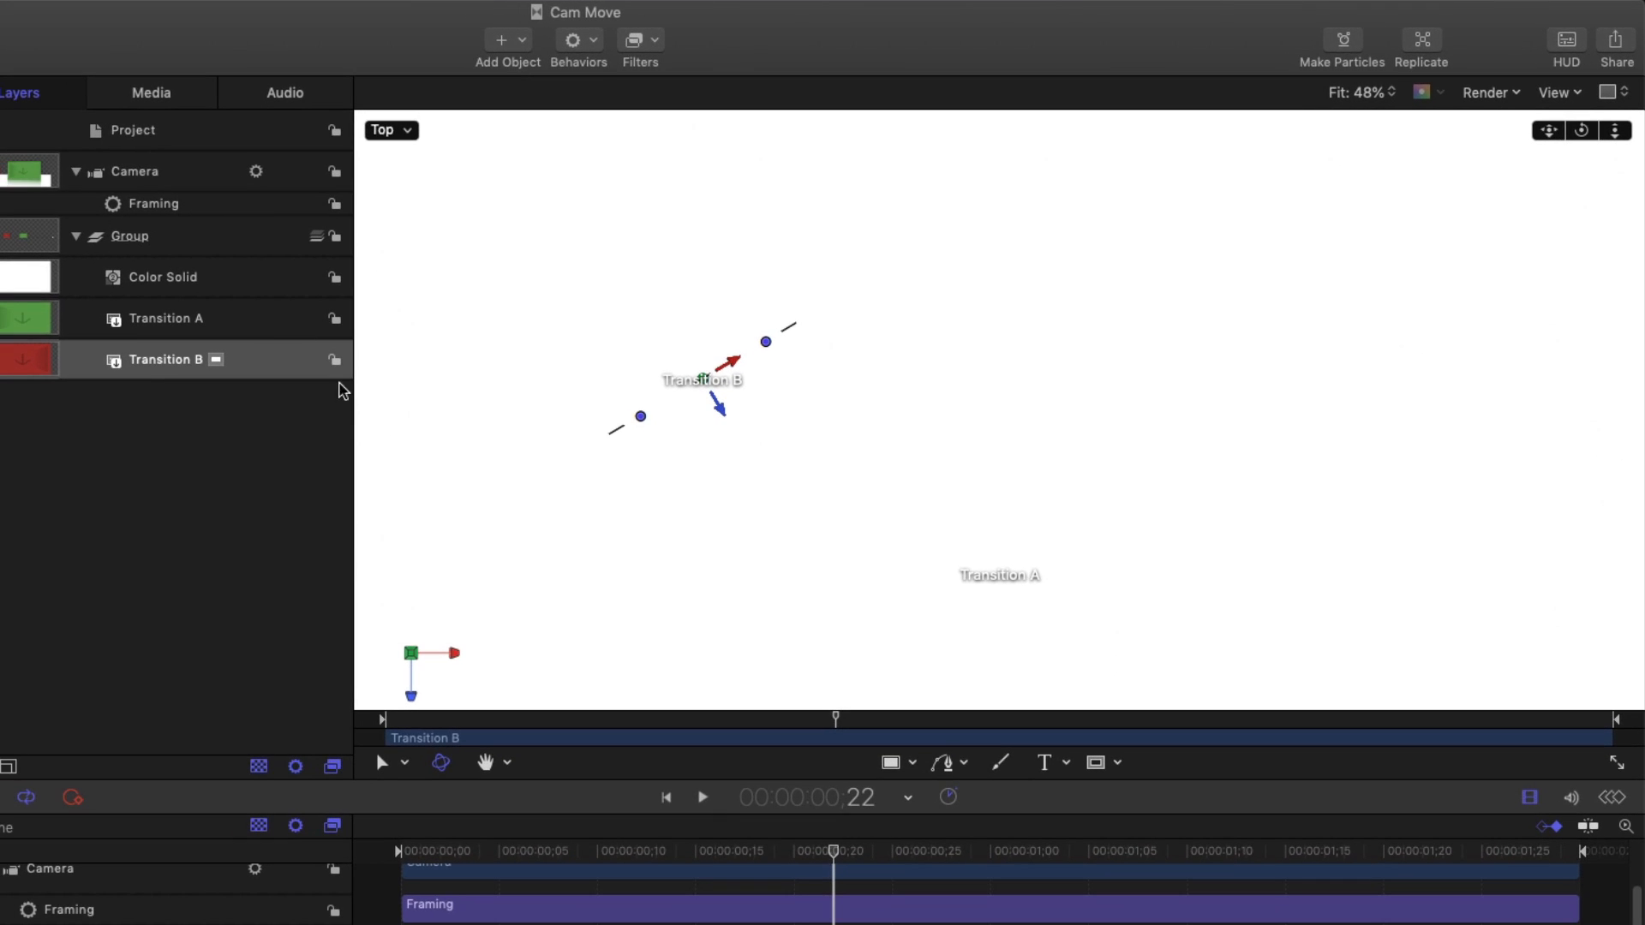
Step: Select the Camera and play from the start in the Top view to examine its path to the repositioned Transition B
left_click(169, 165)
left_click_drag(415, 718, 367, 713)
key("space")
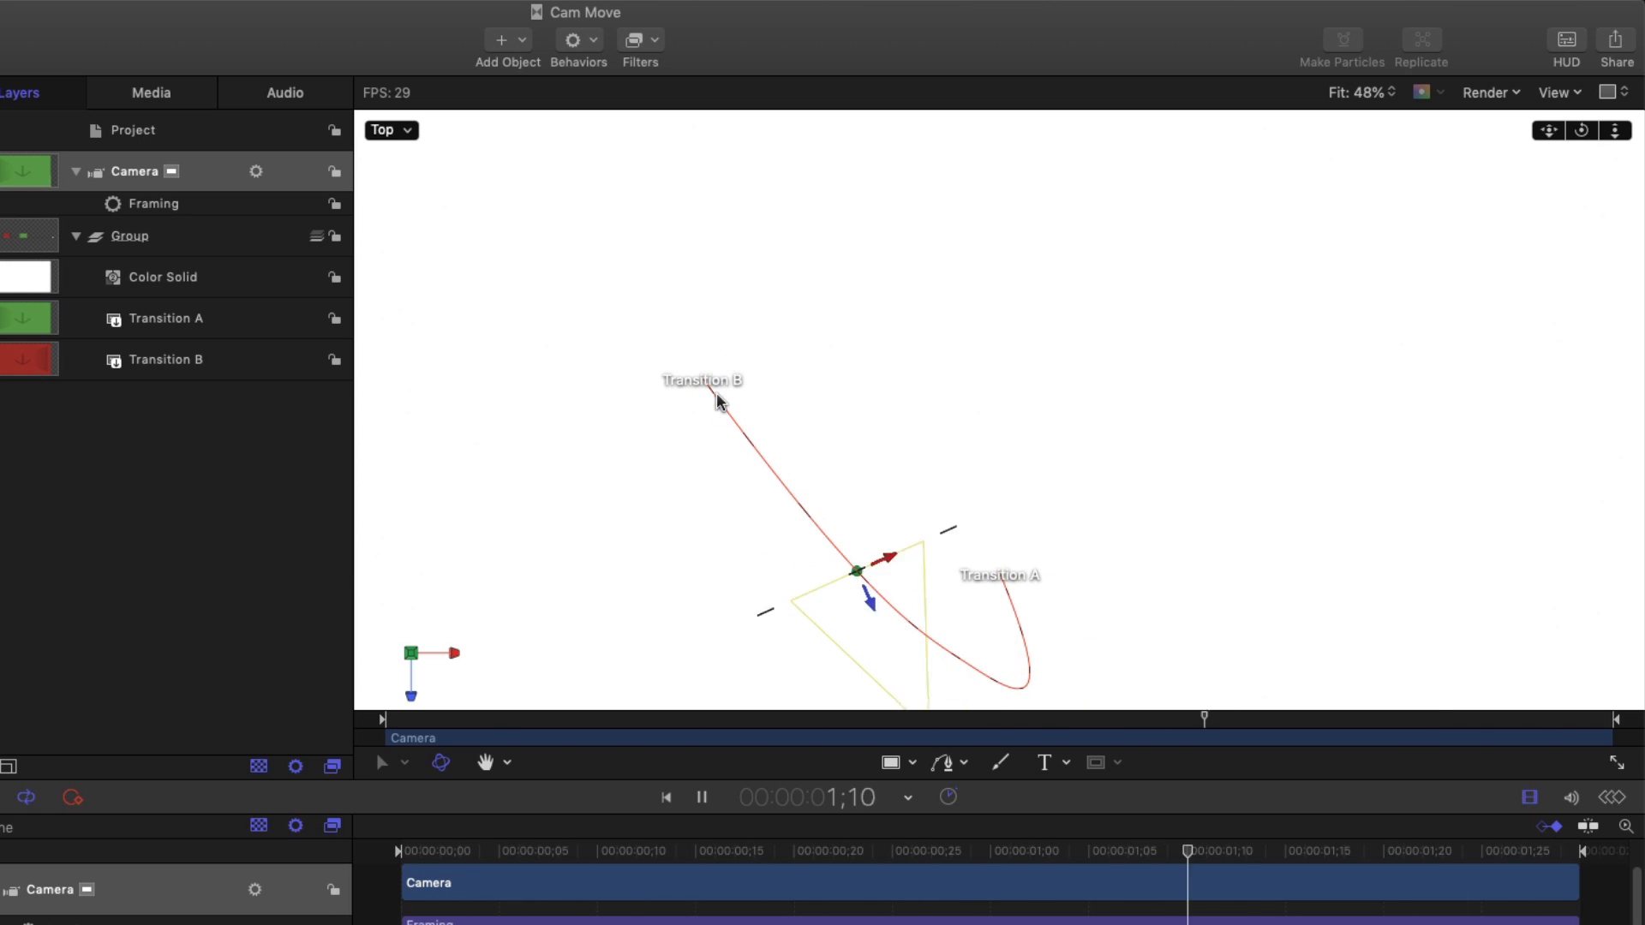
key("space")
Step: Switch back to the Active Camera view and play the transition to review the new camera move
left_click(405, 134)
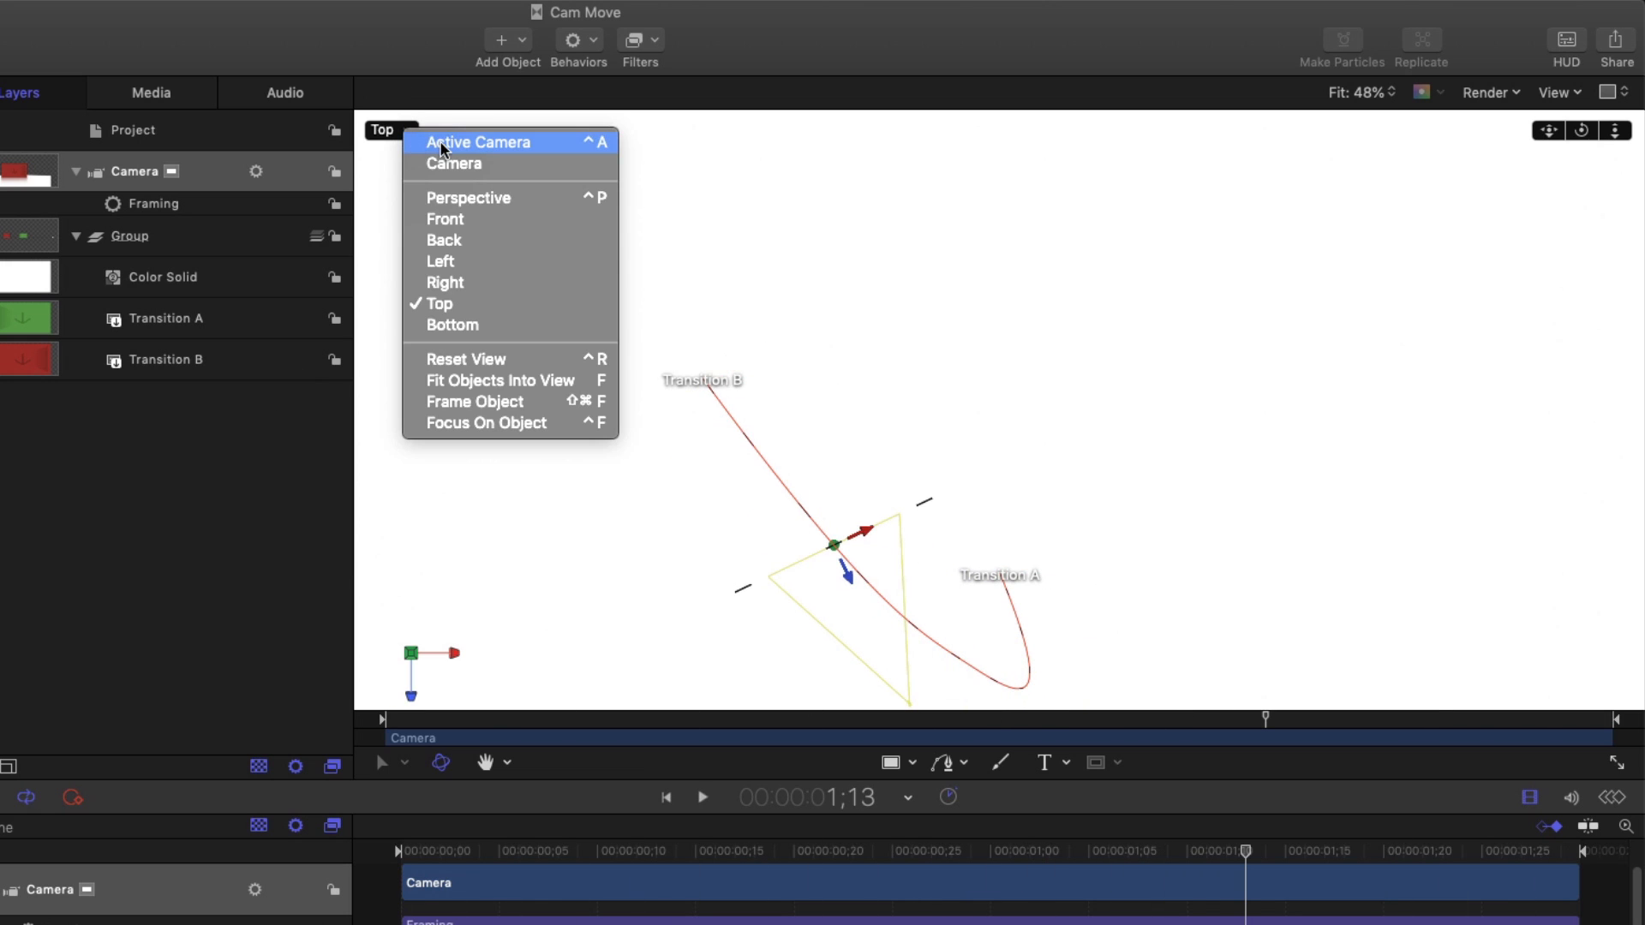
left_click(441, 135)
key("space")
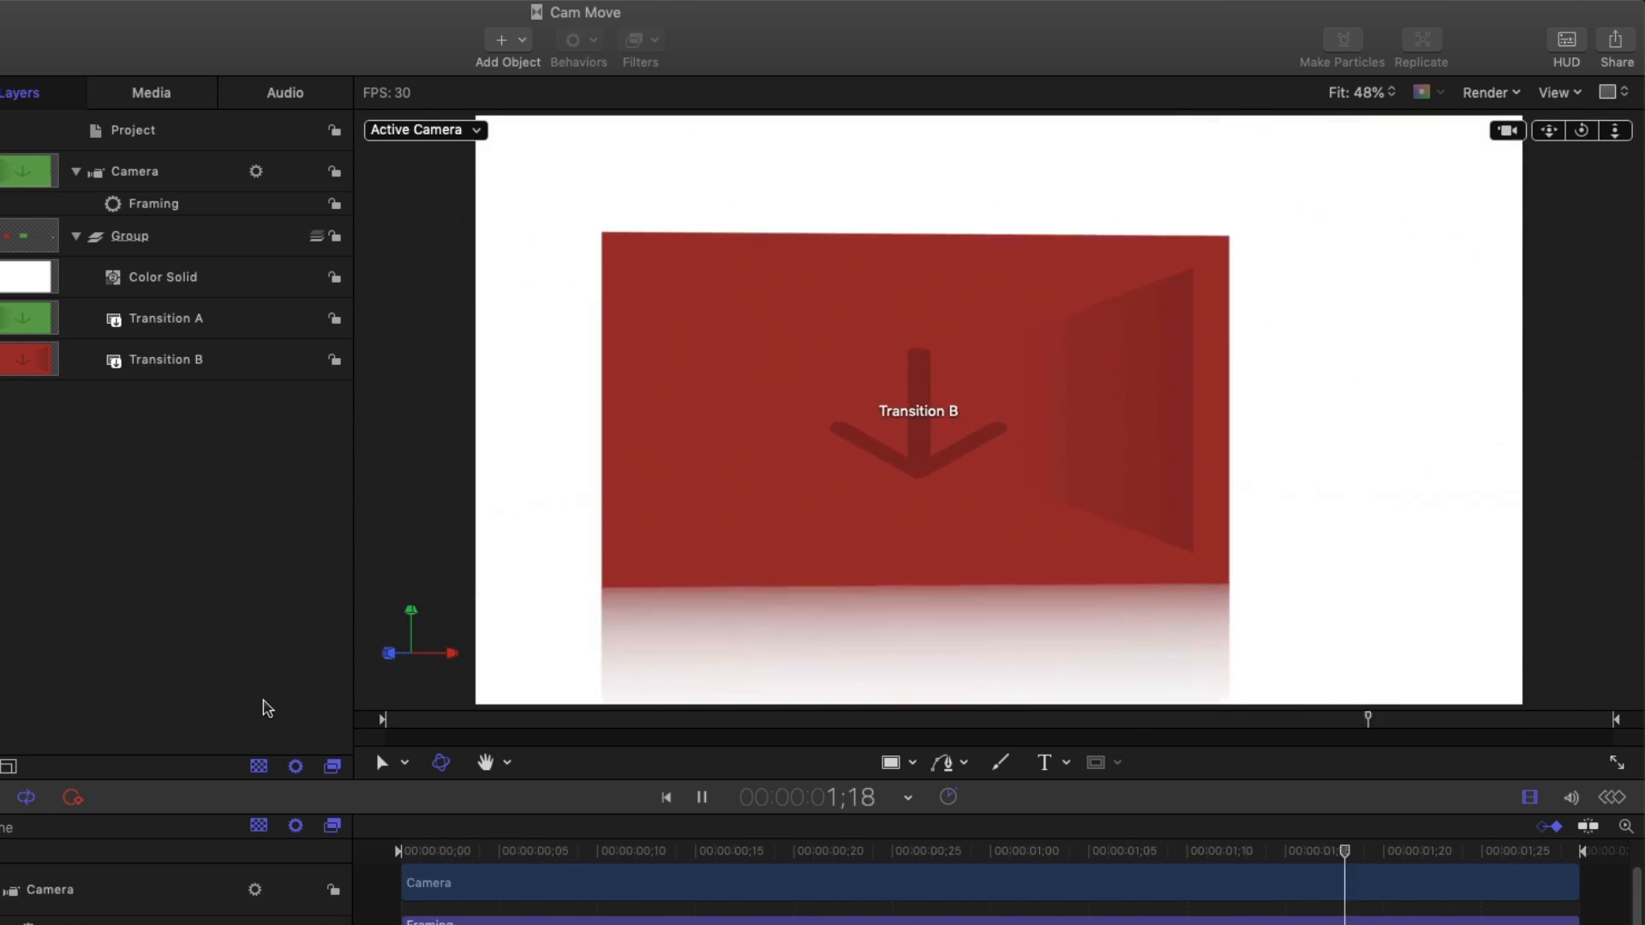
Step: In the Top view, select the Camera's Framing behavior and pull its path control point farther back from Transition A to widen the camera arc
key("space")
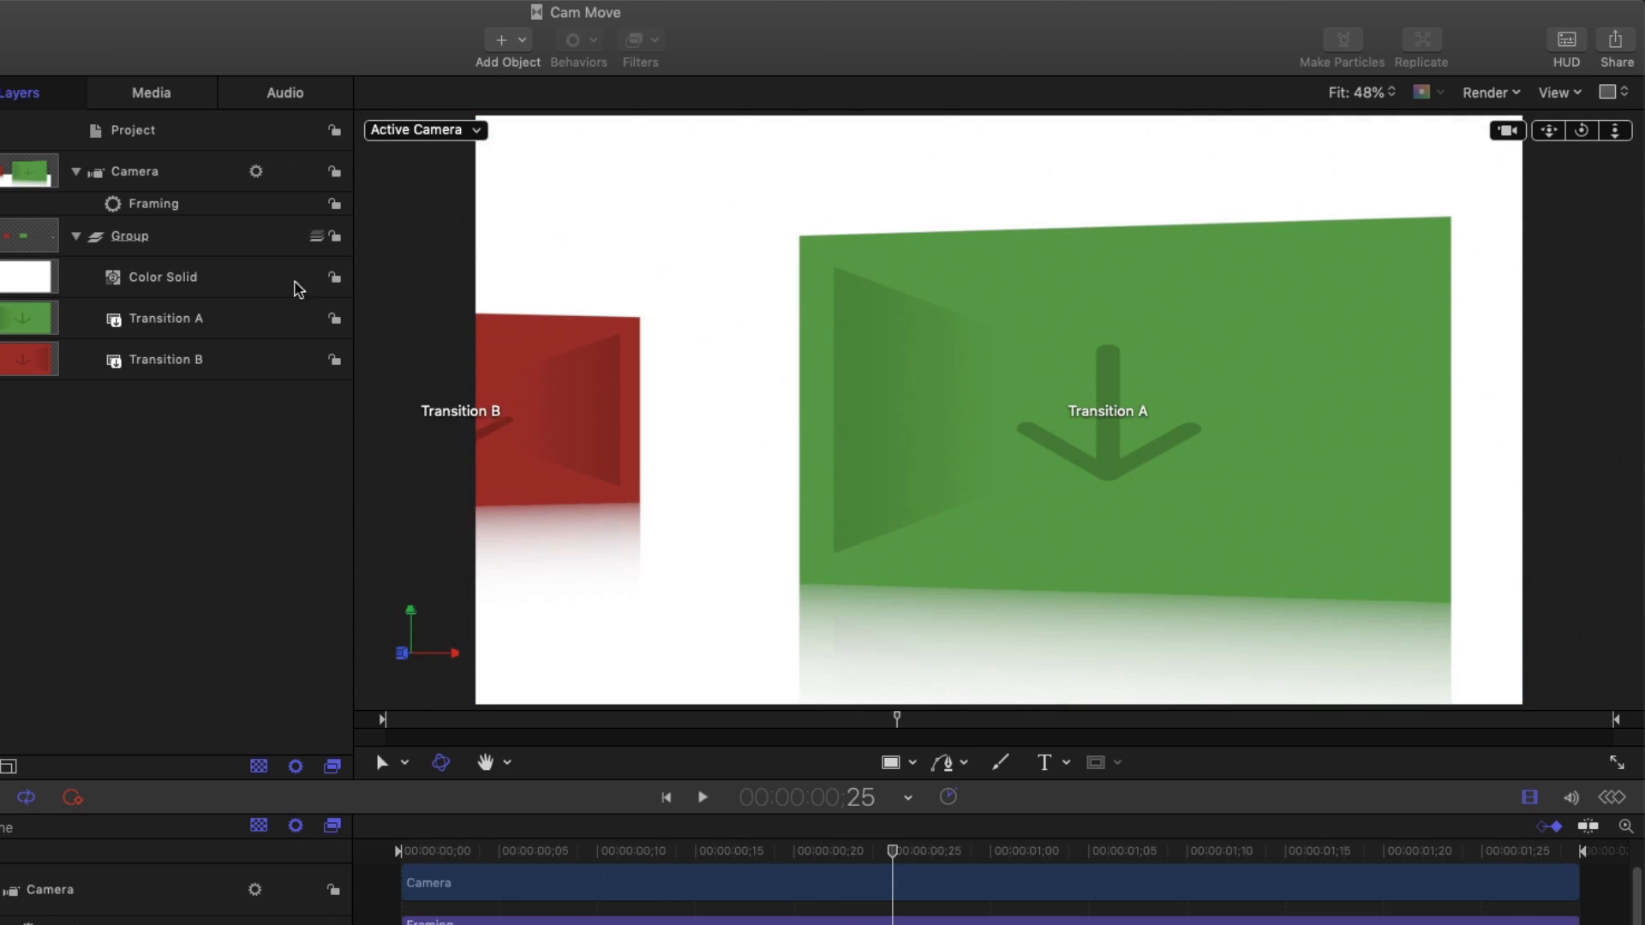
left_click(203, 213)
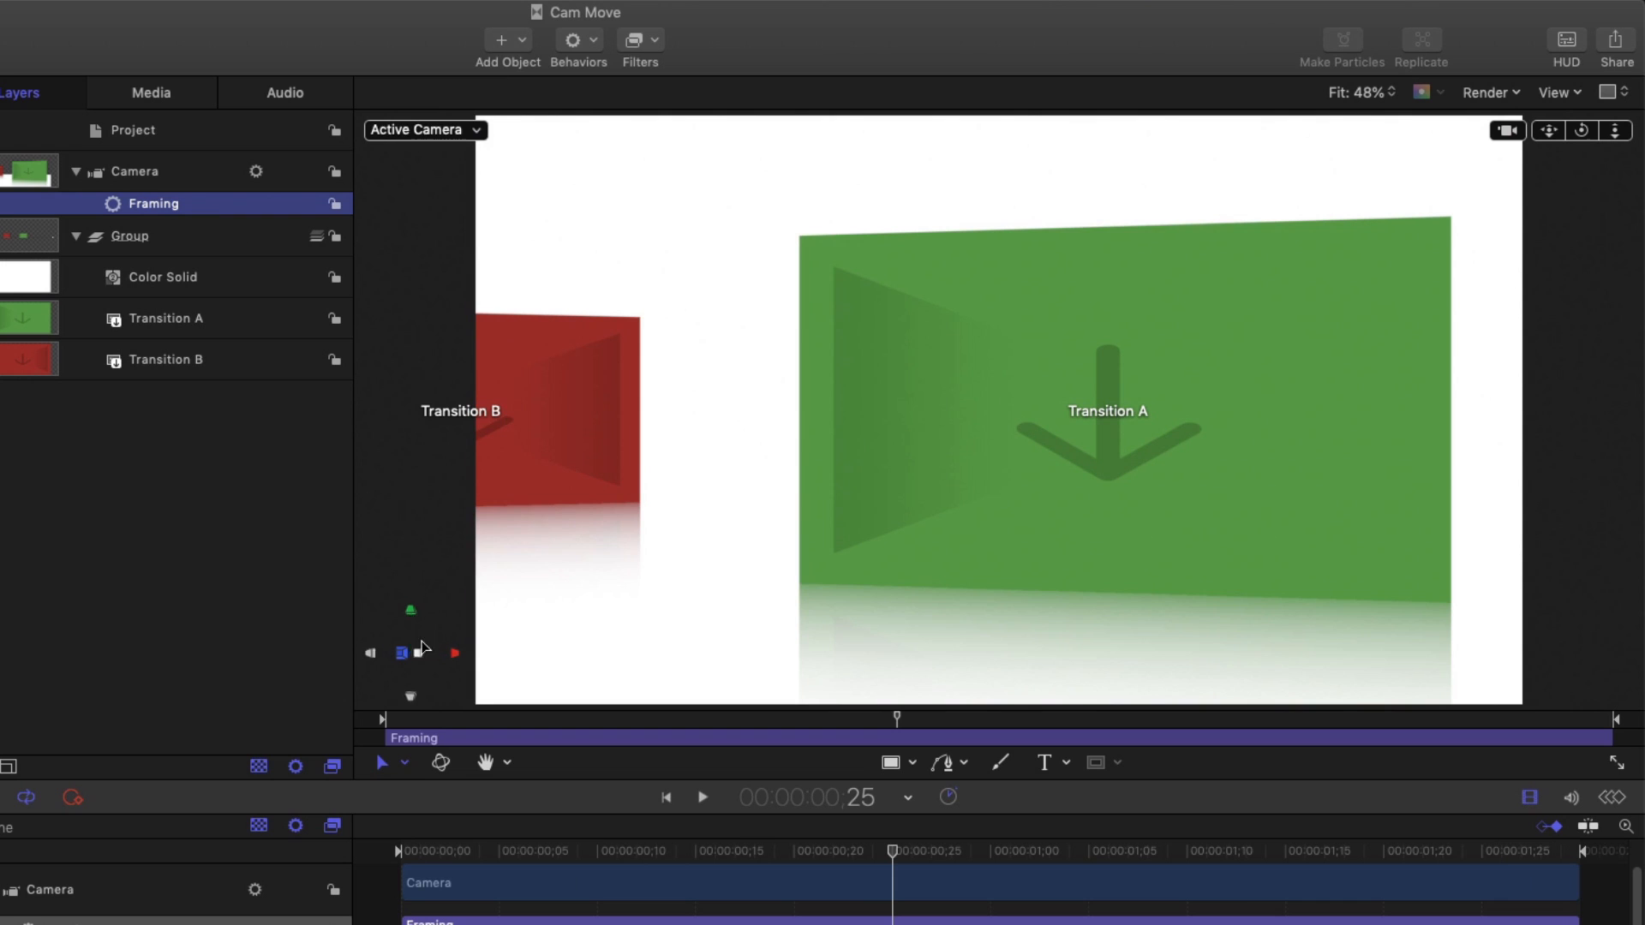
left_click(412, 621)
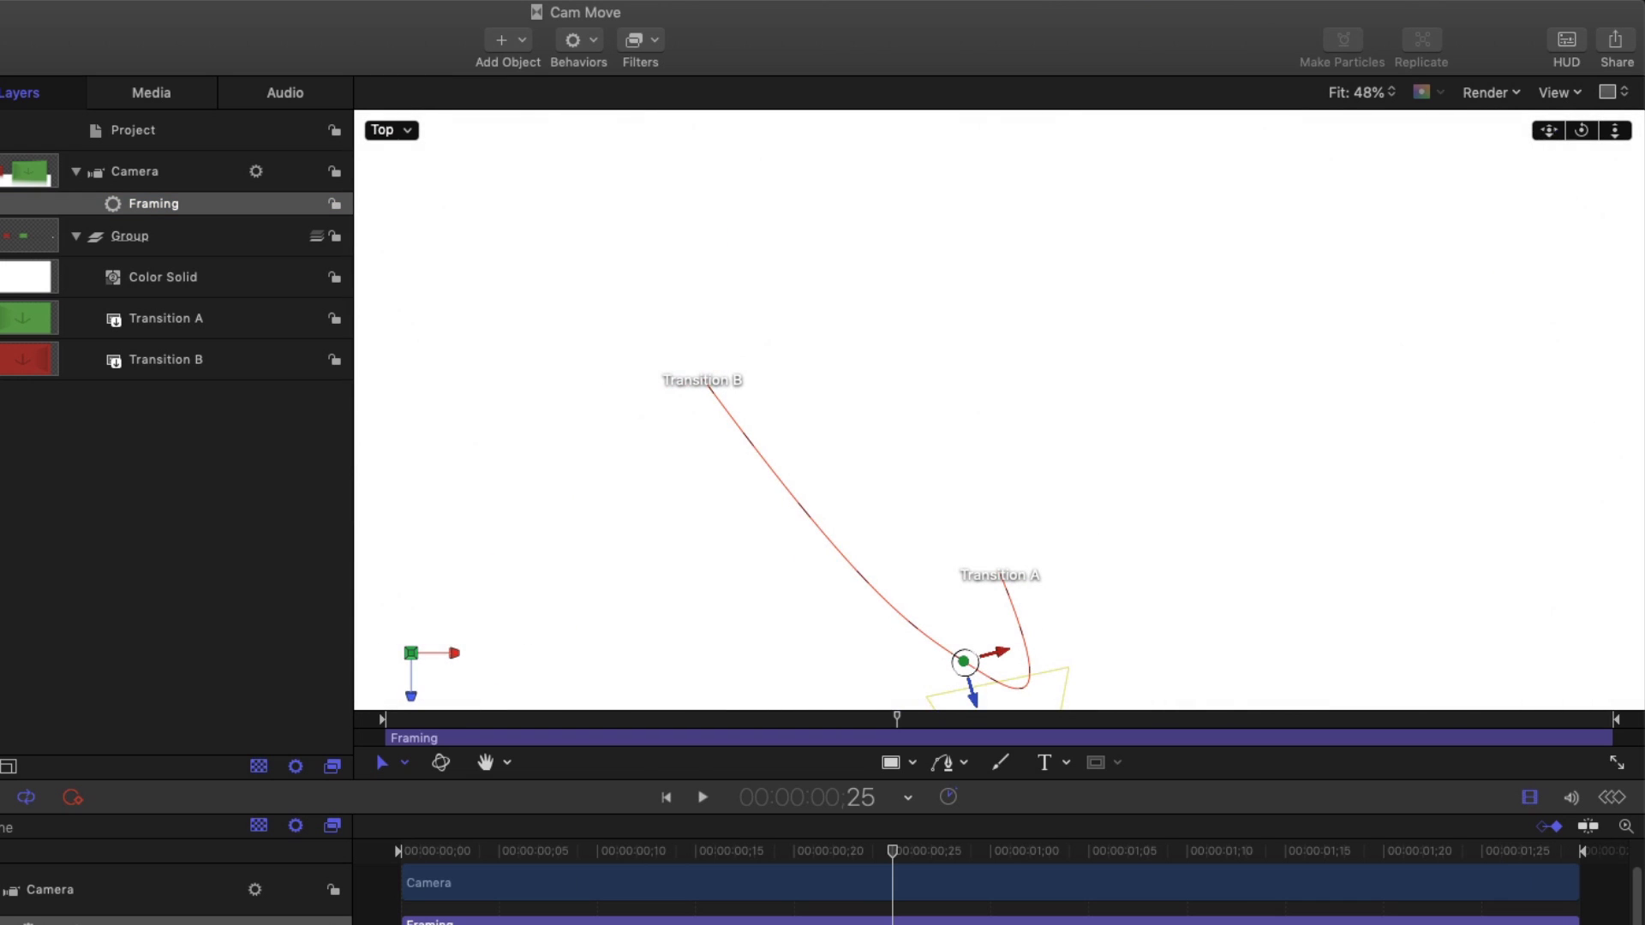
left_click_drag(1549, 131, 1536, 35)
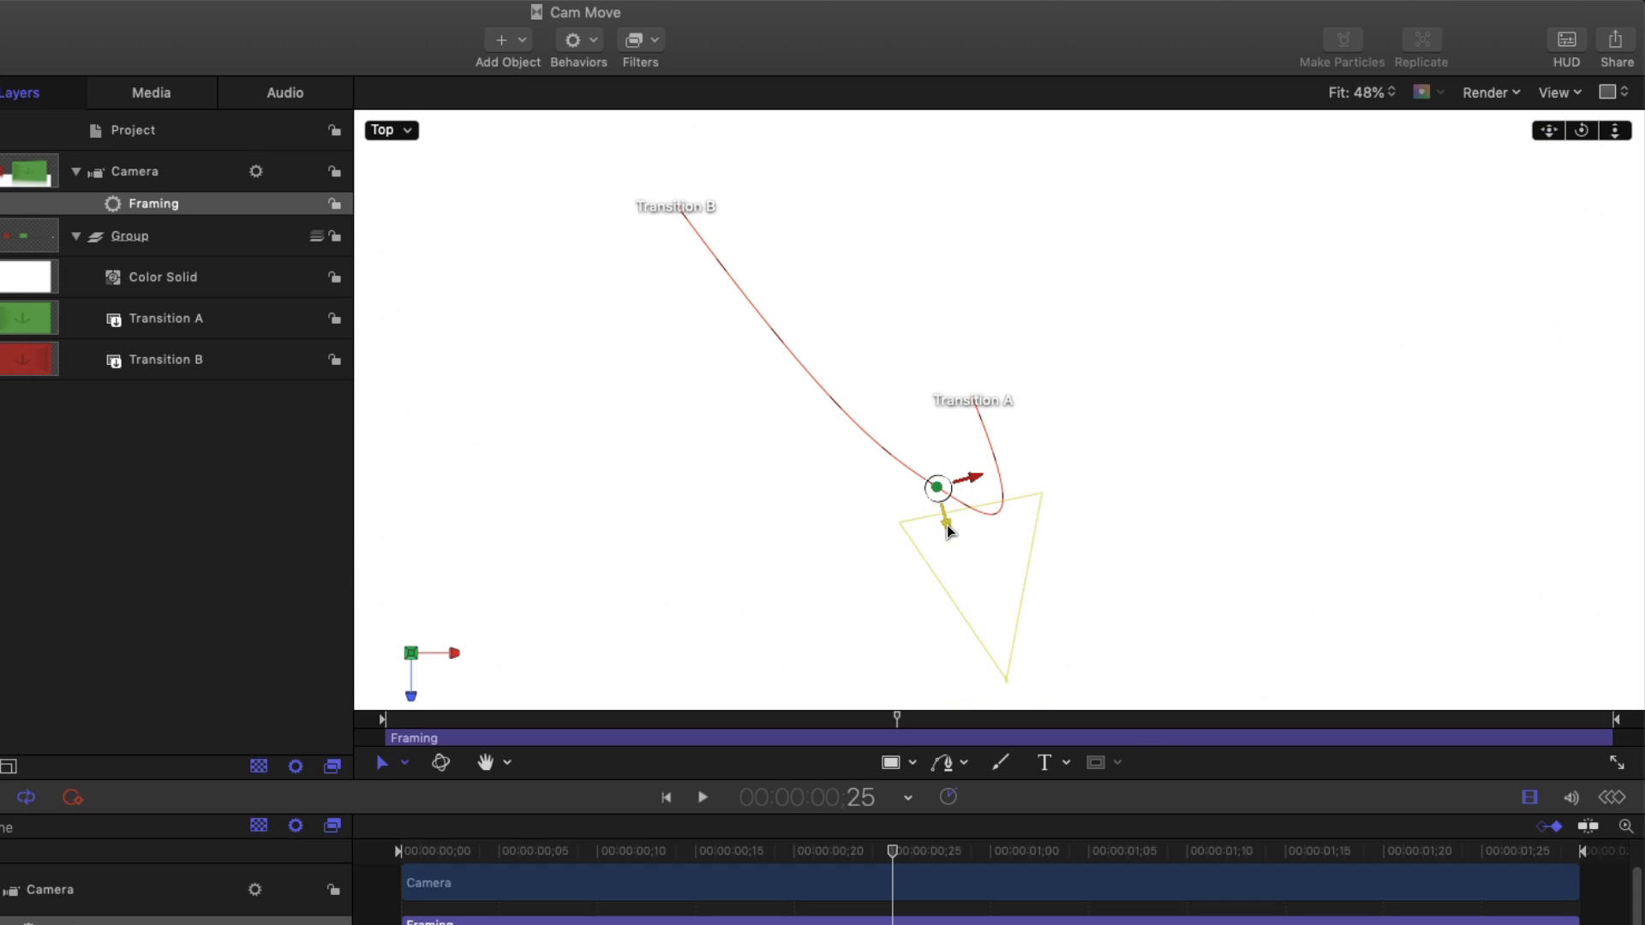
mouse_move(949, 531)
left_mouse_down()
mouse_move(959, 548)
mouse_move(976, 502)
mouse_move(947, 514)
mouse_move(968, 506)
mouse_move(954, 515)
mouse_move(975, 527)
left_mouse_up()
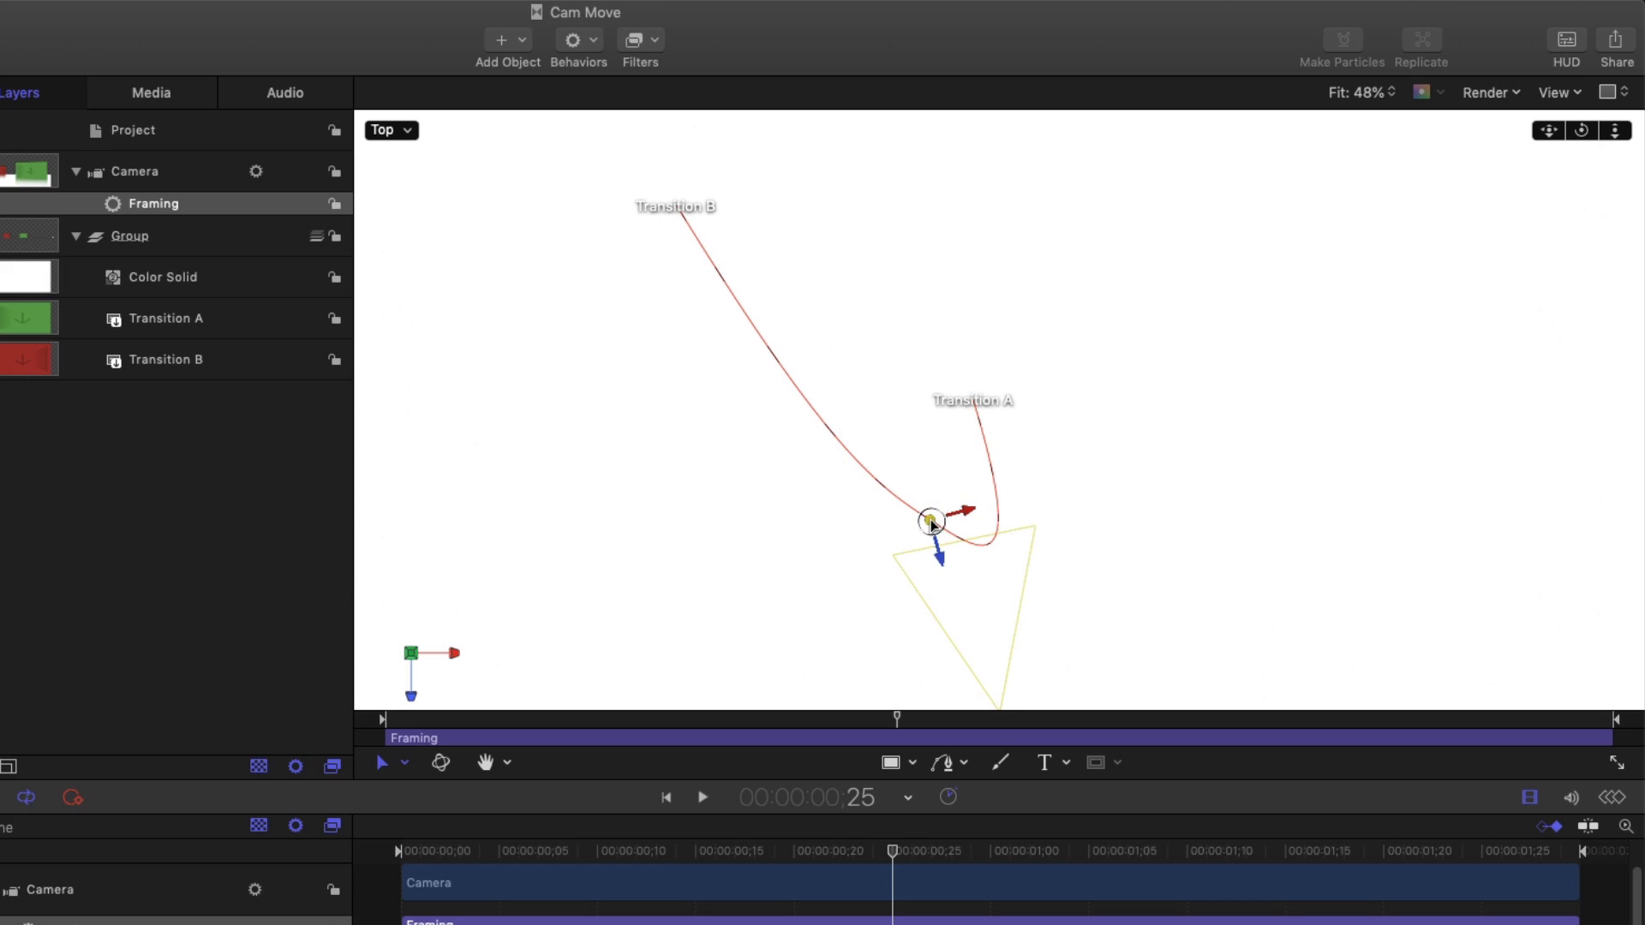
left_click_drag(942, 559, 968, 520)
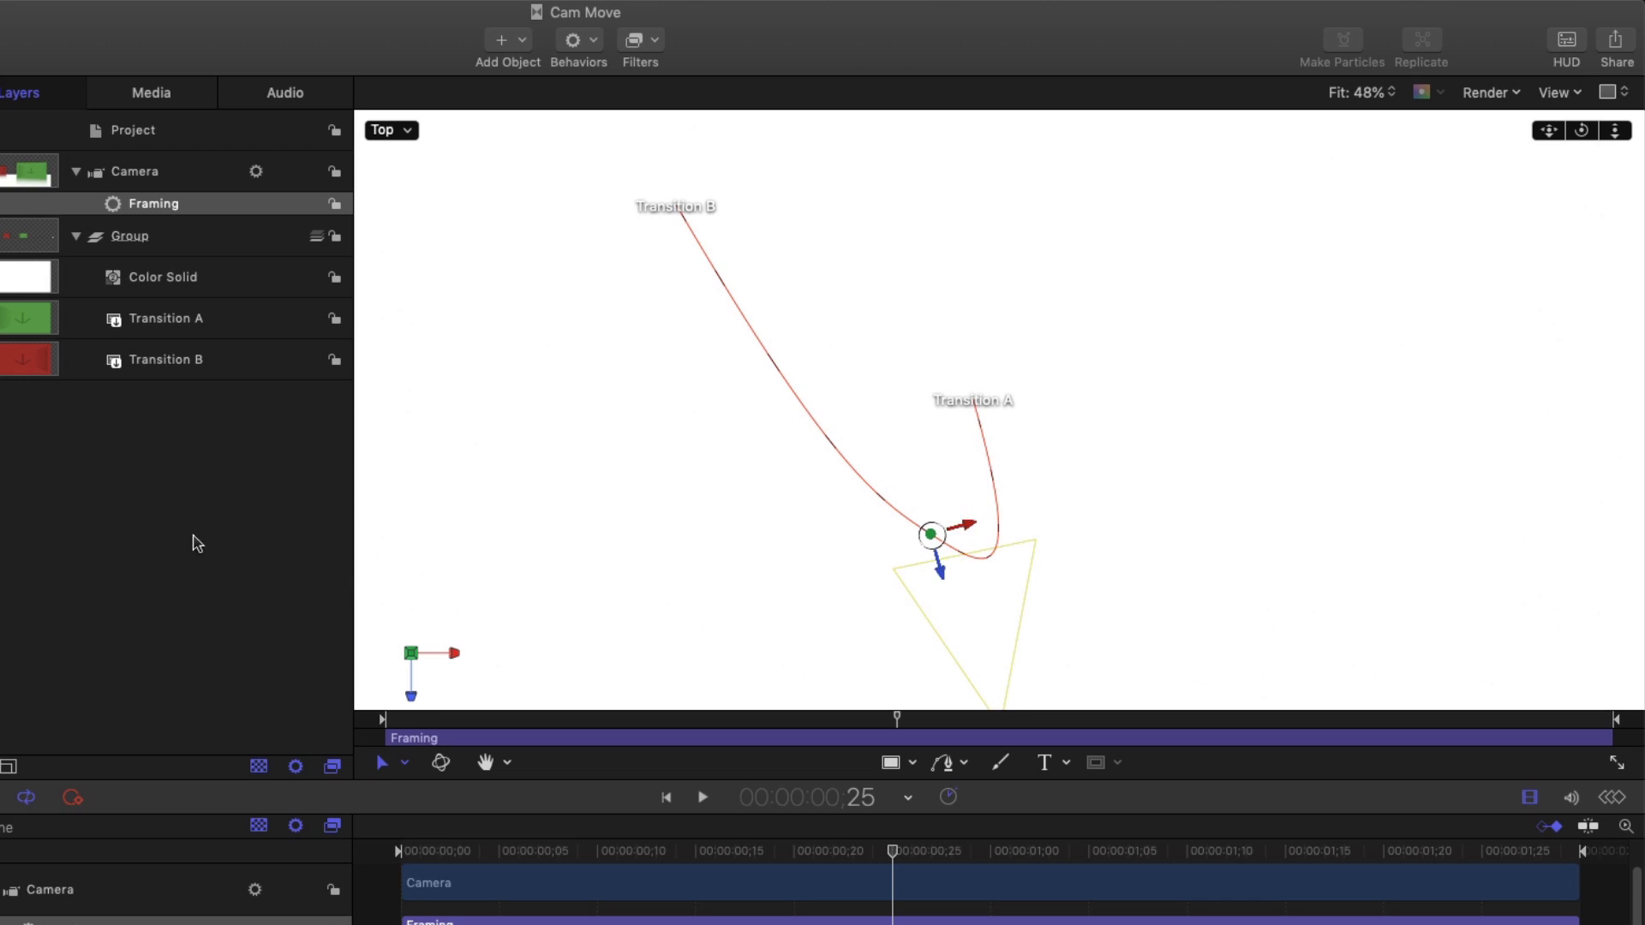
Step: Return to the Active Camera view and play the transition to review the adjusted framing path
left_click(381, 130)
left_click(411, 147)
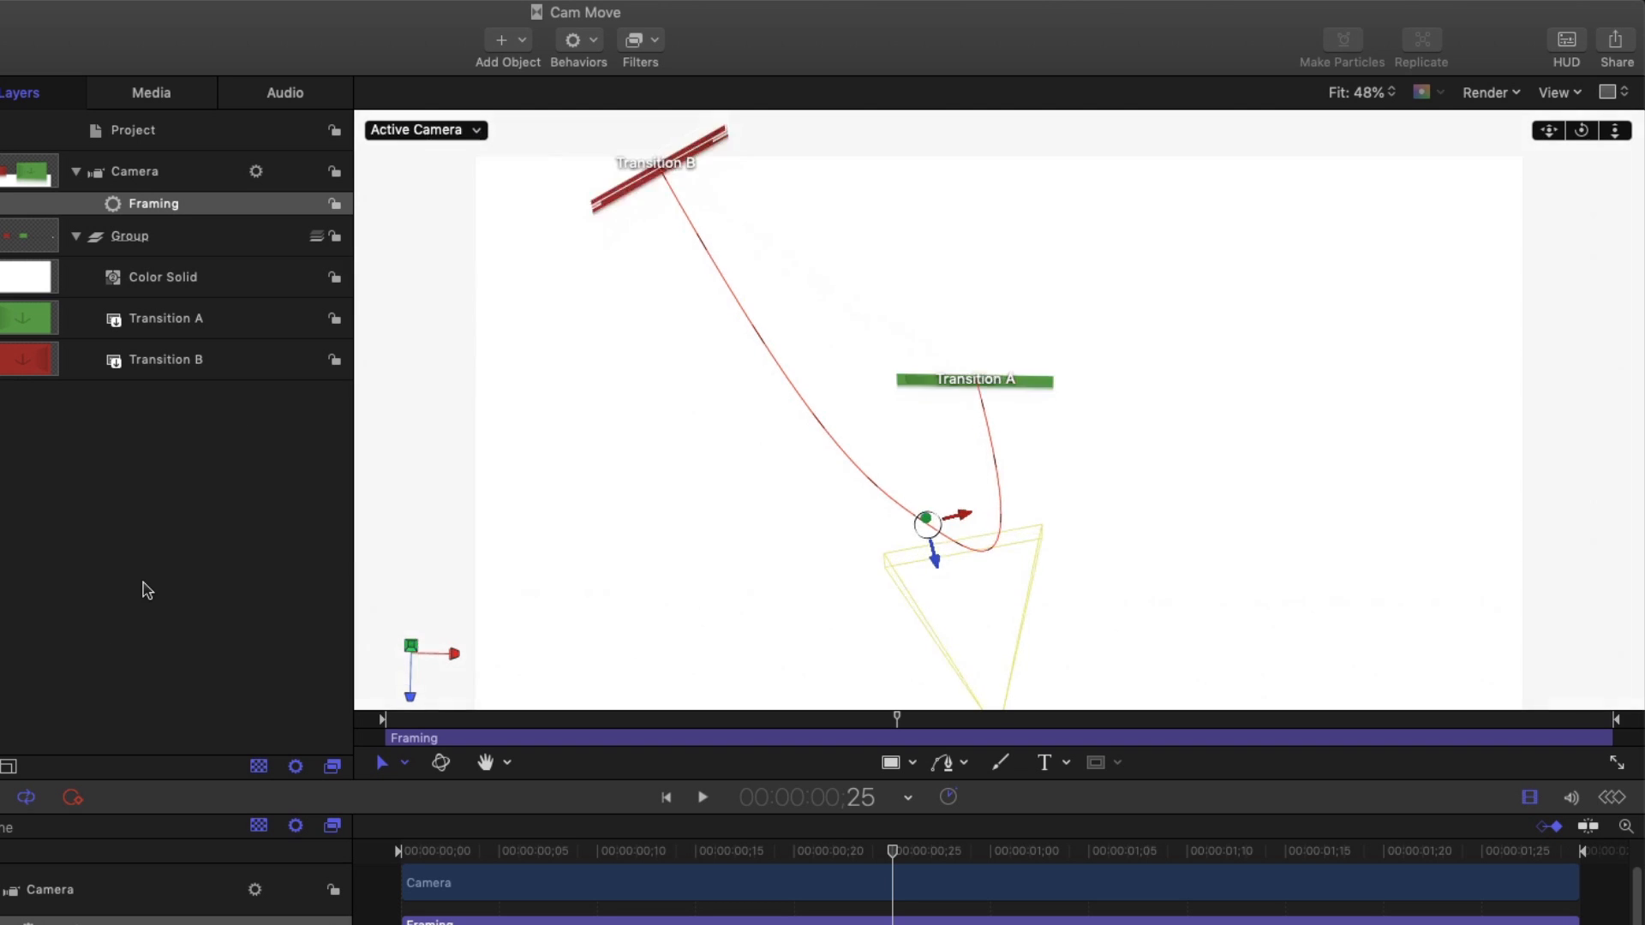
key("space")
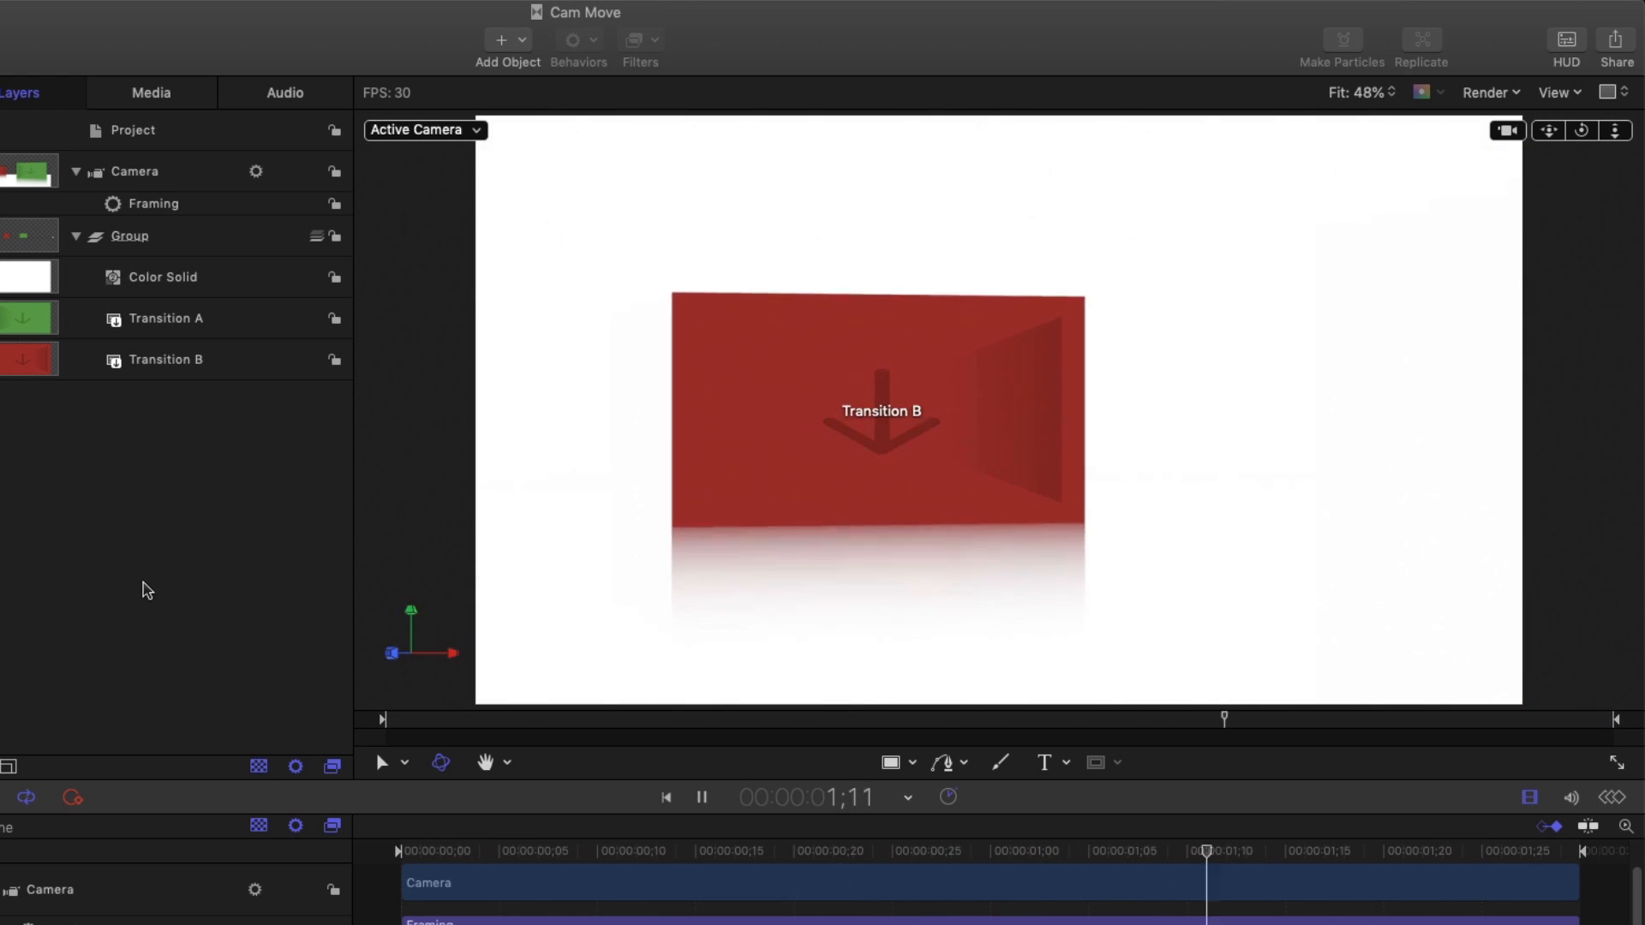
key("space")
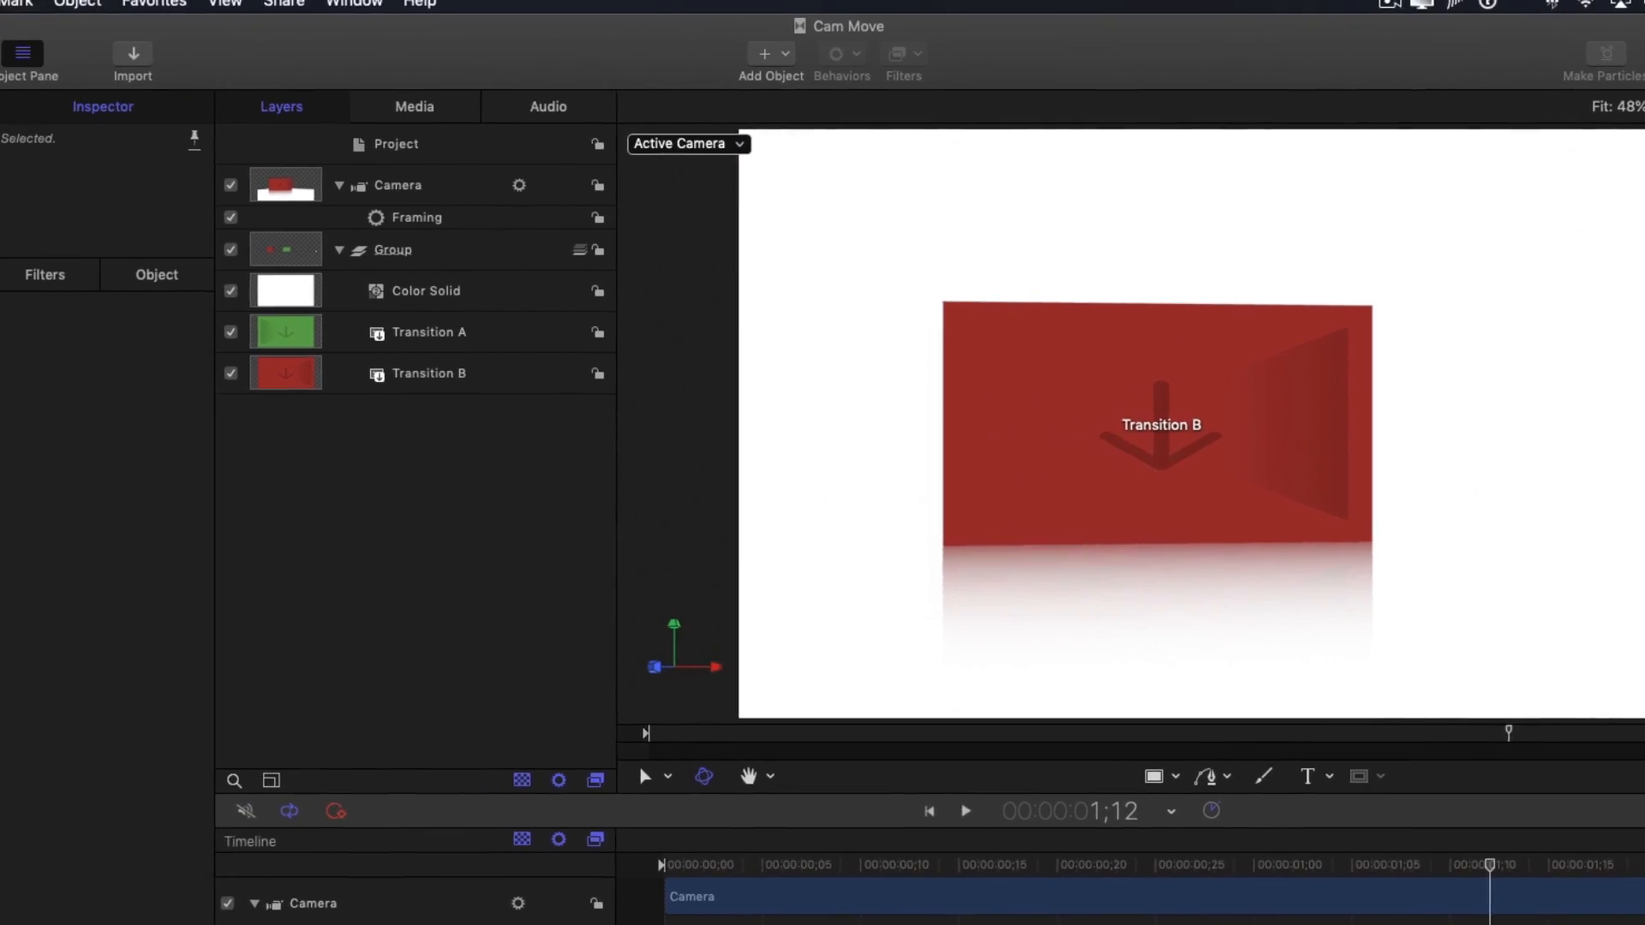
Step: Save the project as a new transition template named "Cam Move with Floor" in the Camera Transitions category and publish it
left_click(146, 12)
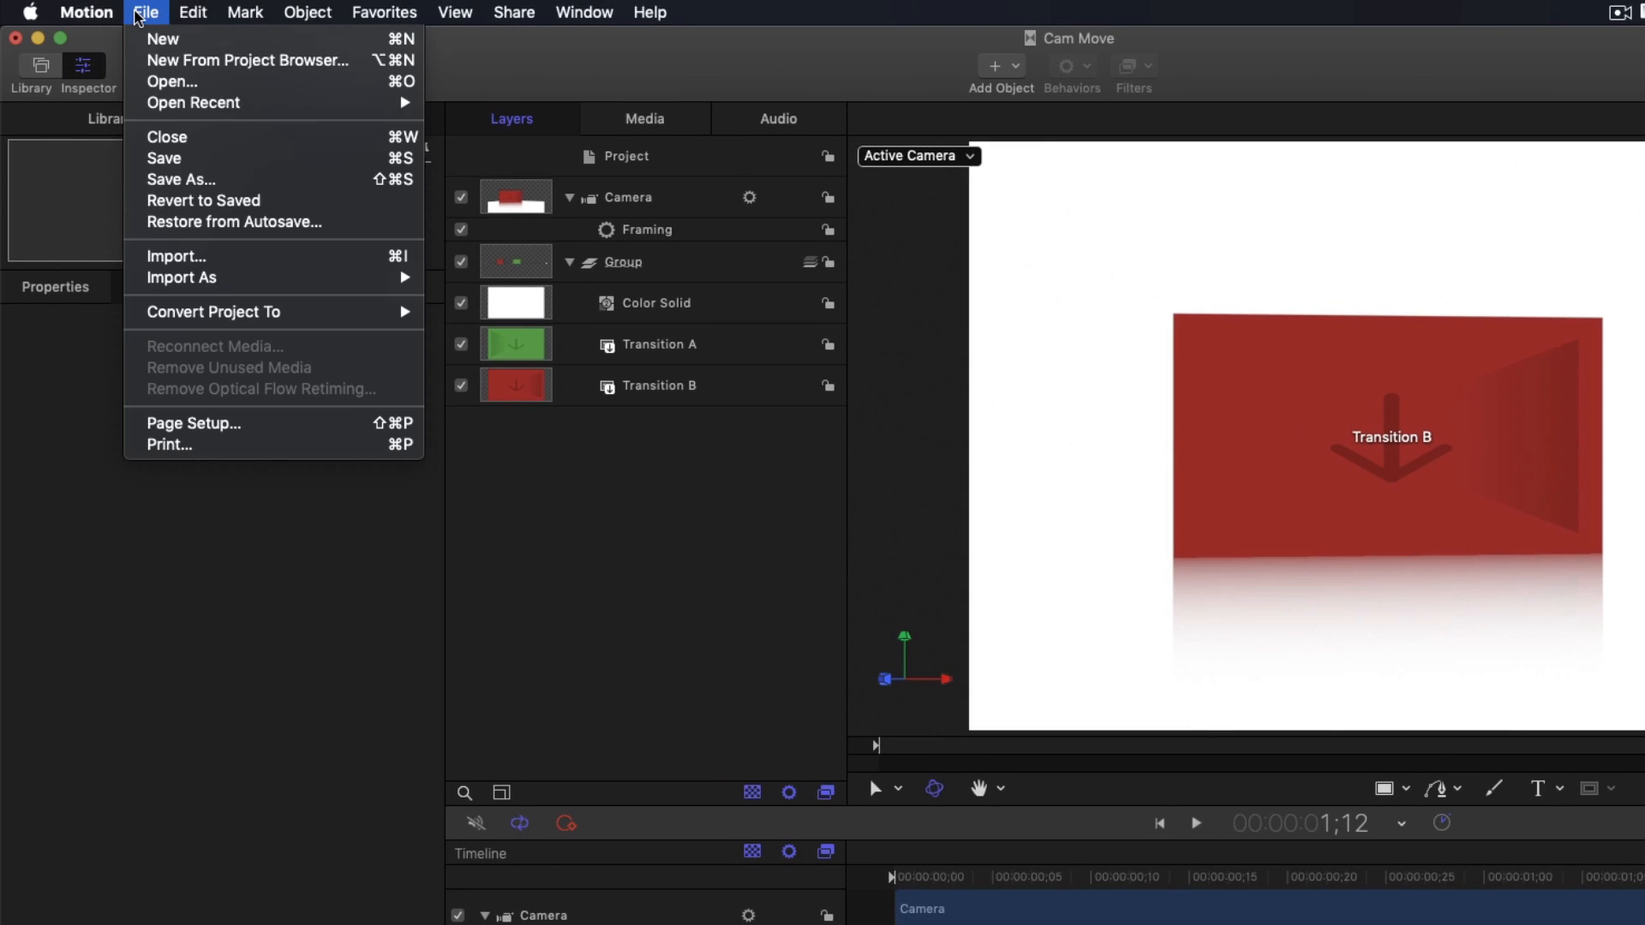
left_click(202, 187)
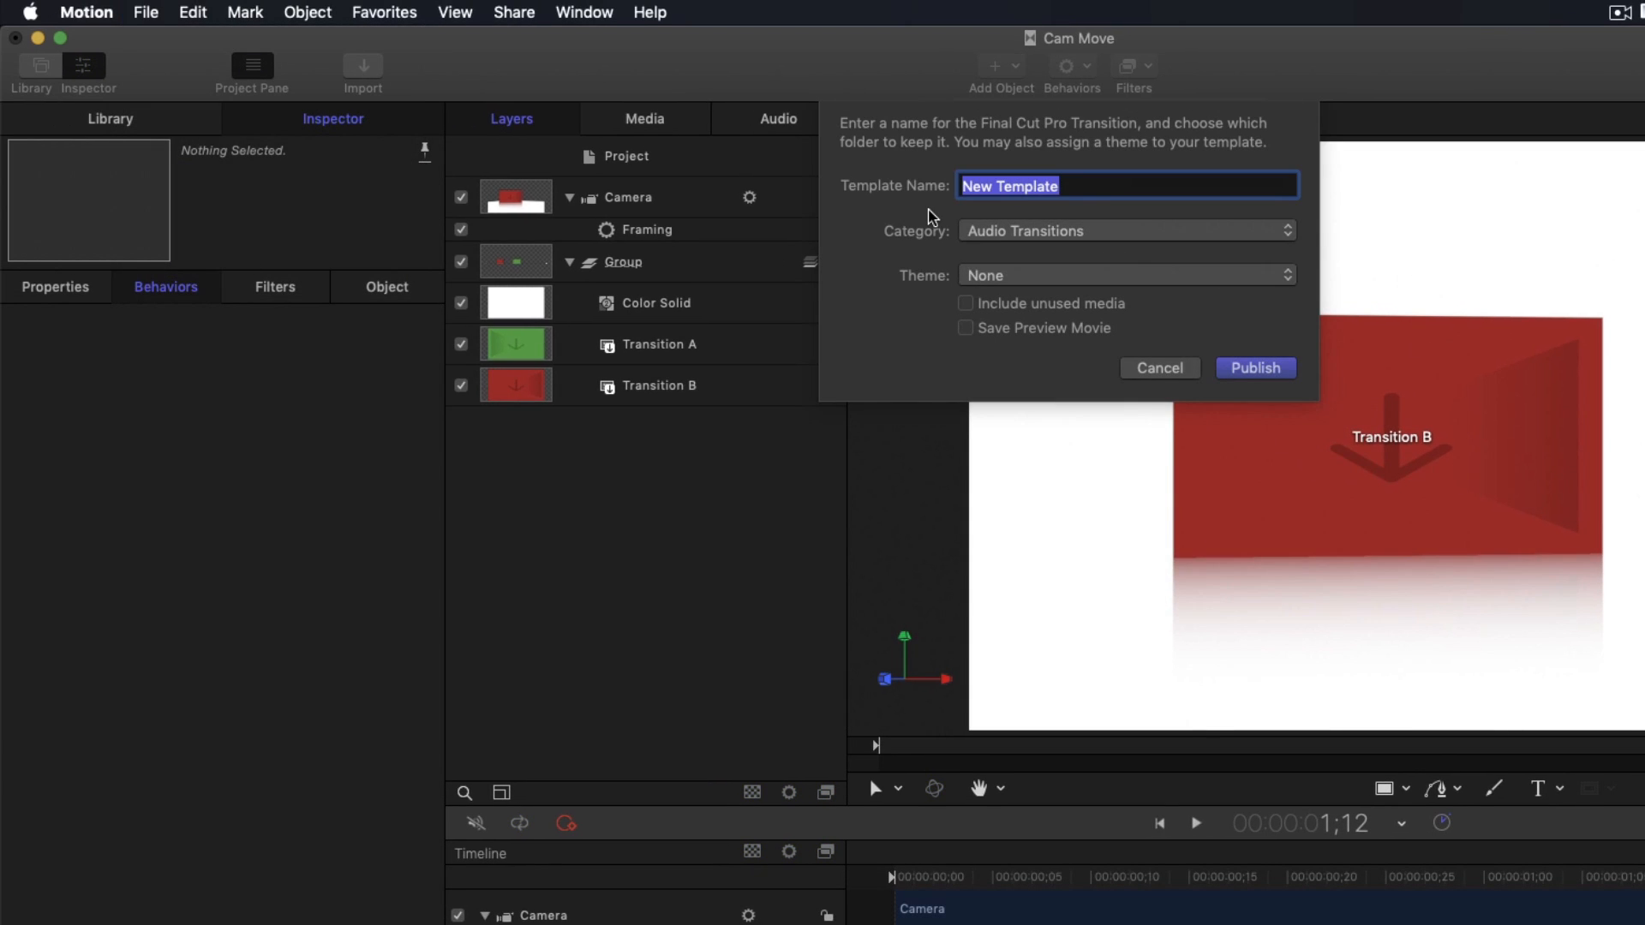
type("Cam Move with Floor")
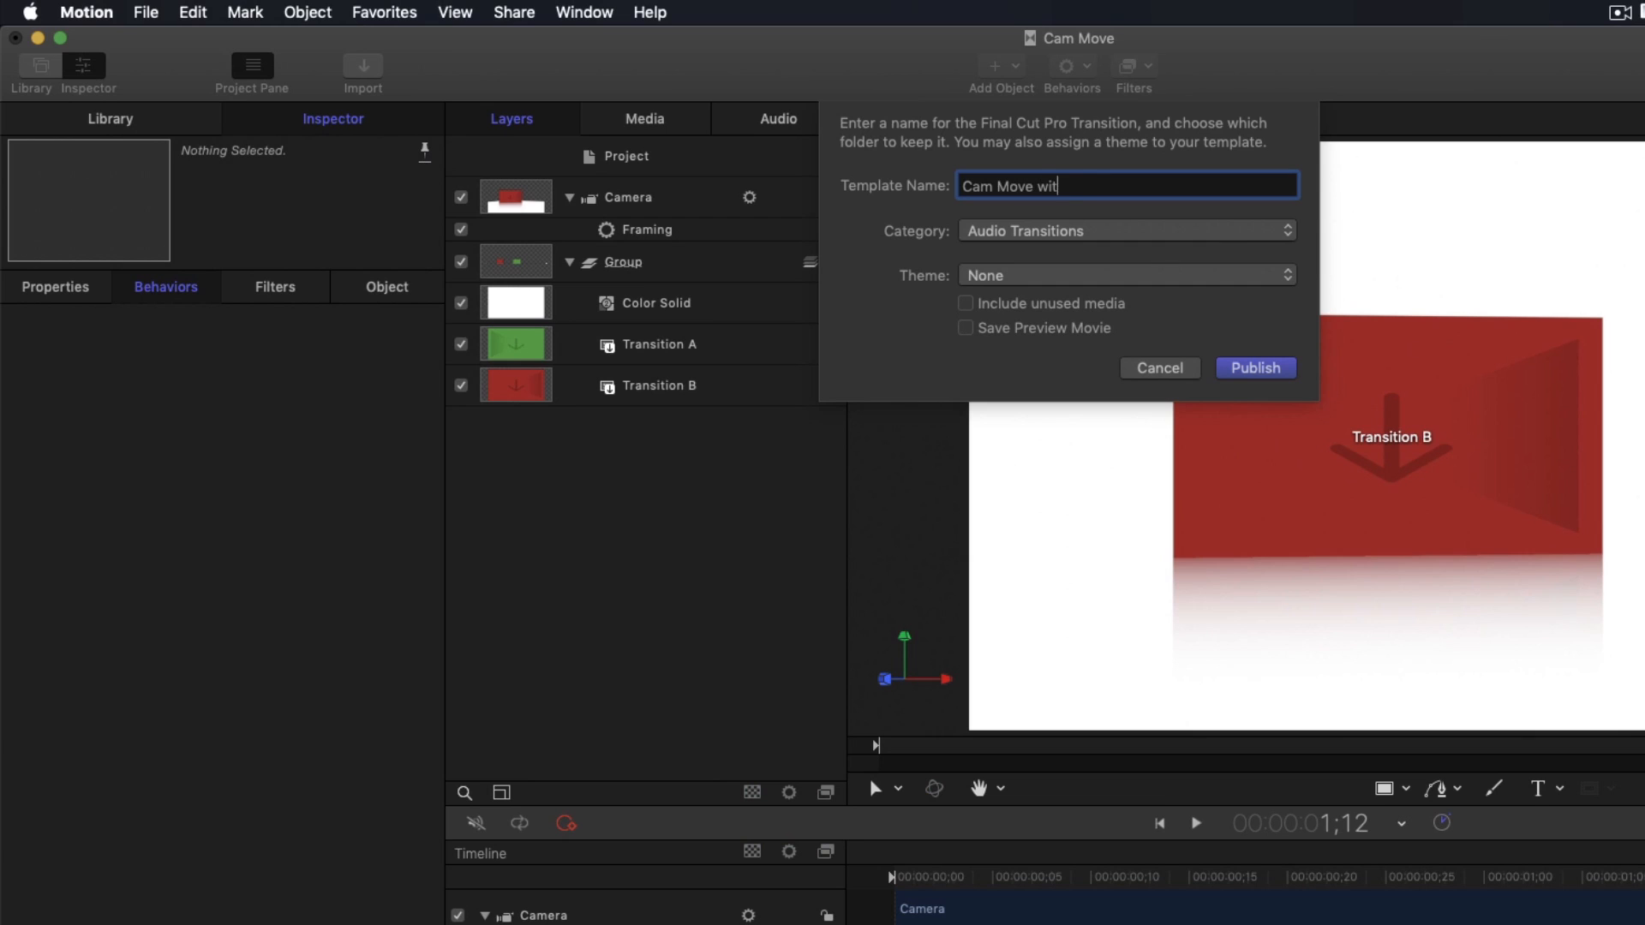
left_click(1028, 231)
left_click(1034, 251)
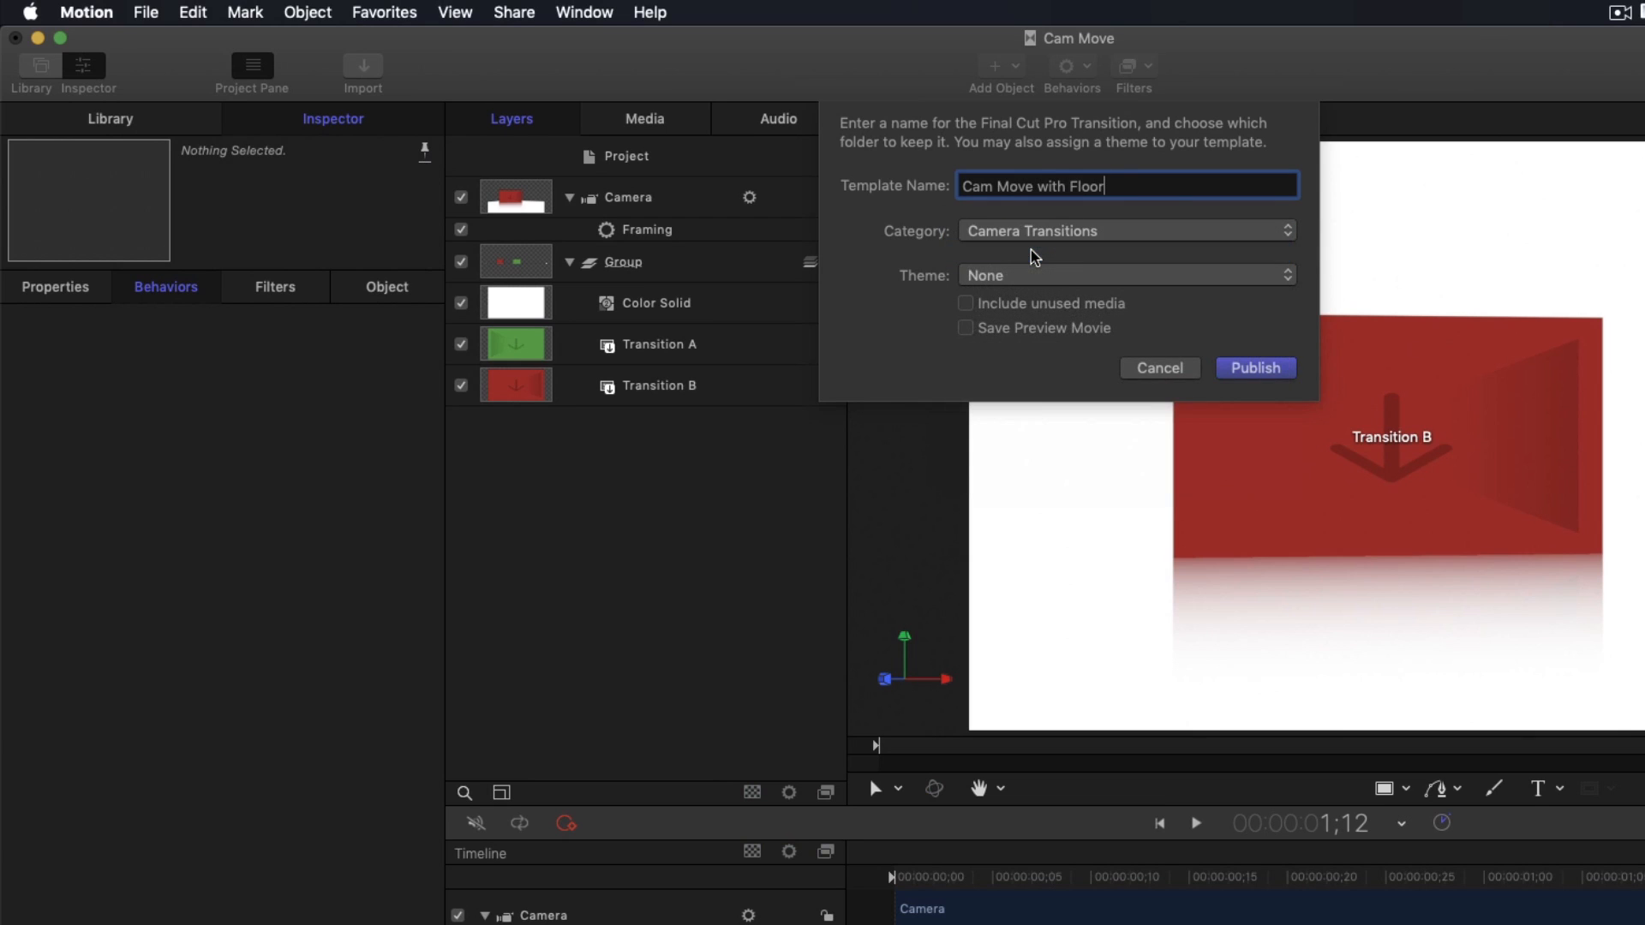
left_click(1247, 373)
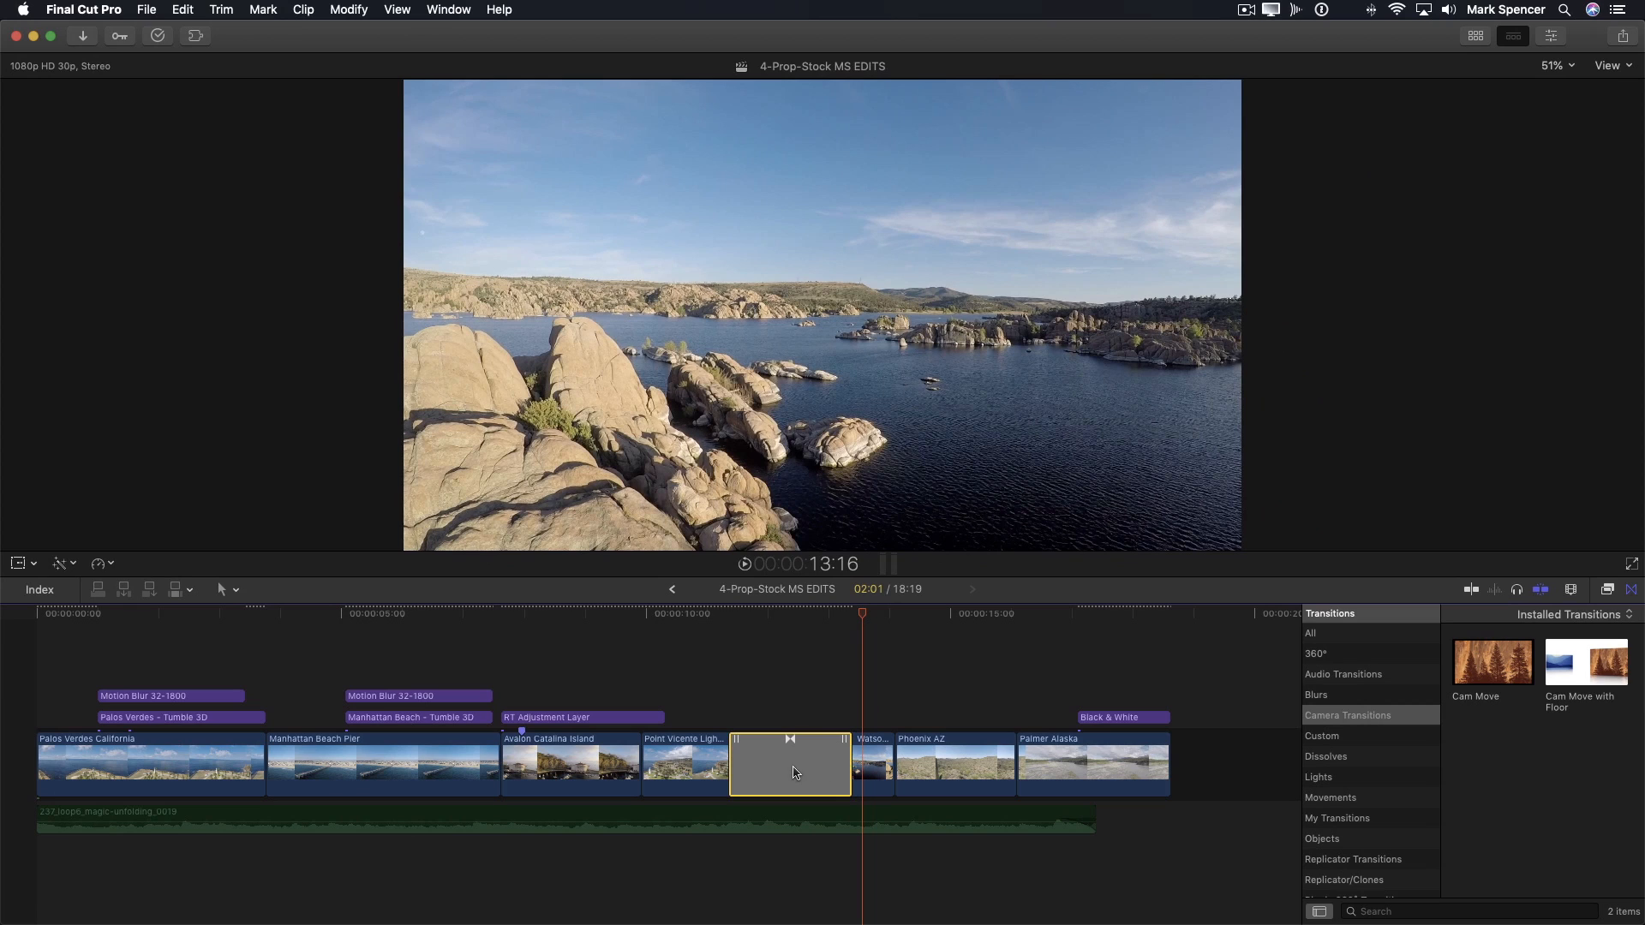
Step: In Final Cut Pro, replace the transition after the Point Vicente Lighthouse clip with Cam Move with Floor and preview it
left_click_drag(1595, 670, 778, 777)
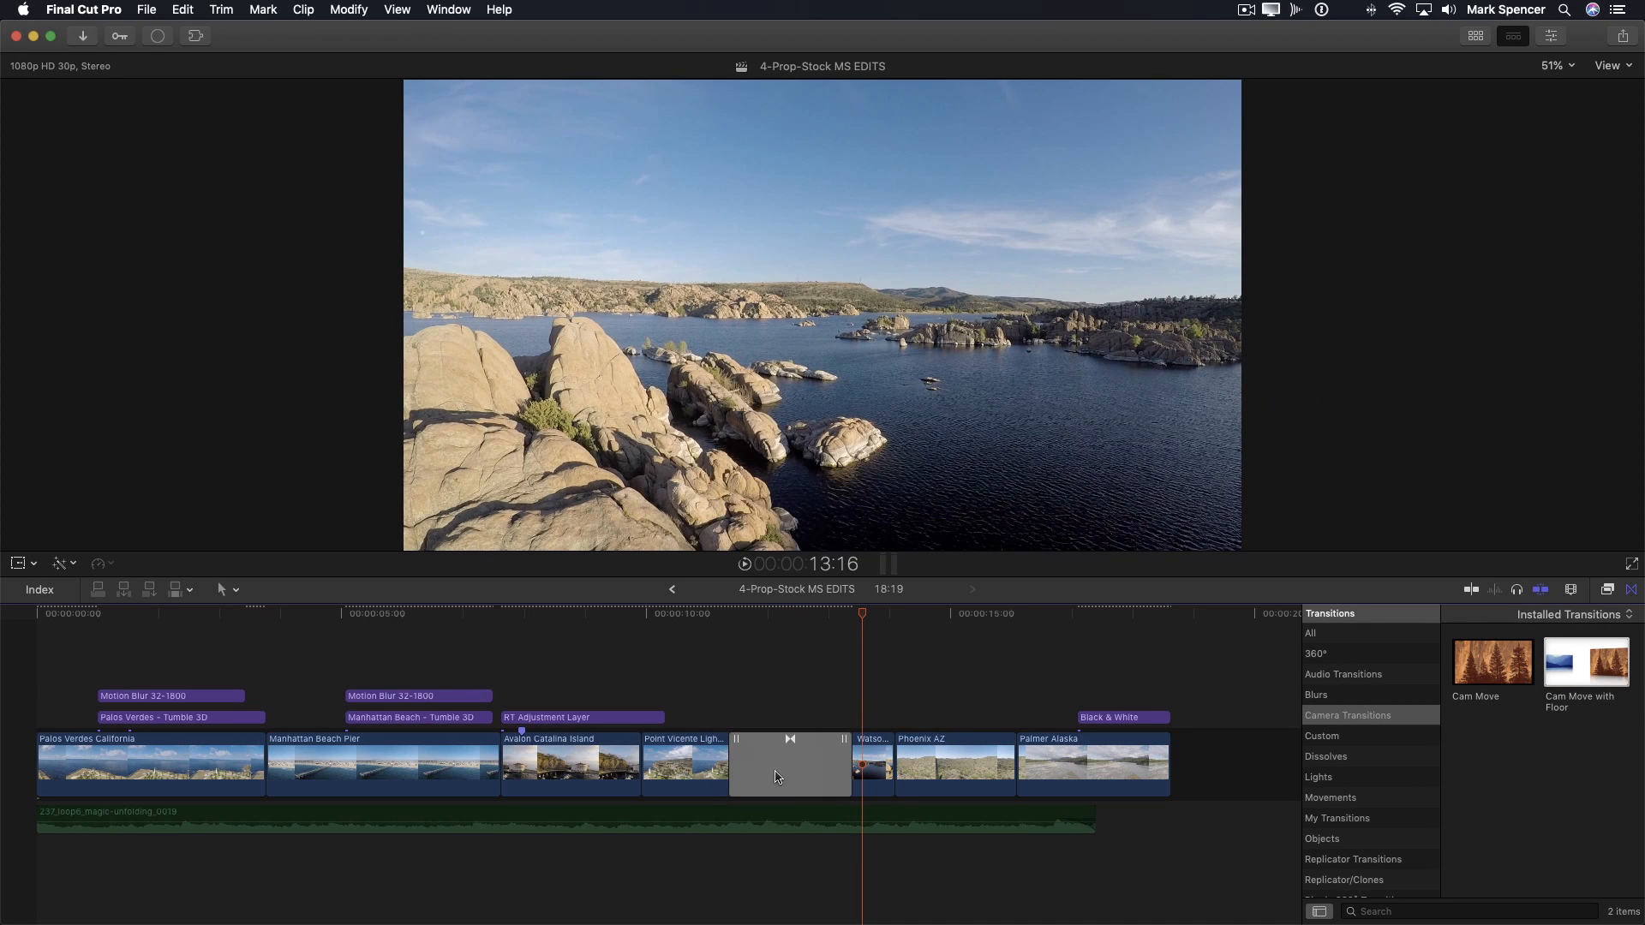
left_click(762, 663)
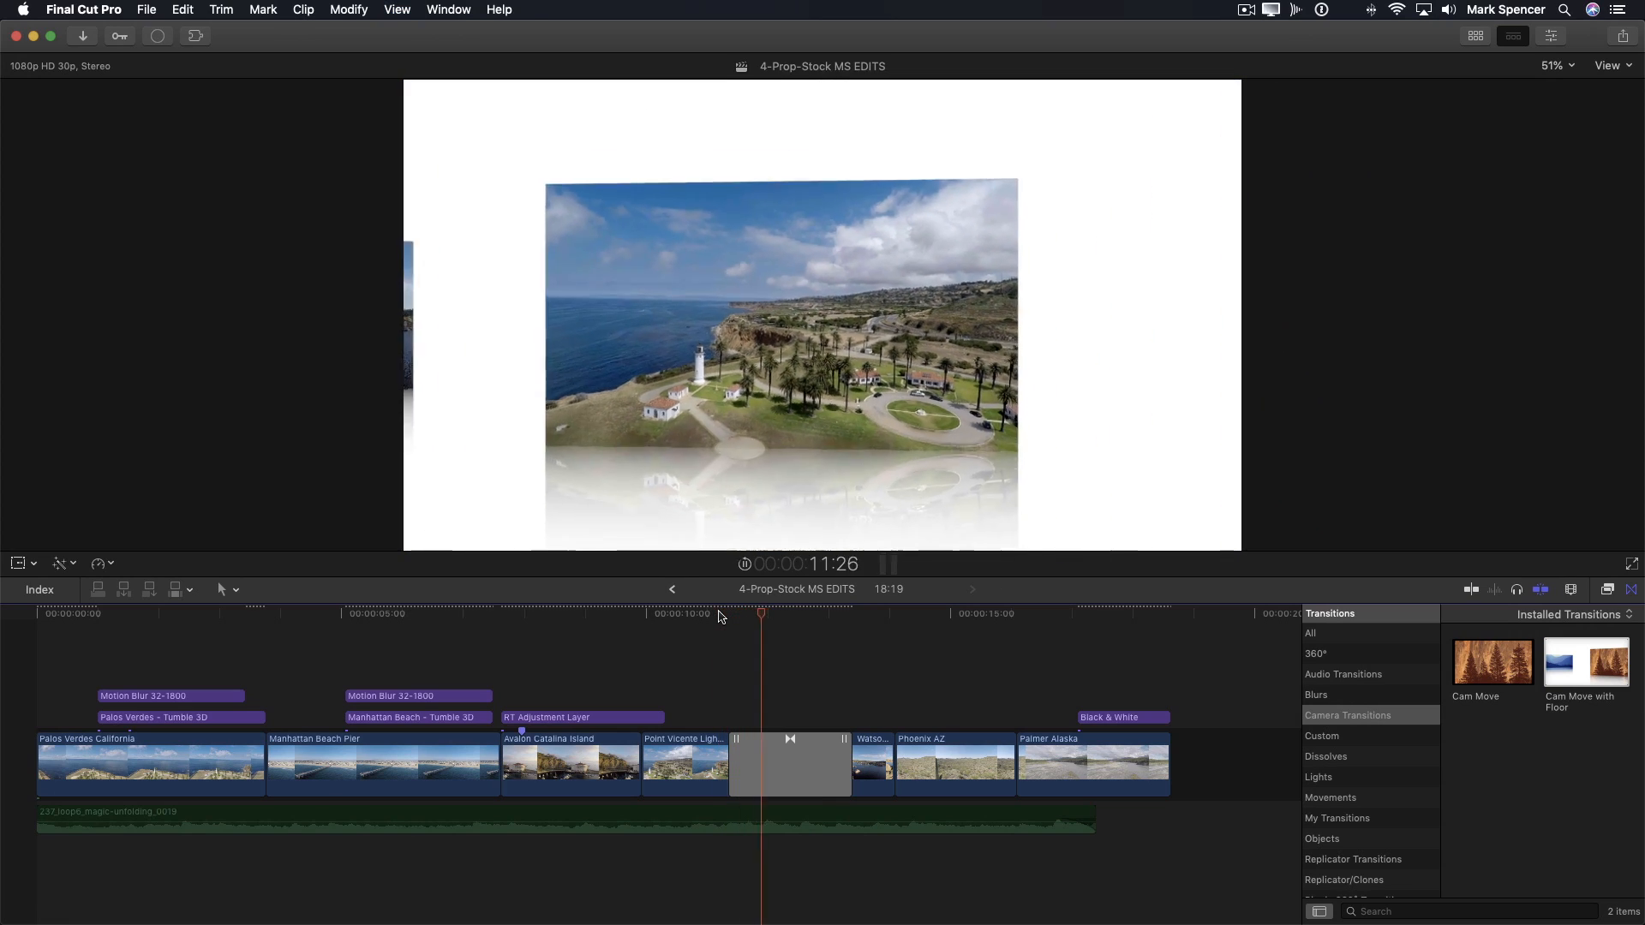
key("space")
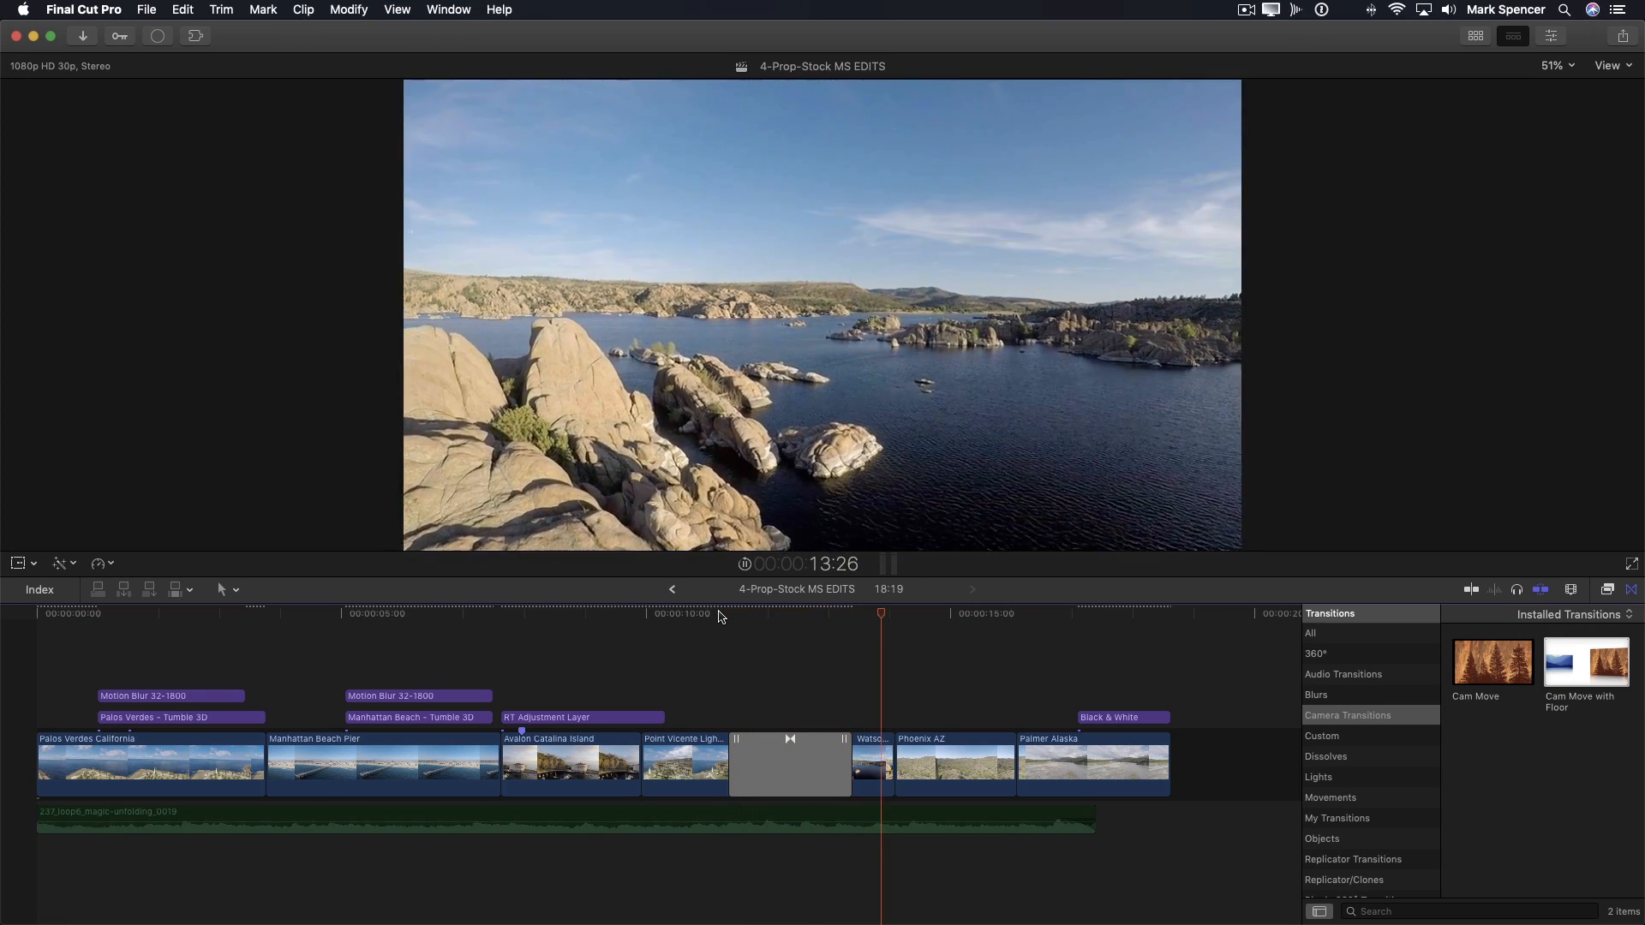
left_click(719, 615)
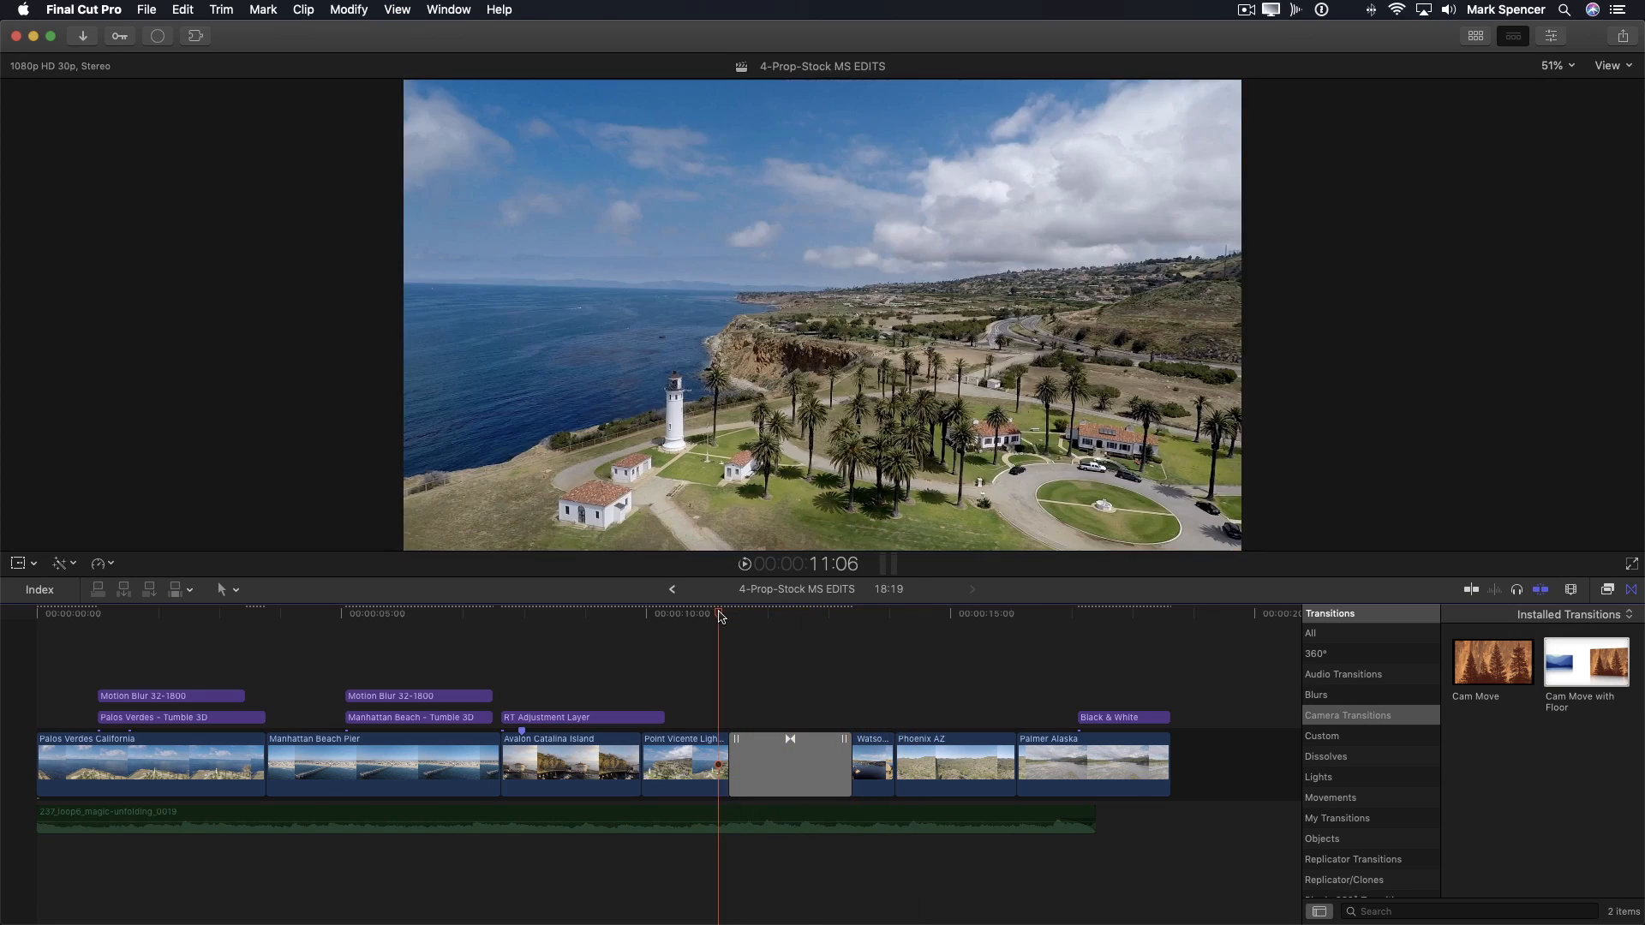
Step: Try to extend the end edge of the Cam Move with Floor transition, and replay and scrub through its middle to examine the reflections
left_click(848, 752)
left_click_drag(848, 755, 868, 759)
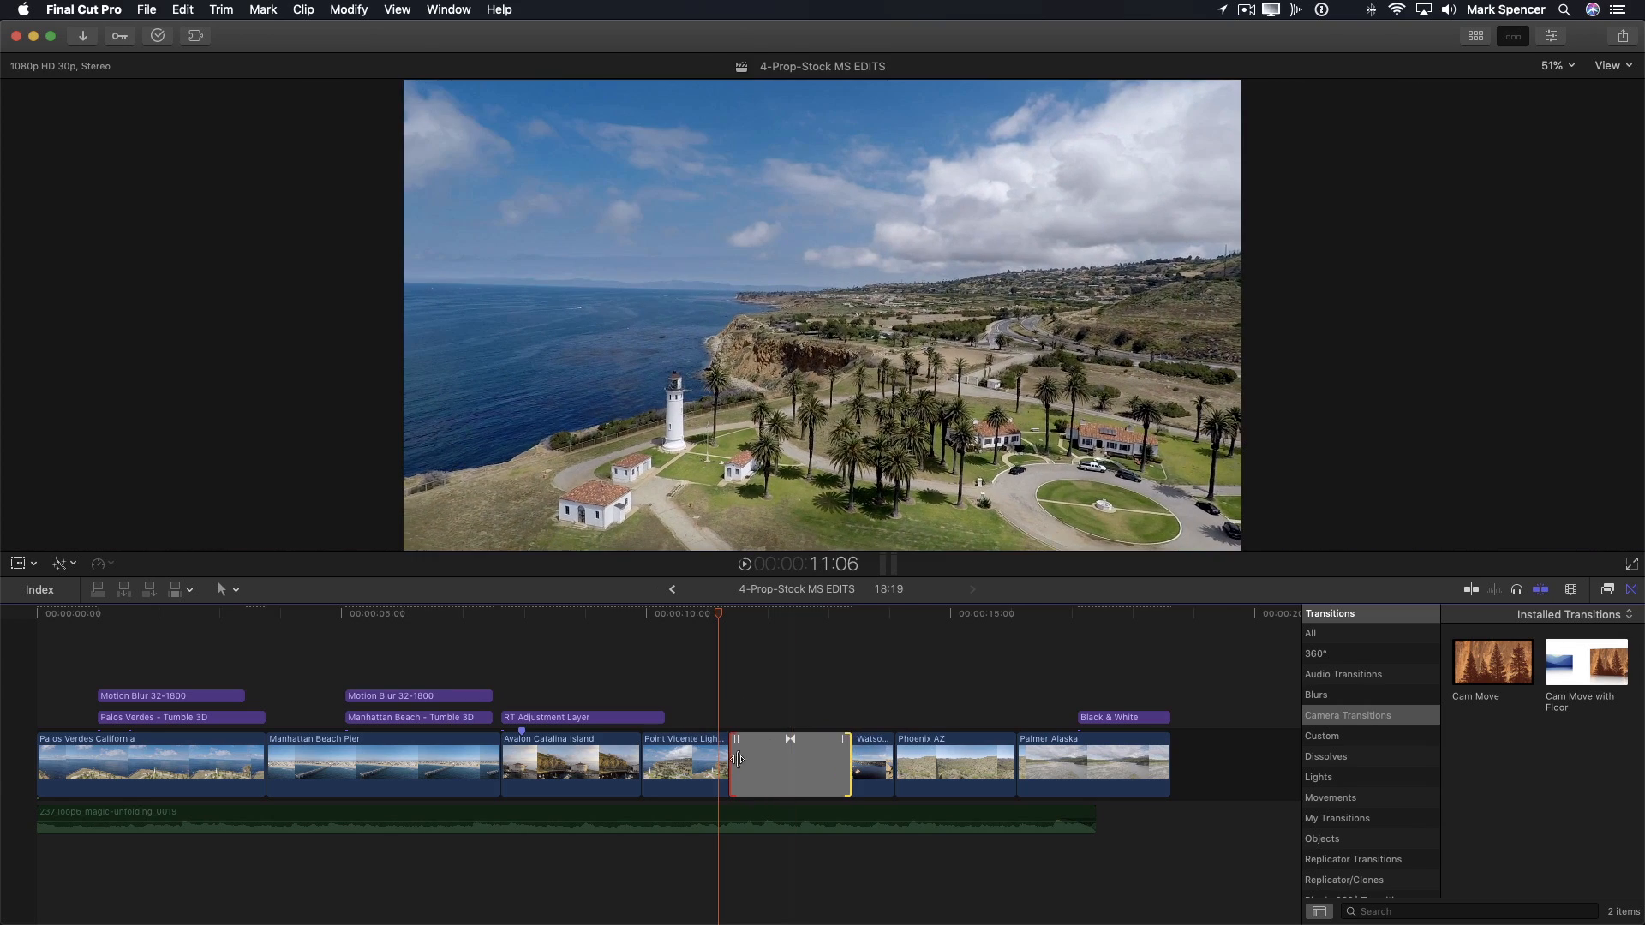
left_click(730, 619)
key("space")
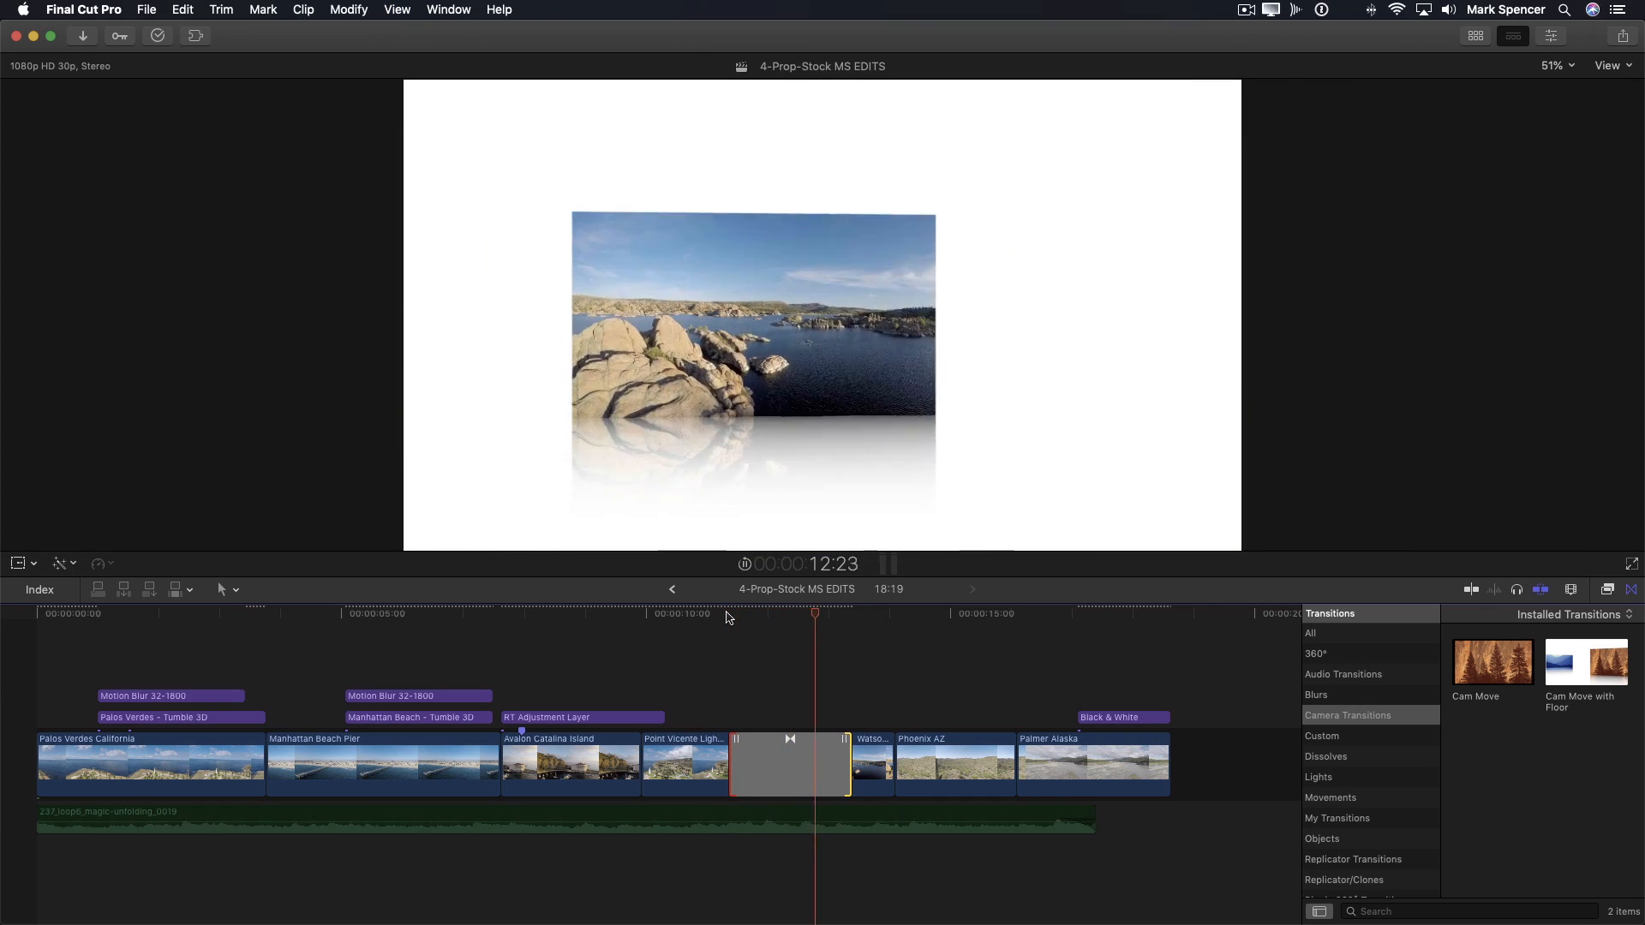
left_click(788, 617)
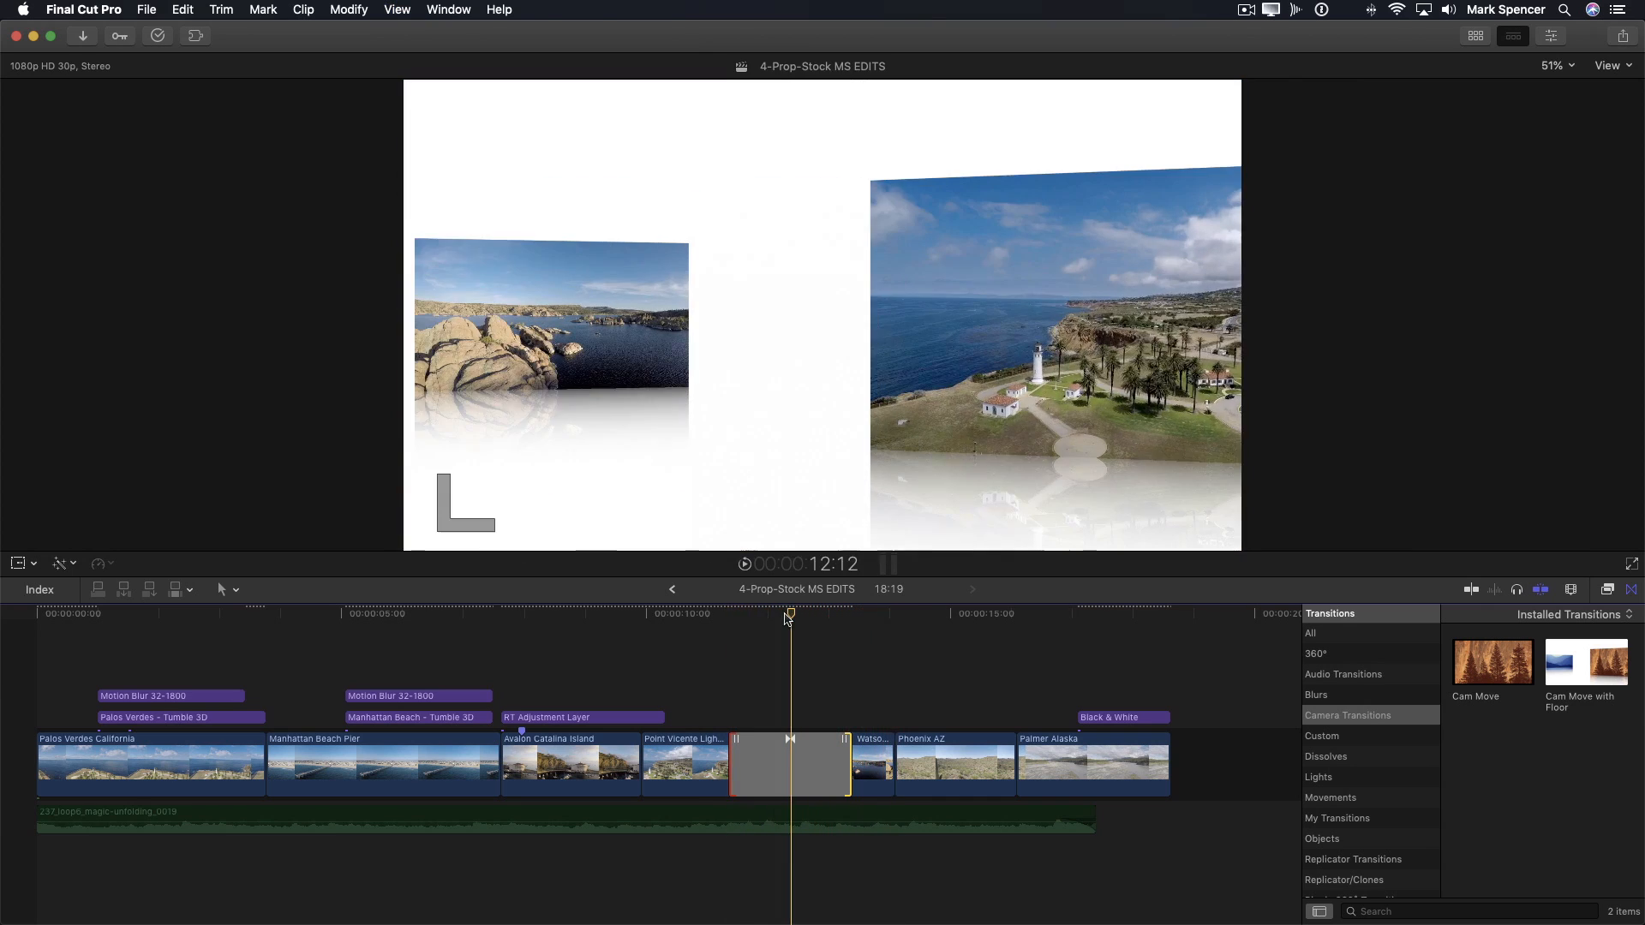
left_click_drag(788, 618, 782, 620)
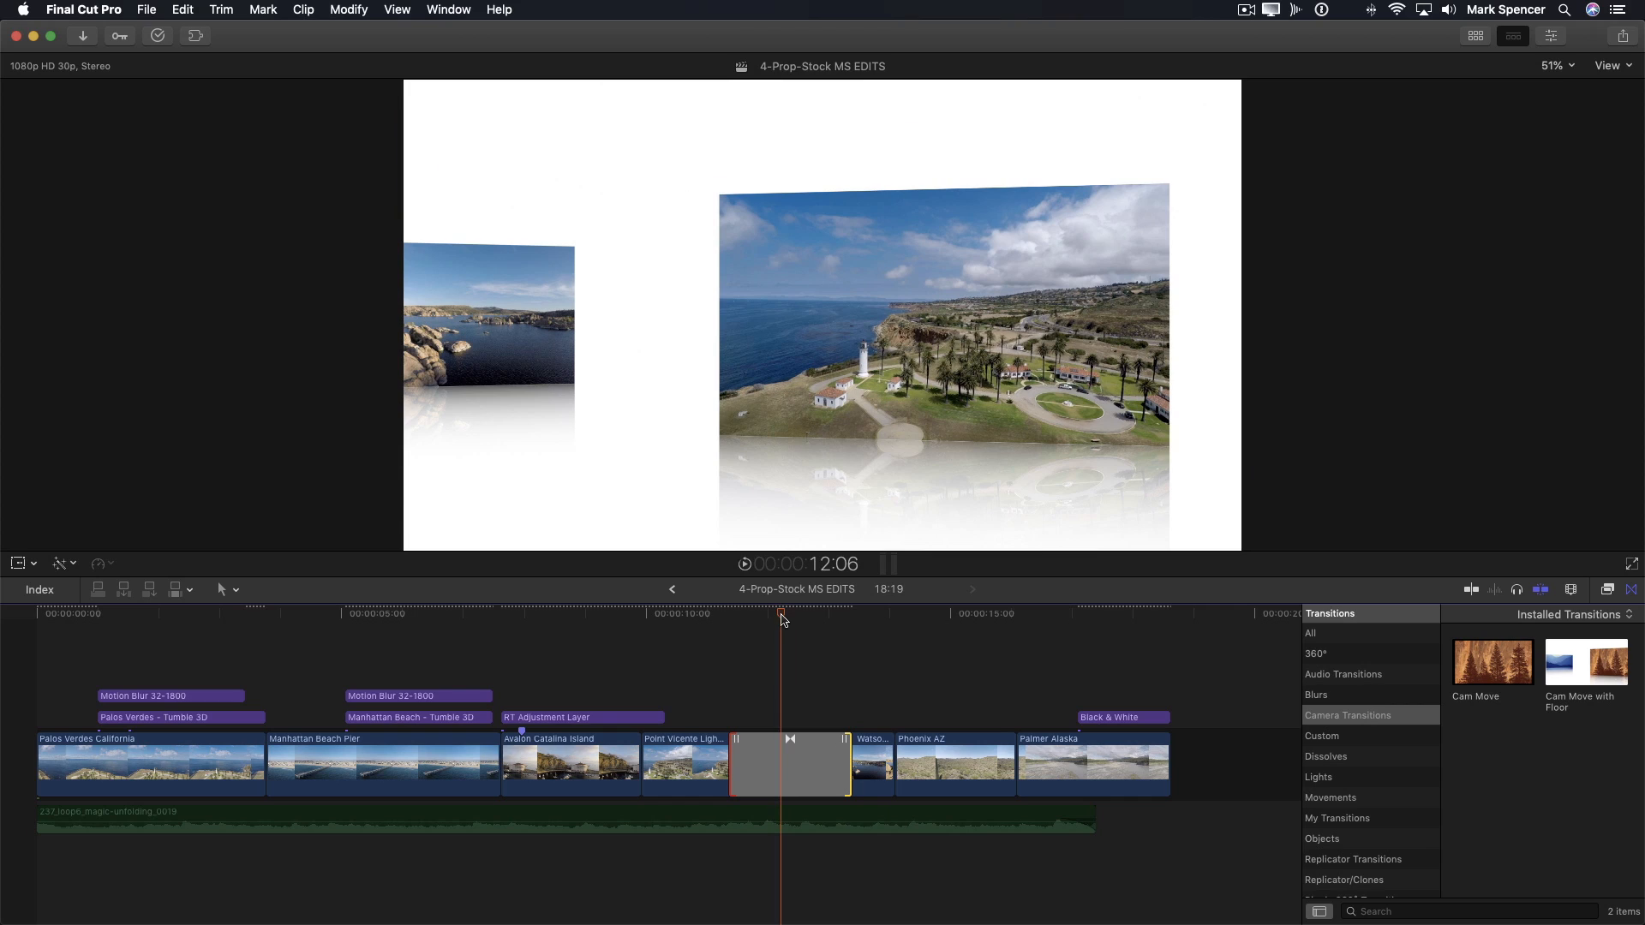